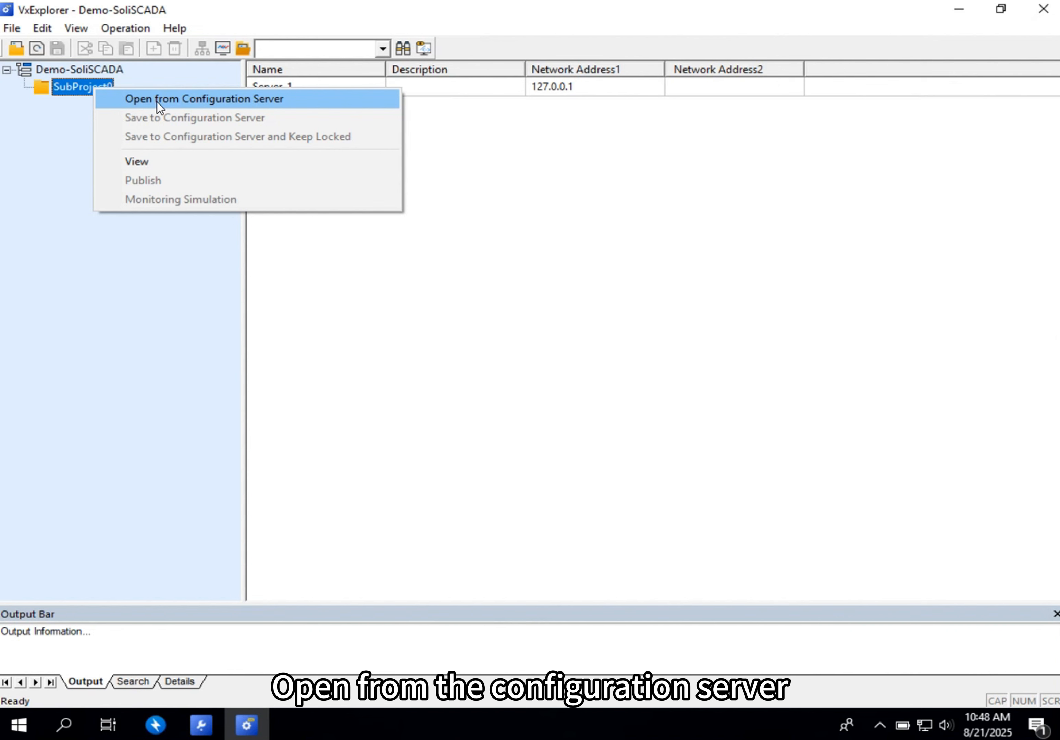
# - Open SubProject0 from the configuration server and look through the Memory and Modbus TCP tags in its database
pyautogui.click(157, 102)
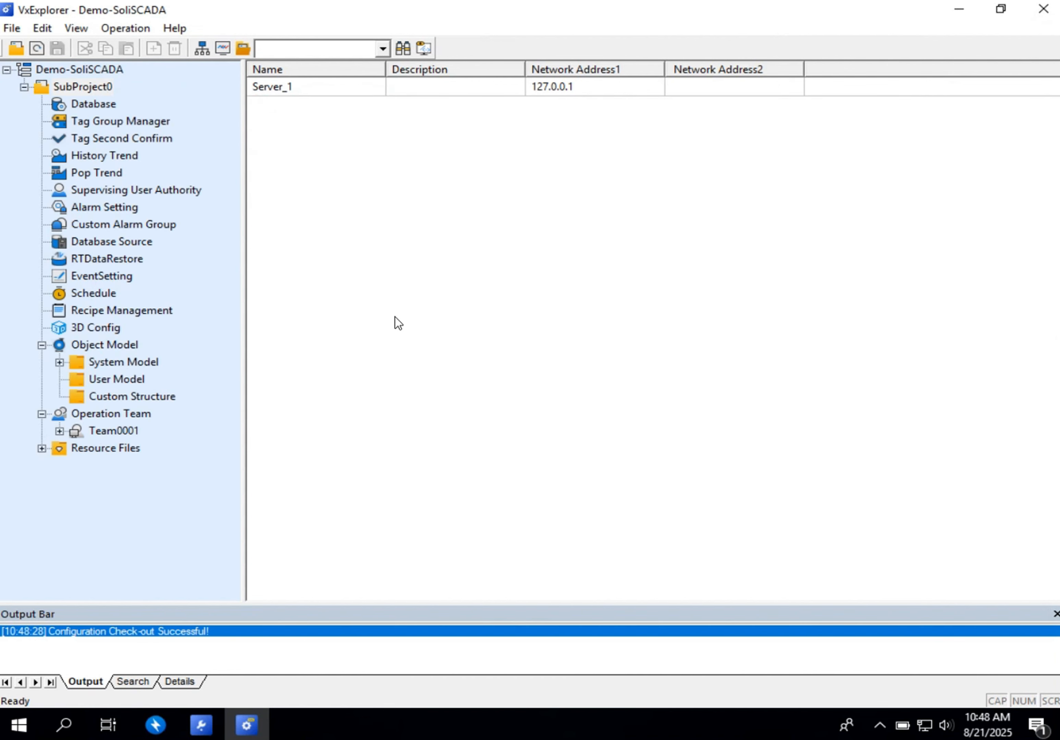
pyautogui.click(95, 104)
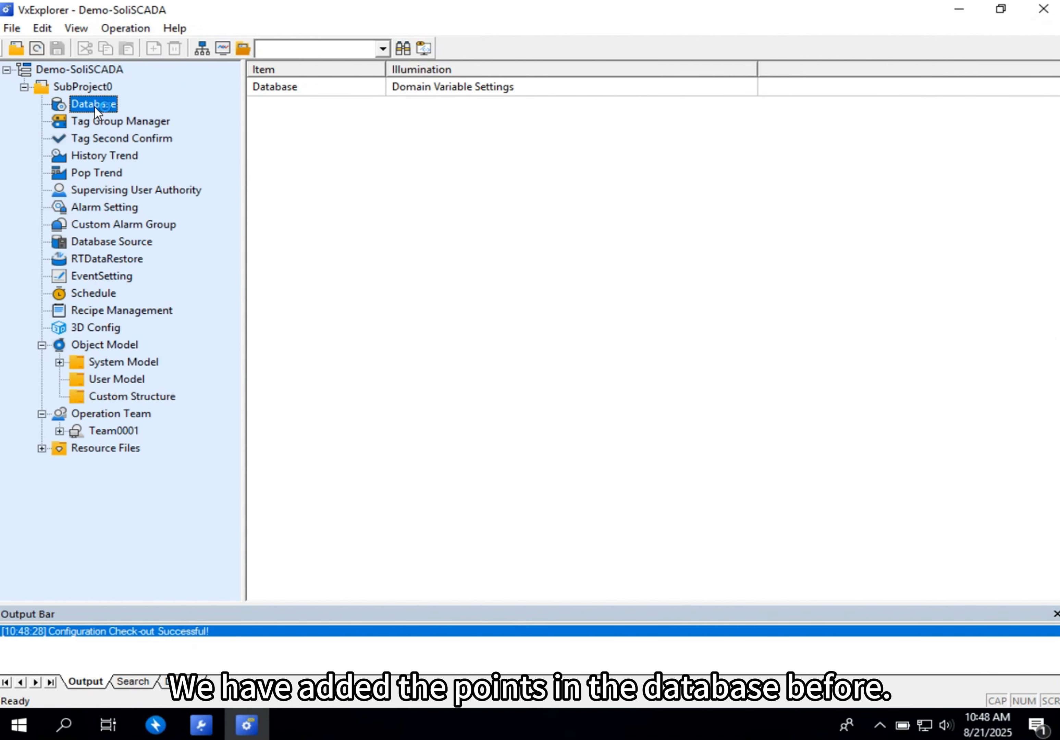
pyautogui.doubleClick(95, 106)
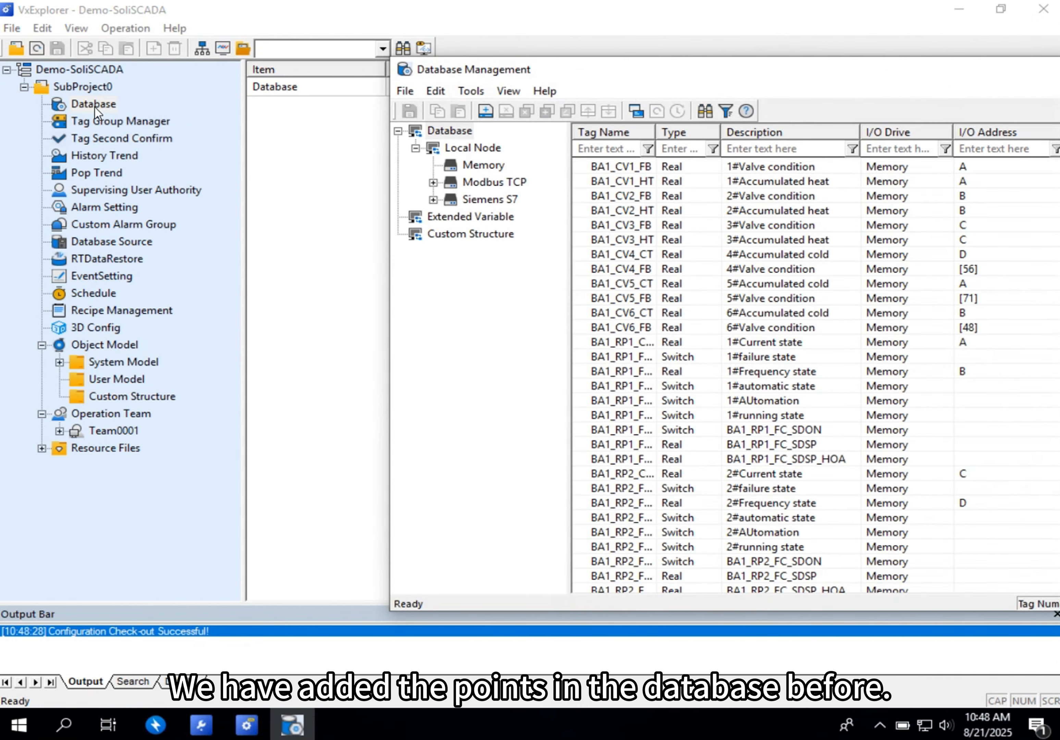
pyautogui.click(487, 169)
pyautogui.click(486, 185)
pyautogui.click(483, 167)
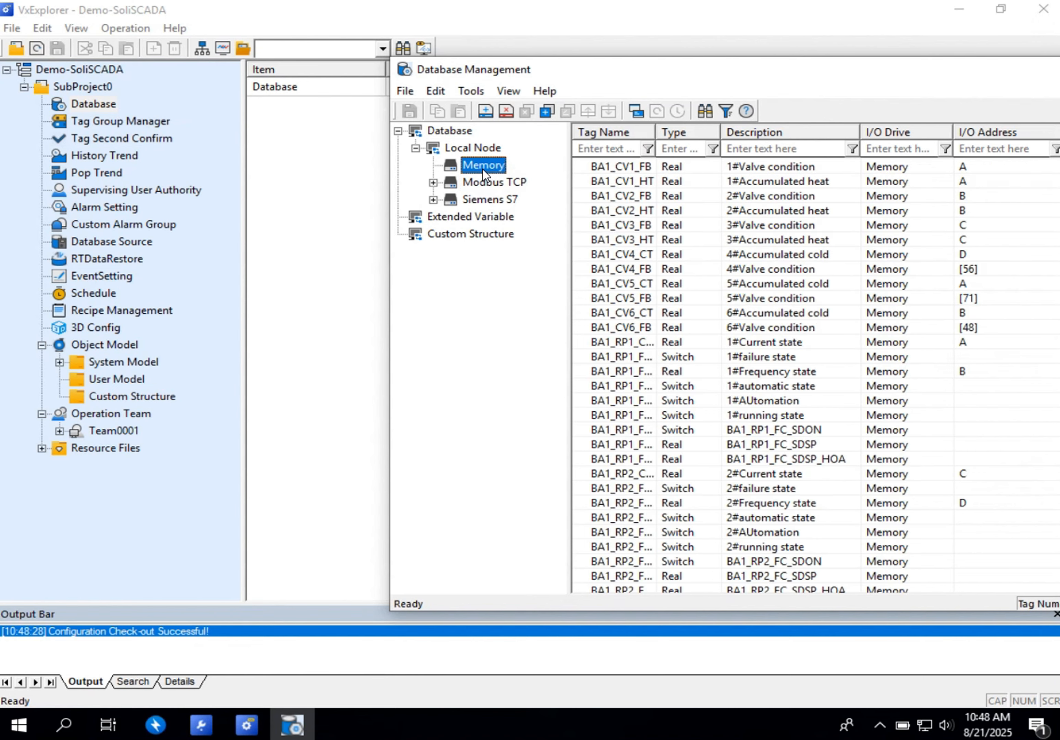
pyautogui.moveTo(666, 85); pyautogui.dragTo(229, 107)
pyautogui.click(943, 91)
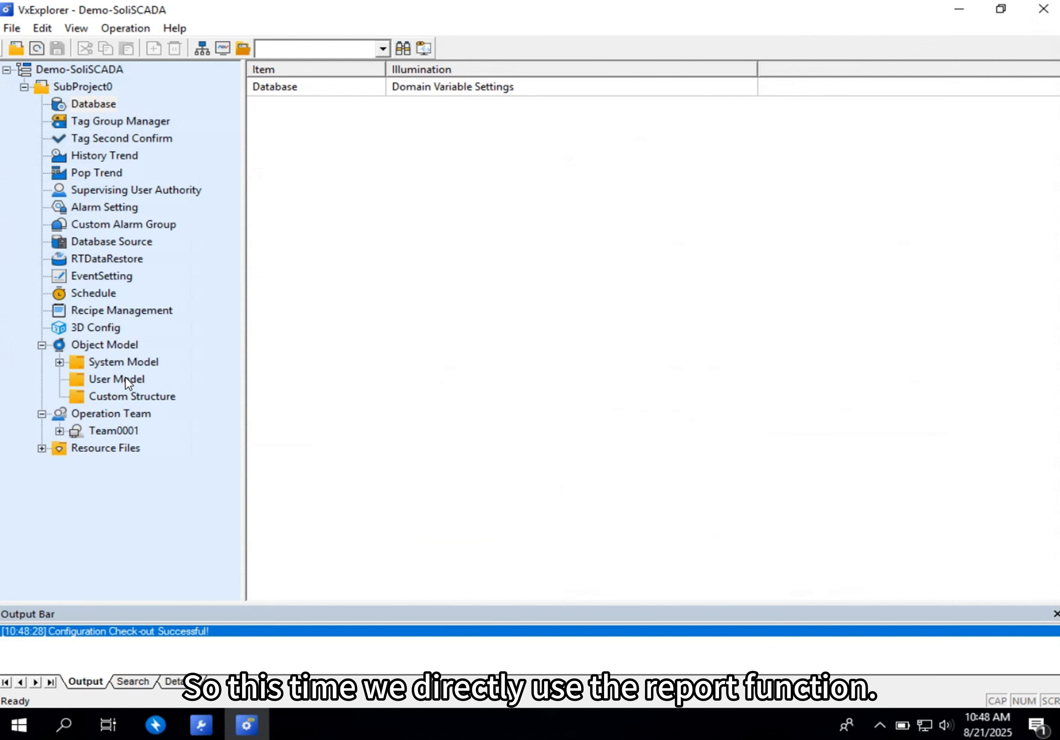
# - Add a report page in Normal(Default) mode under the Team0001 operation team
pyautogui.click(59, 431)
pyautogui.click(114, 451)
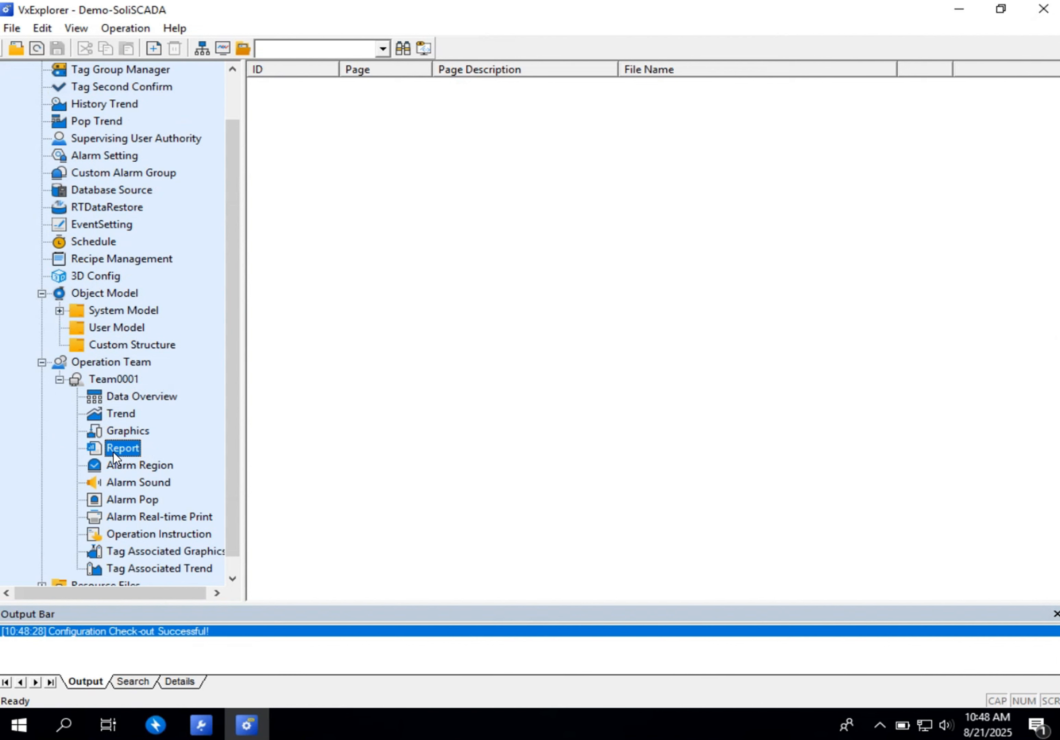
pyautogui.rightClick(113, 451)
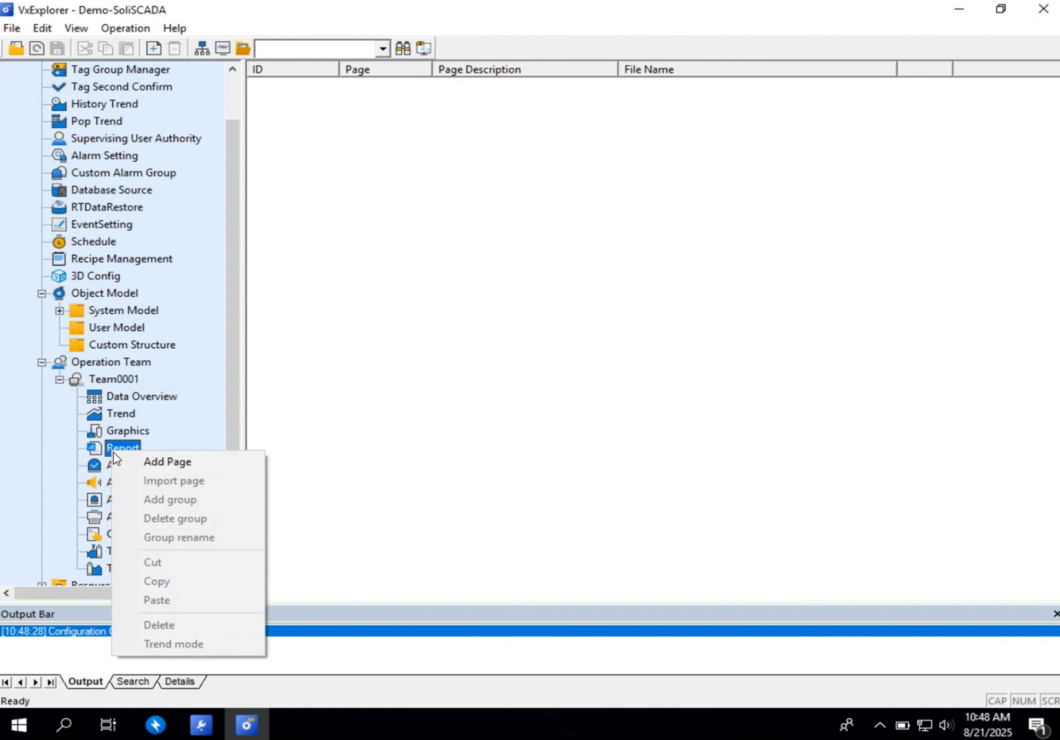
pyautogui.click(159, 461)
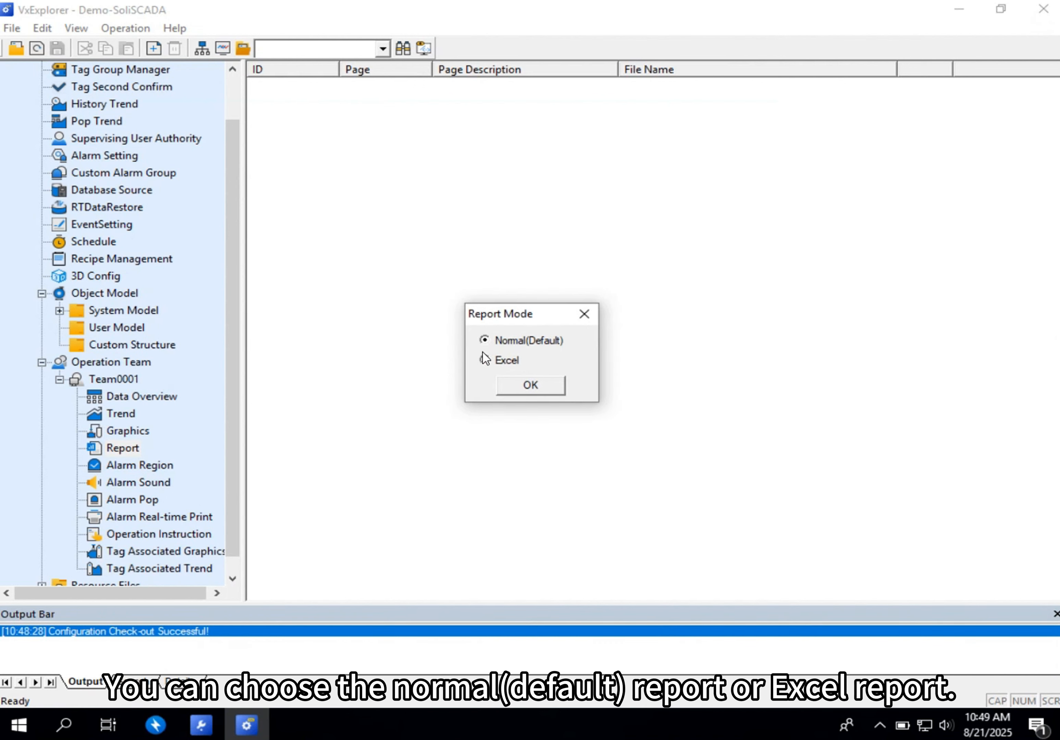
pyautogui.click(526, 388)
# - Set the new report page's file name to "Daily Report" and open it for editing
pyautogui.click(708, 88)
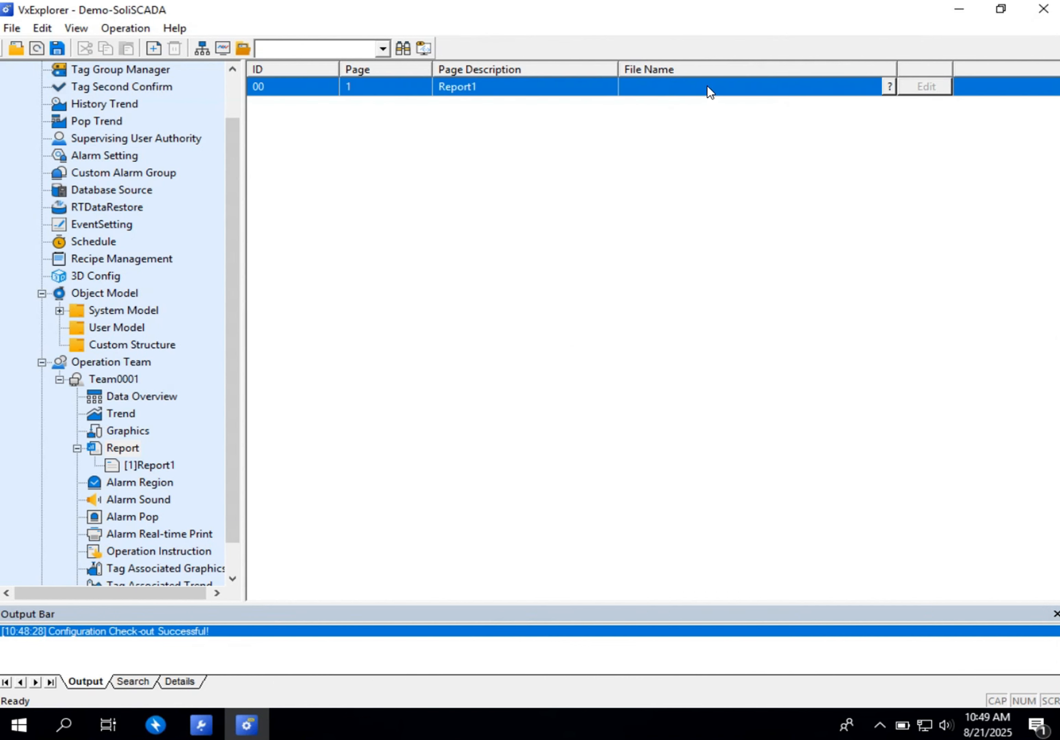
pyautogui.click(708, 88)
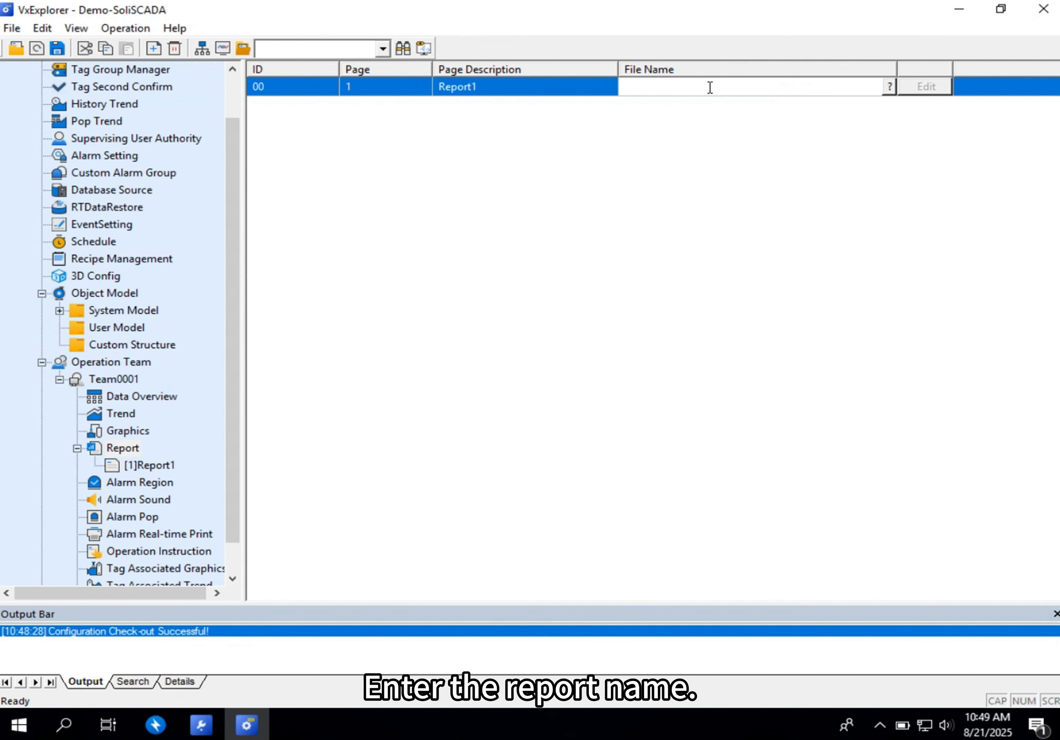
pyautogui.write('r')
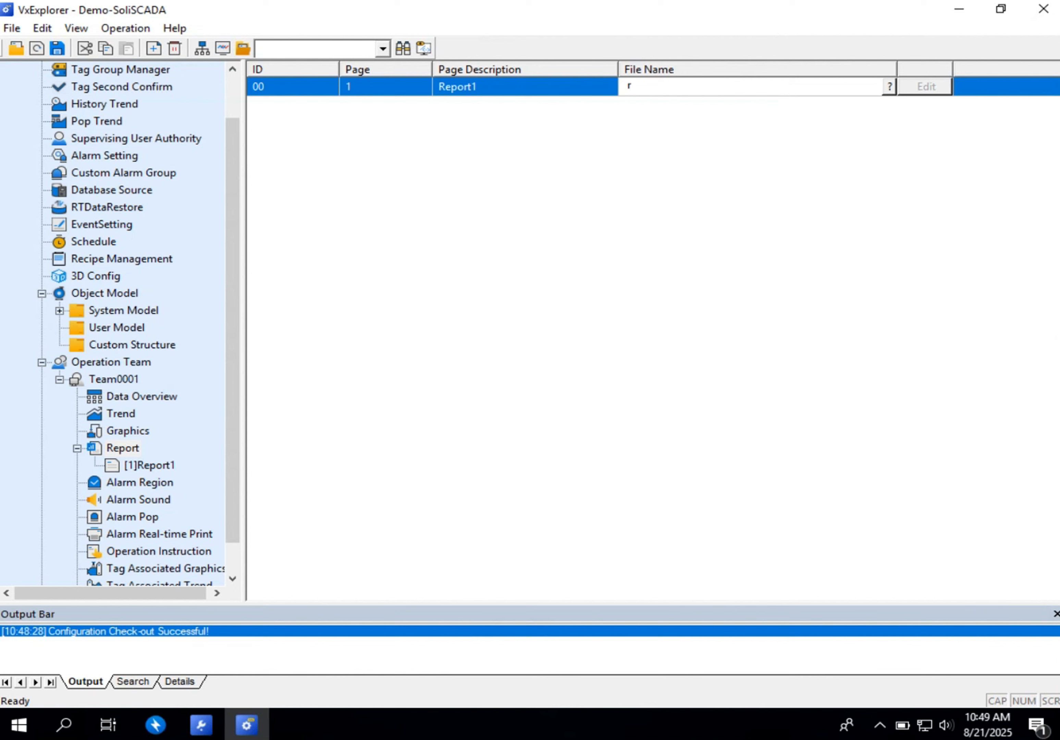
pyautogui.press('BackSpace')
pyautogui.press('capslock')
pyautogui.write('D')
pyautogui.press('capslock')
pyautogui.write('aily')
pyautogui.press('capslock')
pyautogui.write('R')
pyautogui.press('capslock')
pyautogui.write('eport')
pyautogui.press('Return')
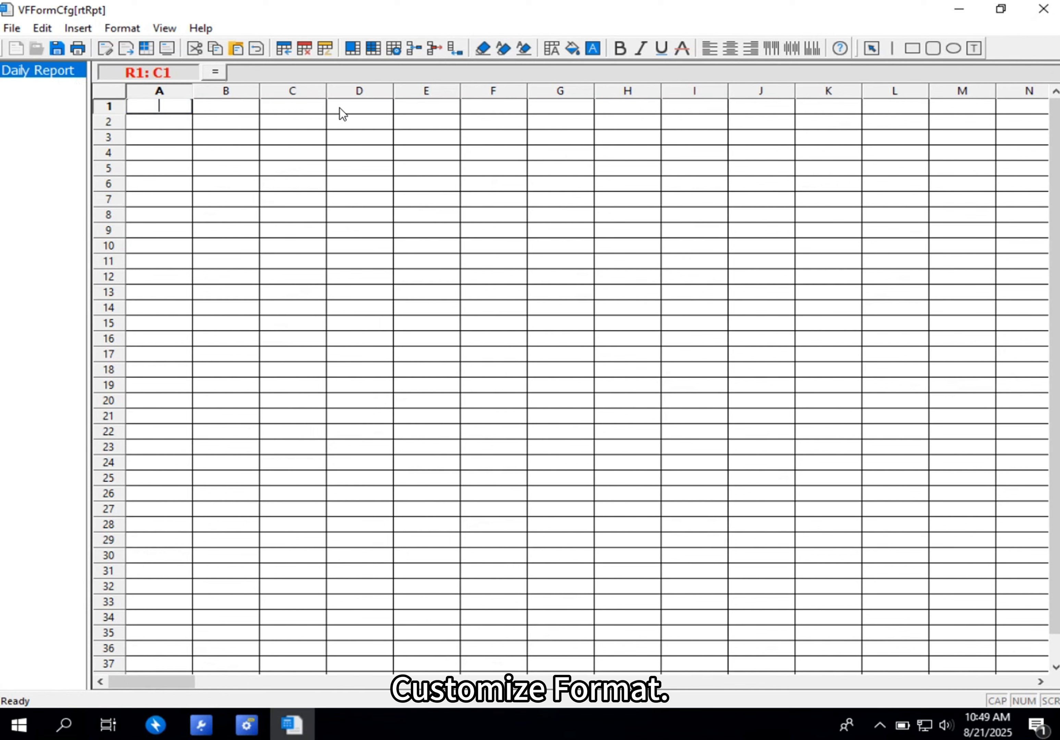
# - Merge cells A1 to E1 into one title cell
pyautogui.click(245, 123)
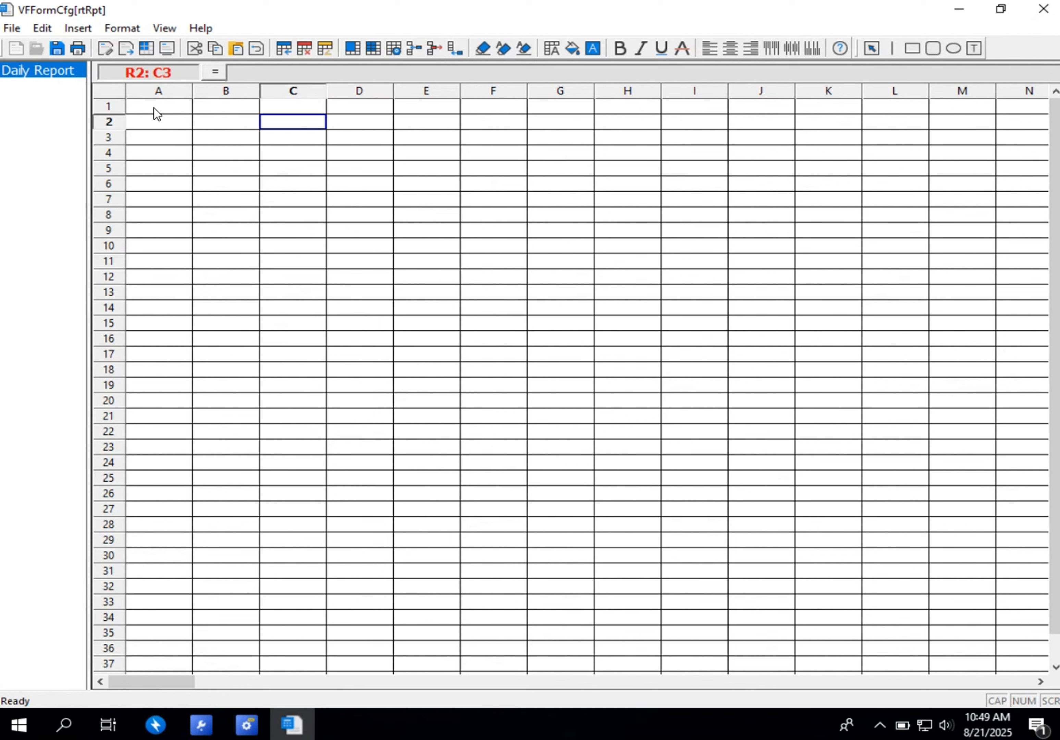
pyautogui.moveTo(154, 108); pyautogui.dragTo(415, 111)
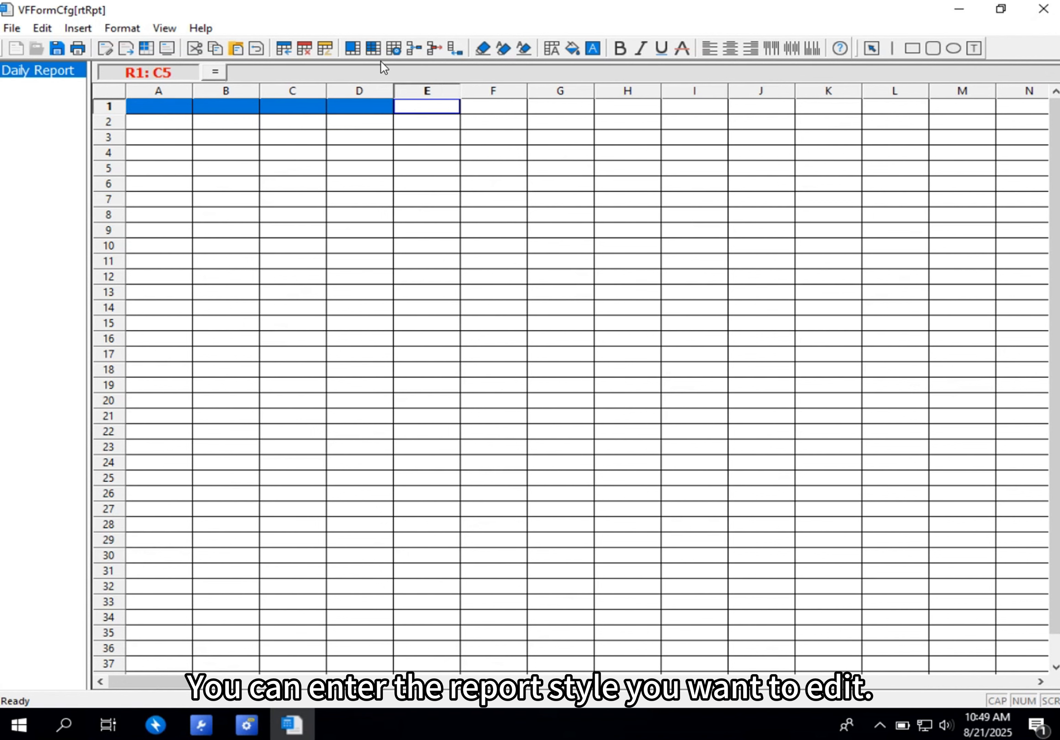
pyautogui.click(351, 48)
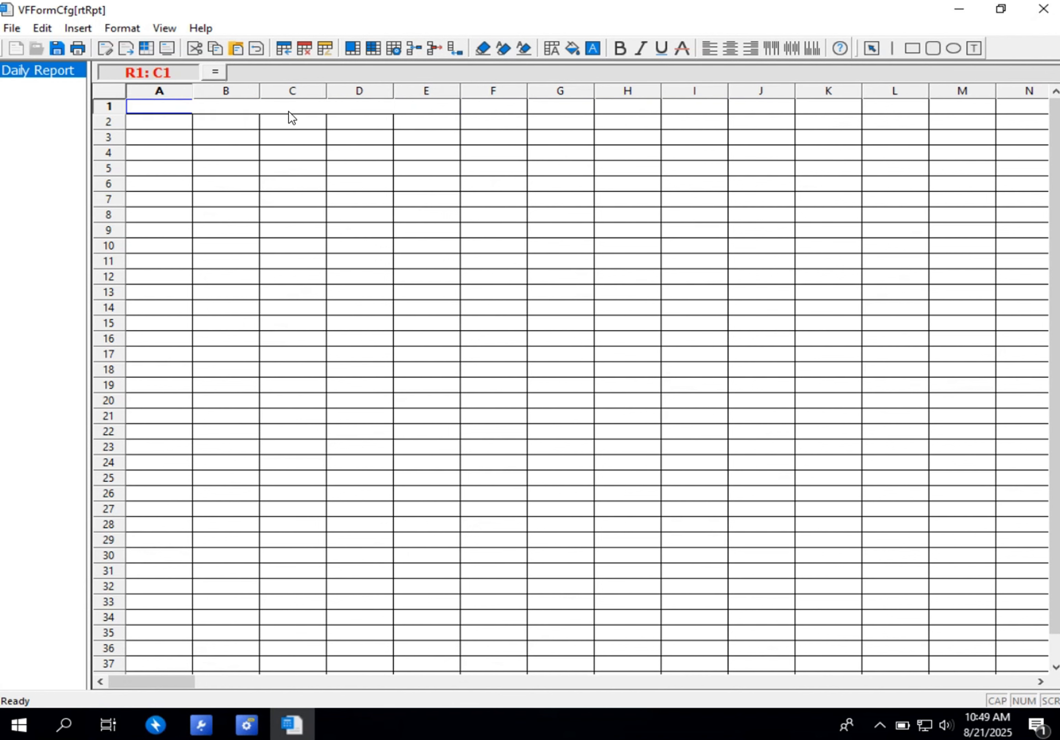
# - Enter the title "Daily Report on Equipment Energy Consumption" in the merged cell of row 1
pyautogui.click(289, 111)
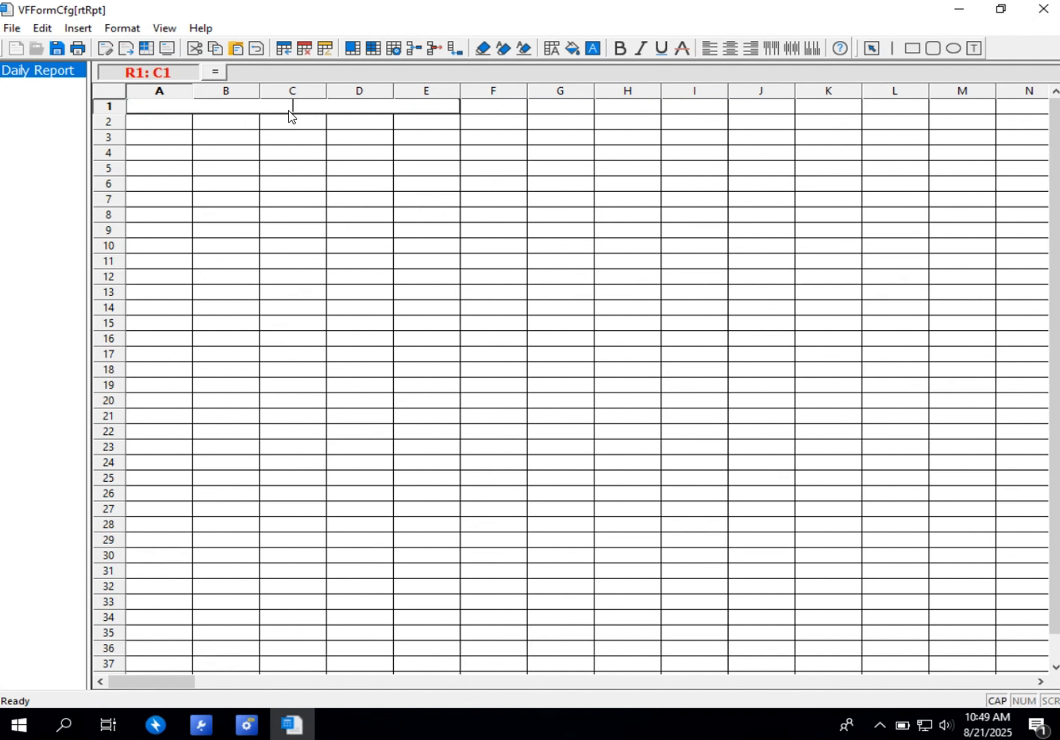
pyautogui.write('Daily')
pyautogui.press('capslock')
pyautogui.write('Report on Equipment')
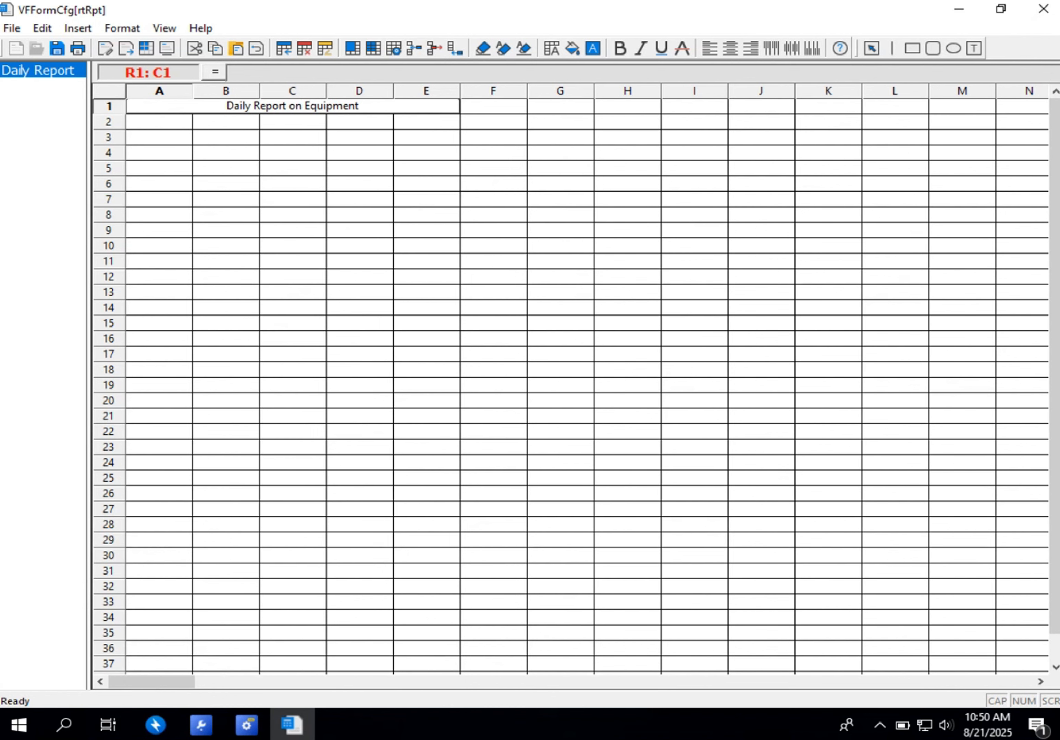
pyautogui.press('capslock')
pyautogui.write('E')
pyautogui.press('capslock')
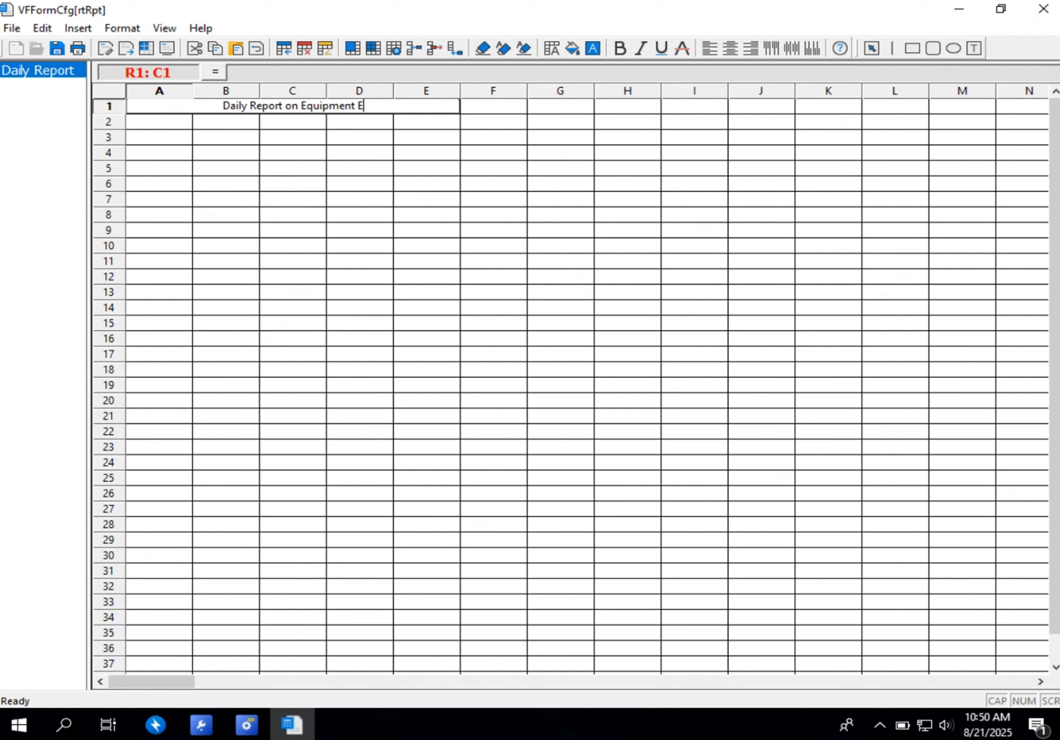
pyautogui.write('ner')
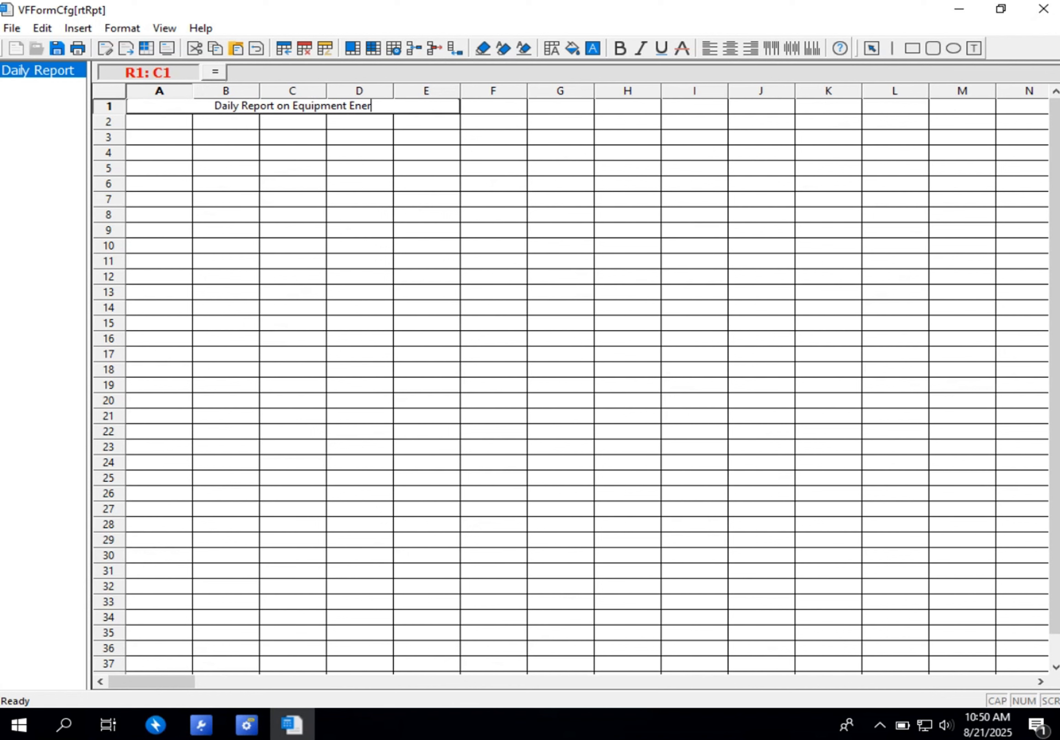
pyautogui.write('gy')
pyautogui.press('capslock')
pyautogui.write('C')
pyautogui.press('capslock')
pyautogui.write('o')
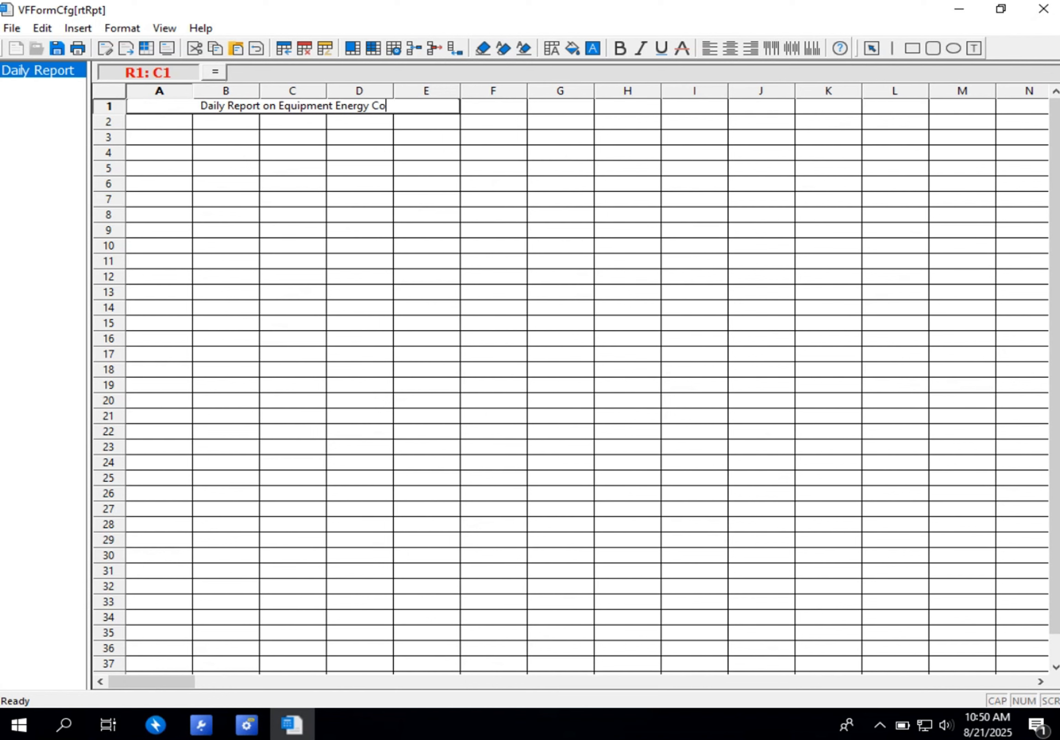
pyautogui.write('n')
pyautogui.write('su')
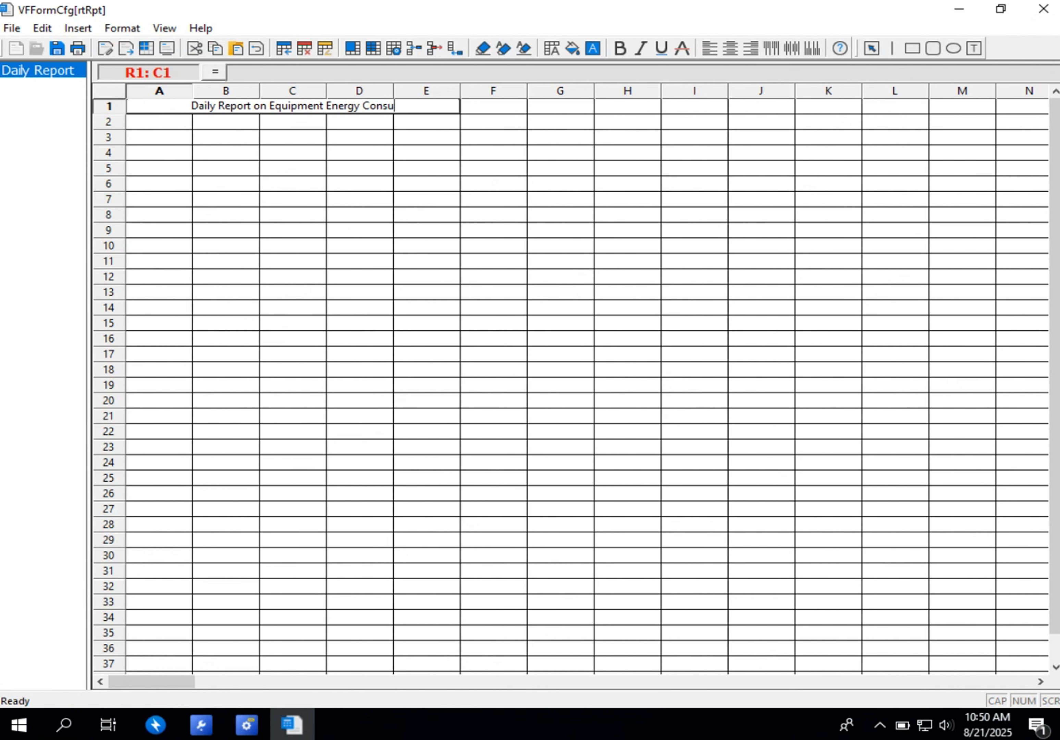
pyautogui.write('mption')
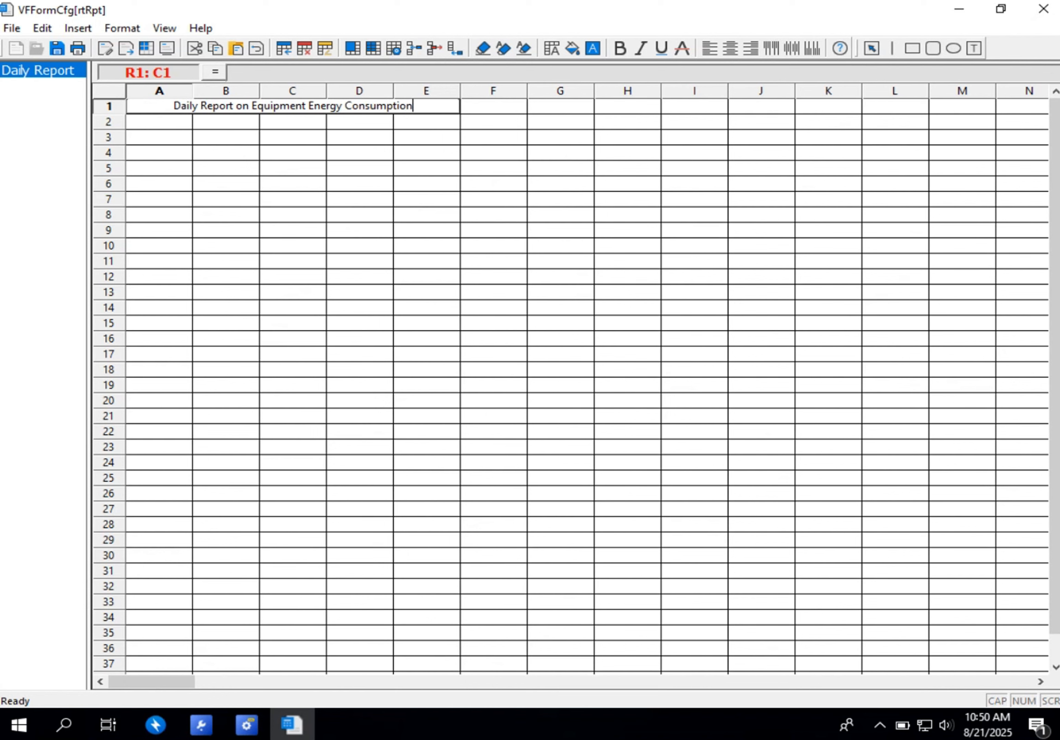
# - Enter "Data" in cell A2 and merge cells B2 and C2 beside it
pyautogui.click(168, 125)
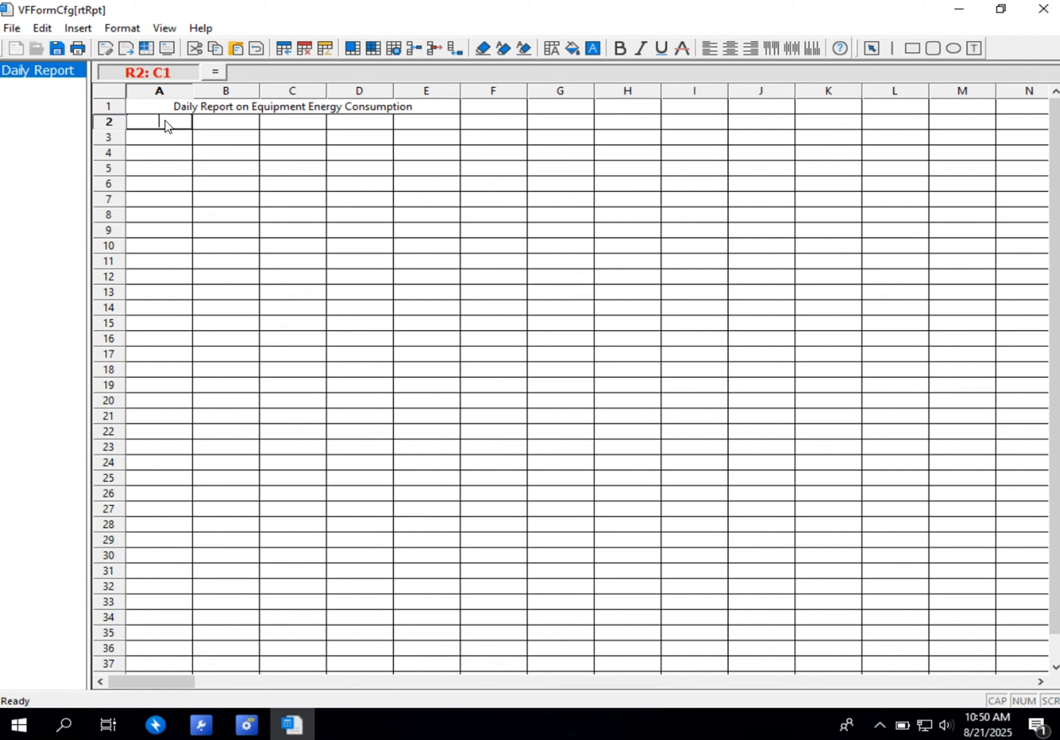
pyautogui.press('capslock')
pyautogui.write('D')
pyautogui.press('capslock')
pyautogui.write('ata')
pyautogui.moveTo(207, 128); pyautogui.dragTo(306, 125)
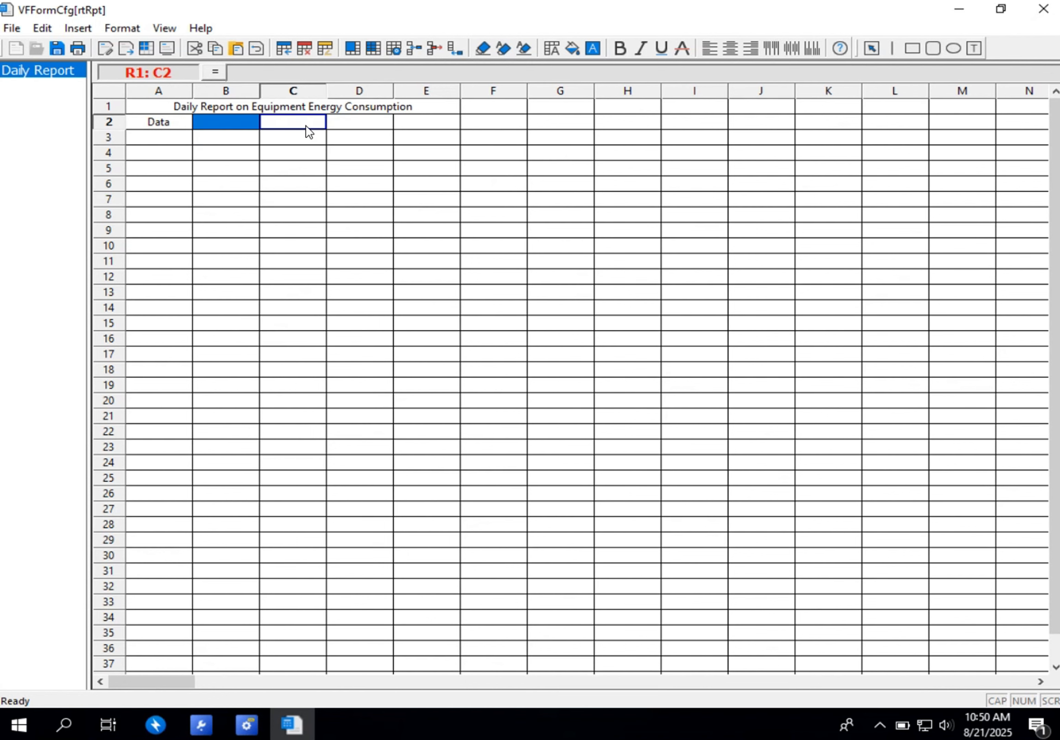
pyautogui.click(353, 48)
# - Enter the row label "Time" in cell A3
pyautogui.click(182, 152)
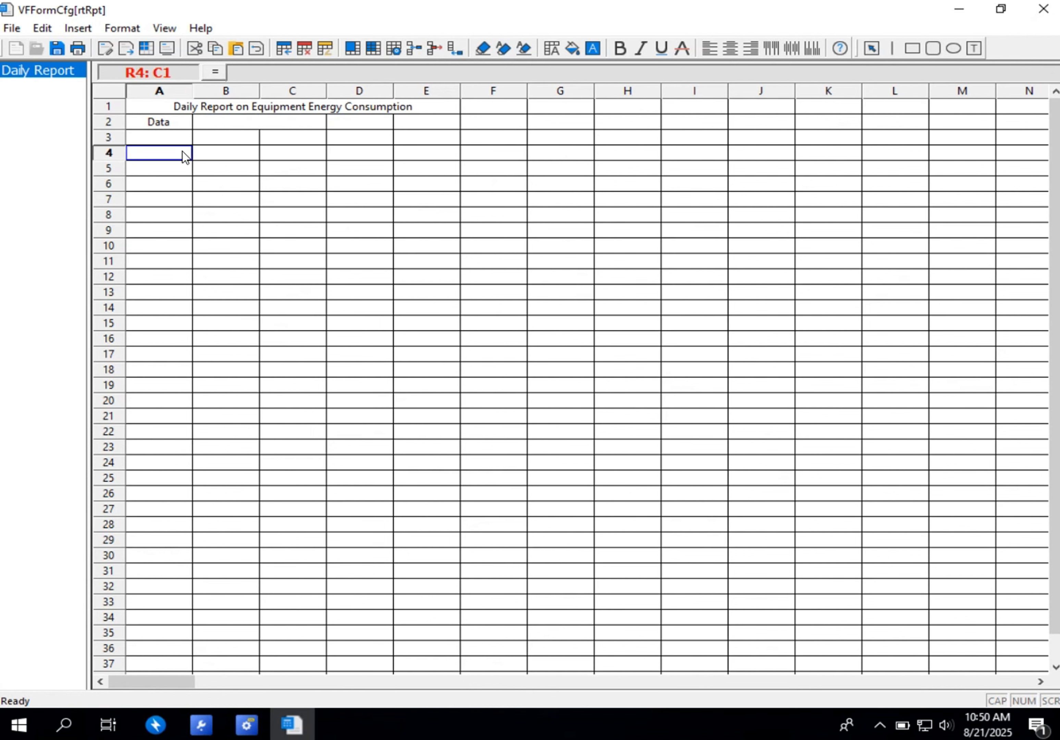
pyautogui.doubleClick(154, 136)
pyautogui.write('T')
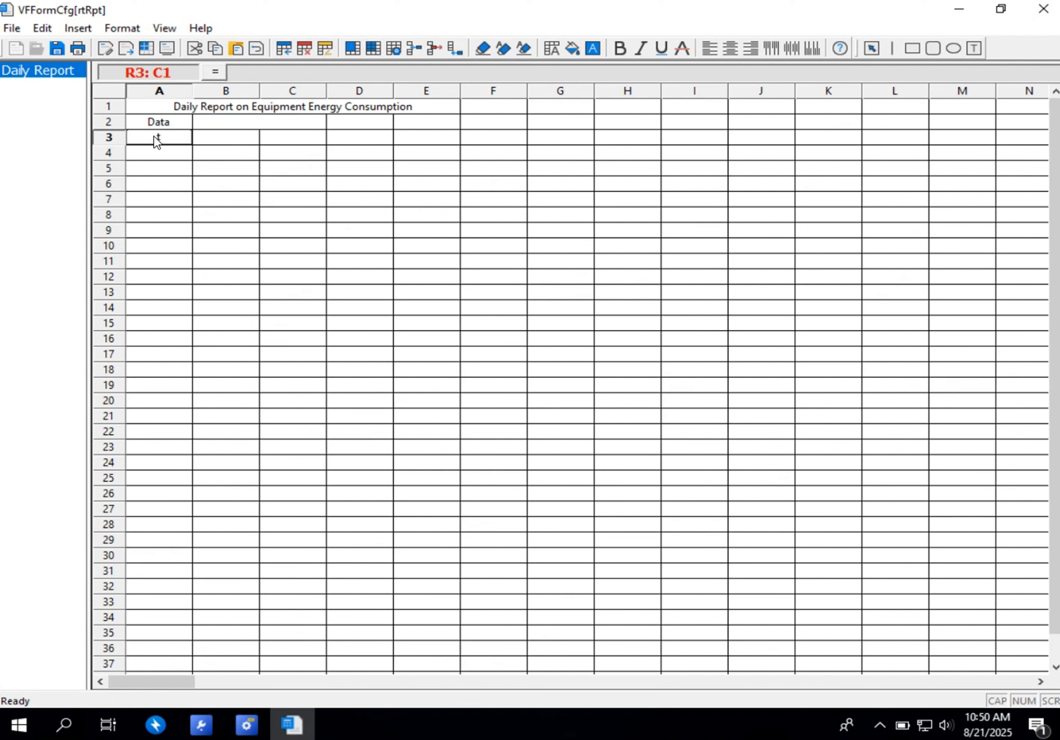
pyautogui.write('ime')
pyautogui.click(295, 216)
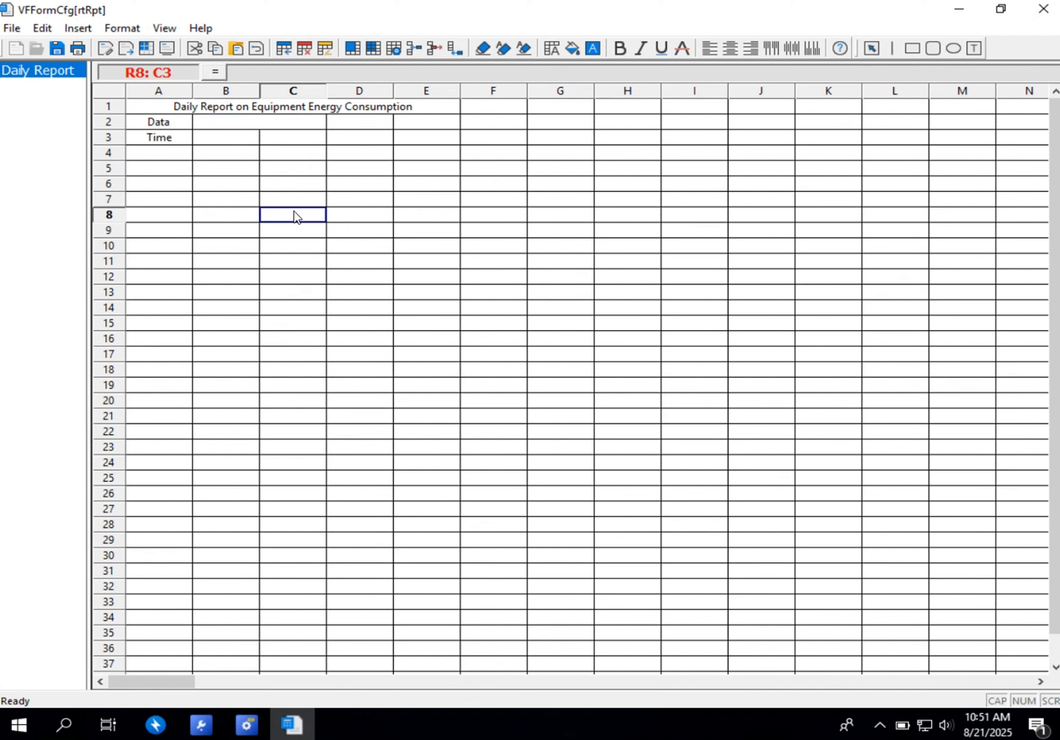
# - Enter "Compressor Equipment" in cell B3 and widen columns A and B so the header fits
pyautogui.click(227, 139)
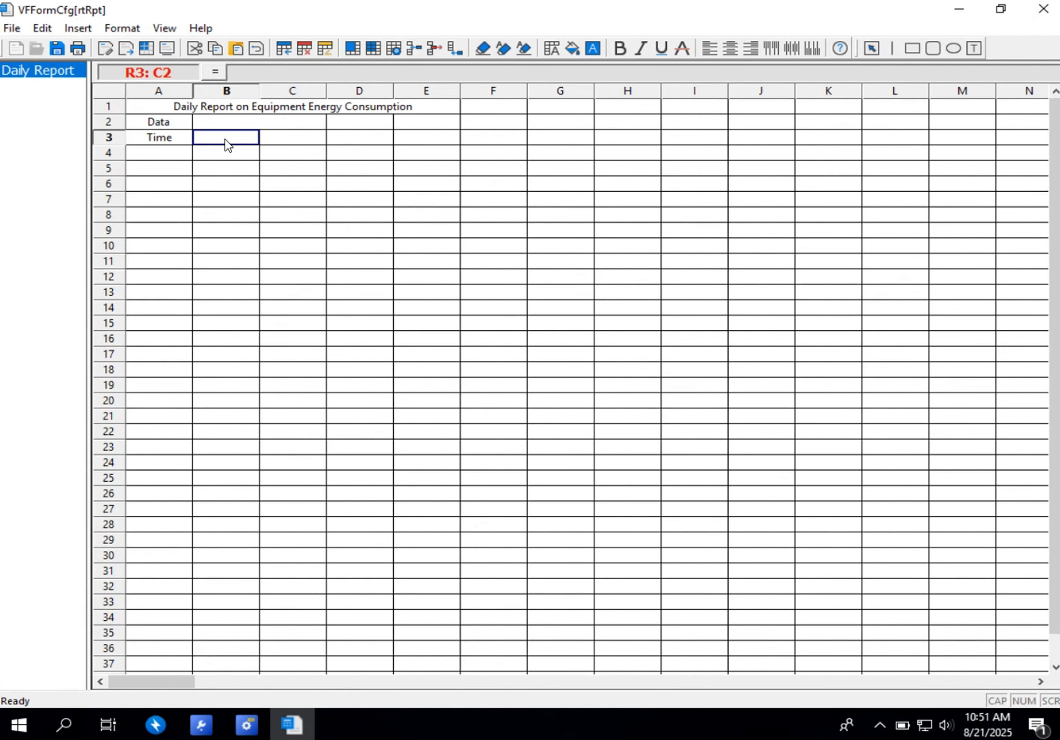
pyautogui.doubleClick(225, 139)
pyautogui.write('Compressor Equ')
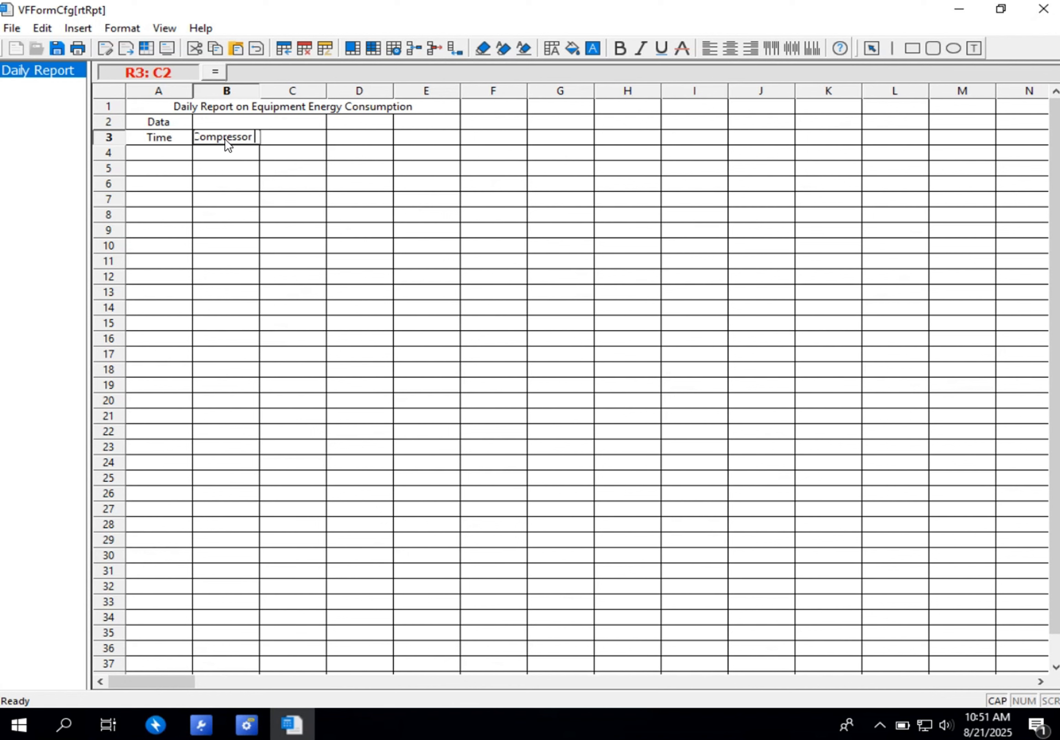
pyautogui.write('ipment')
pyautogui.click(271, 165)
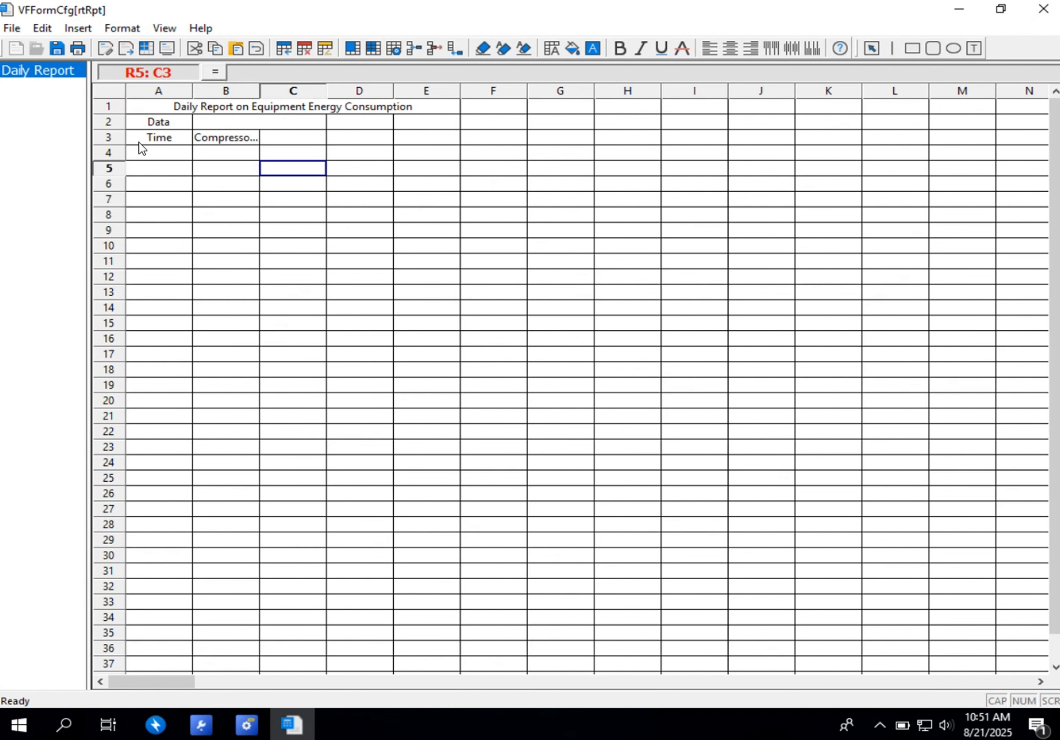
pyautogui.moveTo(191, 88); pyautogui.dragTo(212, 89)
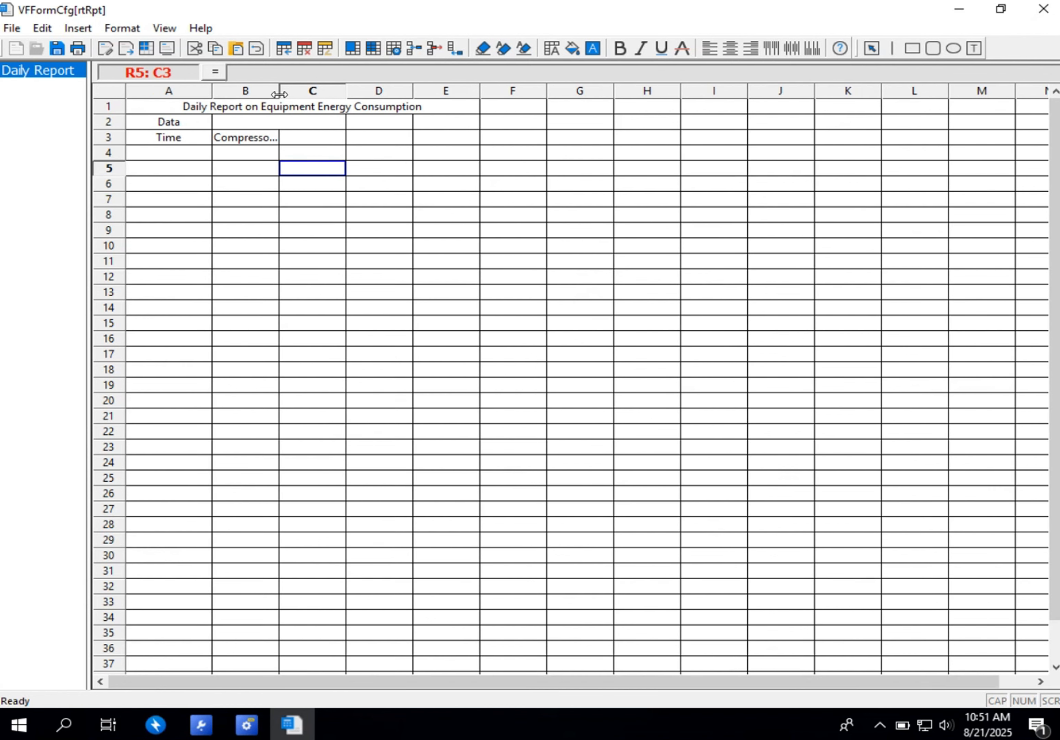
pyautogui.moveTo(278, 90); pyautogui.dragTo(361, 91)
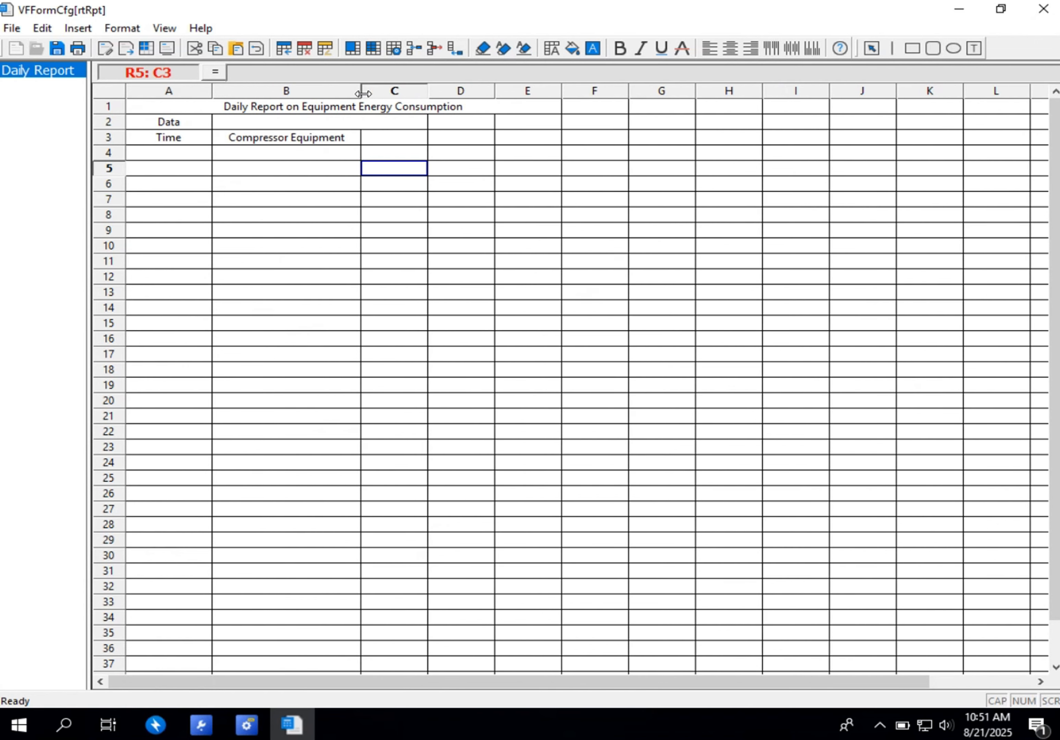
# - Enter "Mixer Equipment" in cell C3 and widen column C so the header fits
pyautogui.click(381, 138)
pyautogui.write('M')
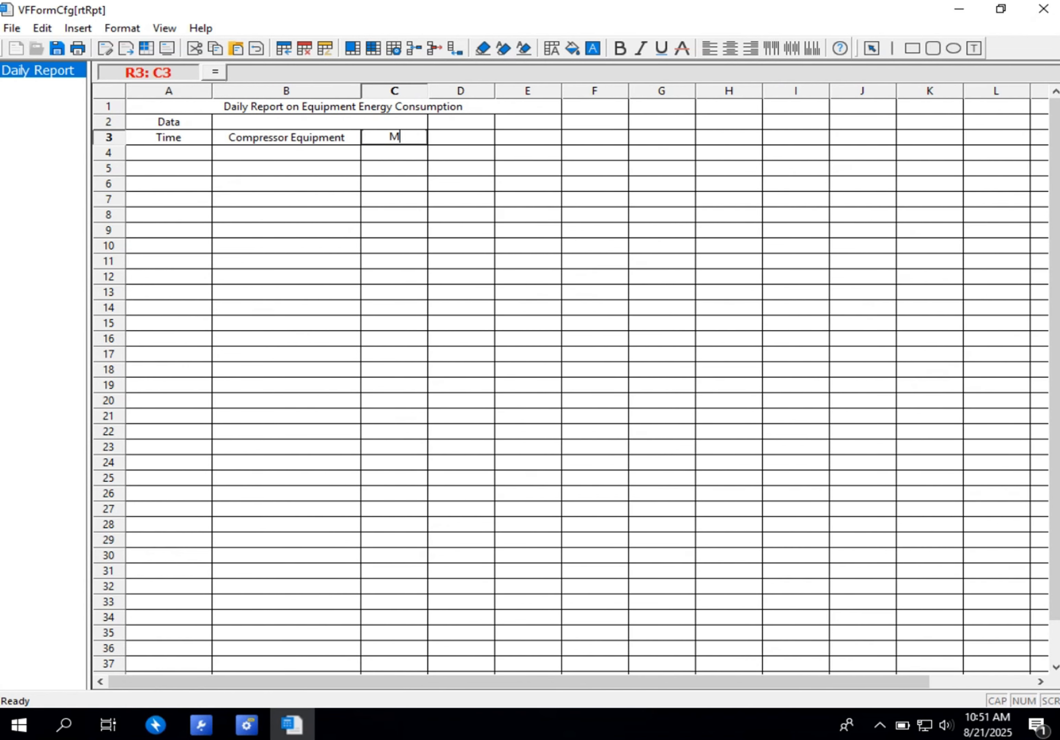
pyautogui.write('ixer Equipment')
pyautogui.click(459, 199)
pyautogui.click(424, 121)
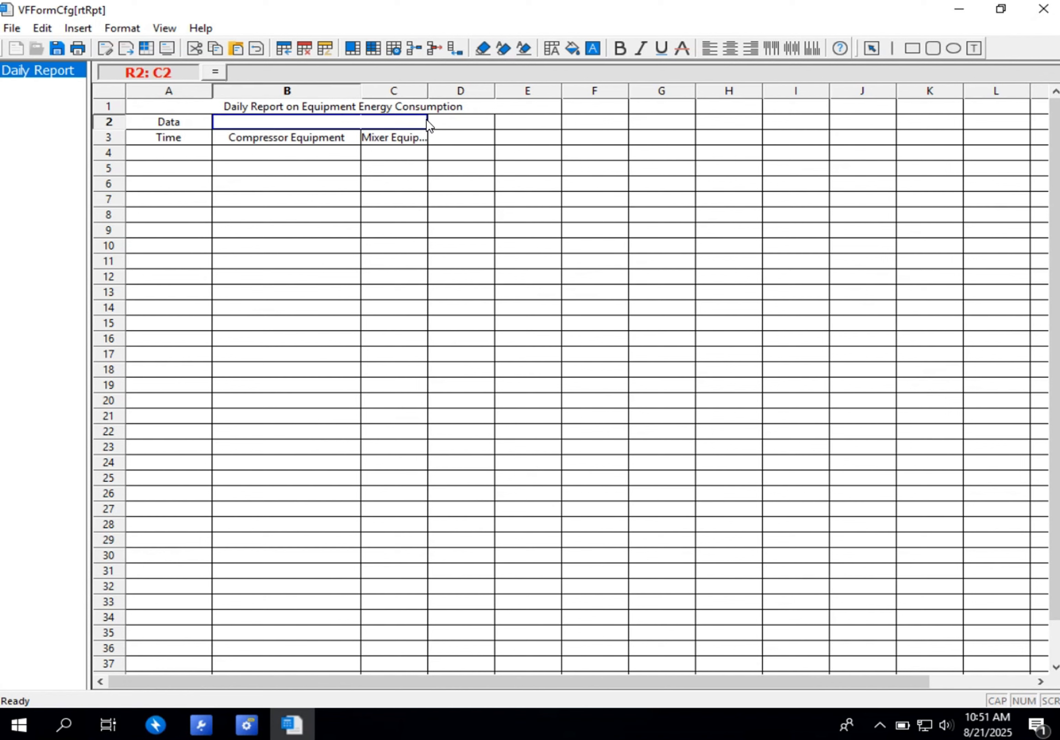
pyautogui.moveTo(428, 91); pyautogui.dragTo(501, 90)
# - Enter "Packaging Machine" in cell D3 and widen column D so the header fits
pyautogui.click(521, 139)
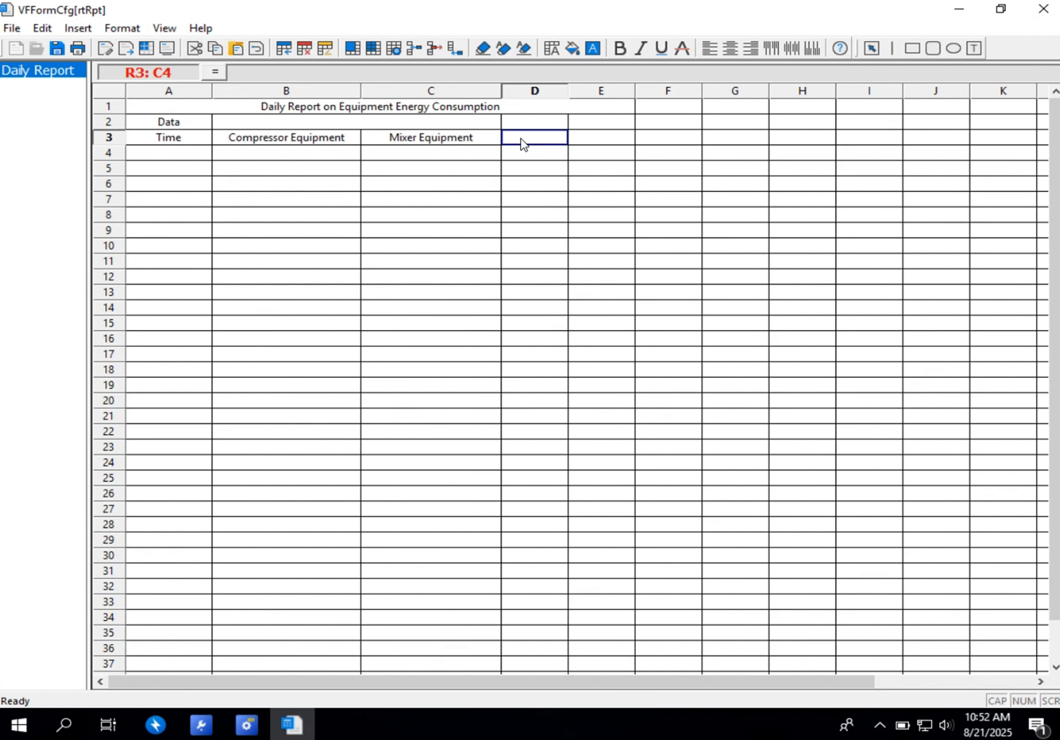
pyautogui.press('capslock')
pyautogui.write('R')
pyautogui.press('BackSpace')
pyautogui.write('P')
pyautogui.press('capslock')
pyautogui.write('ackaging Machine')
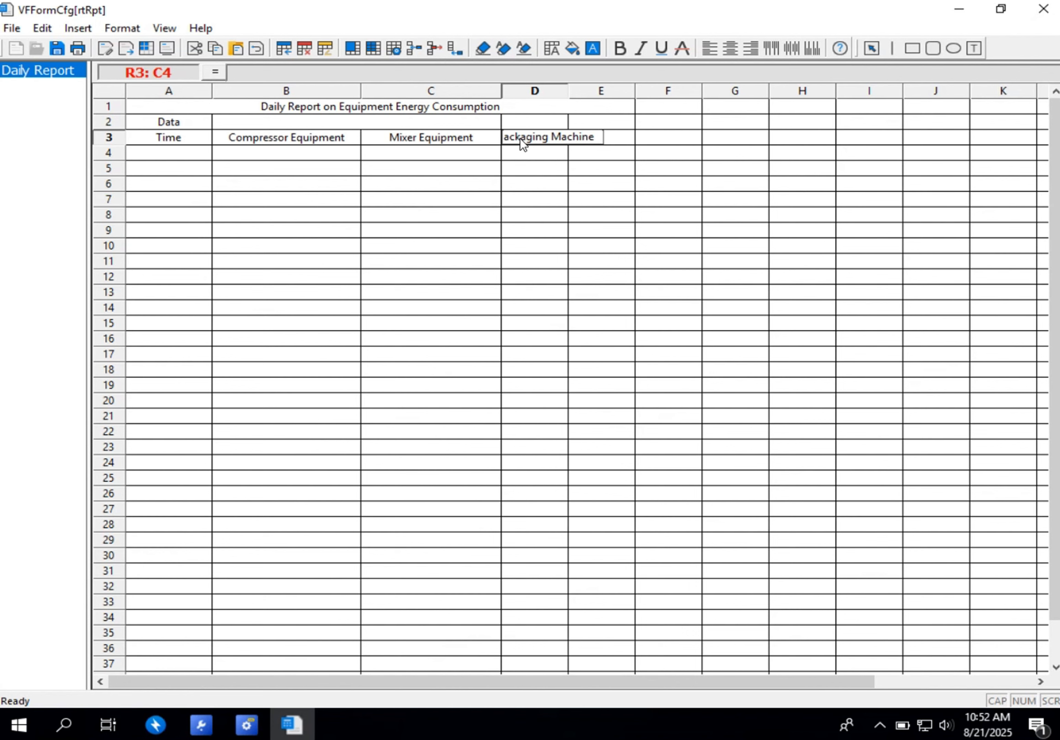
pyautogui.click(585, 200)
pyautogui.click(578, 122)
pyautogui.moveTo(568, 90); pyautogui.dragTo(639, 94)
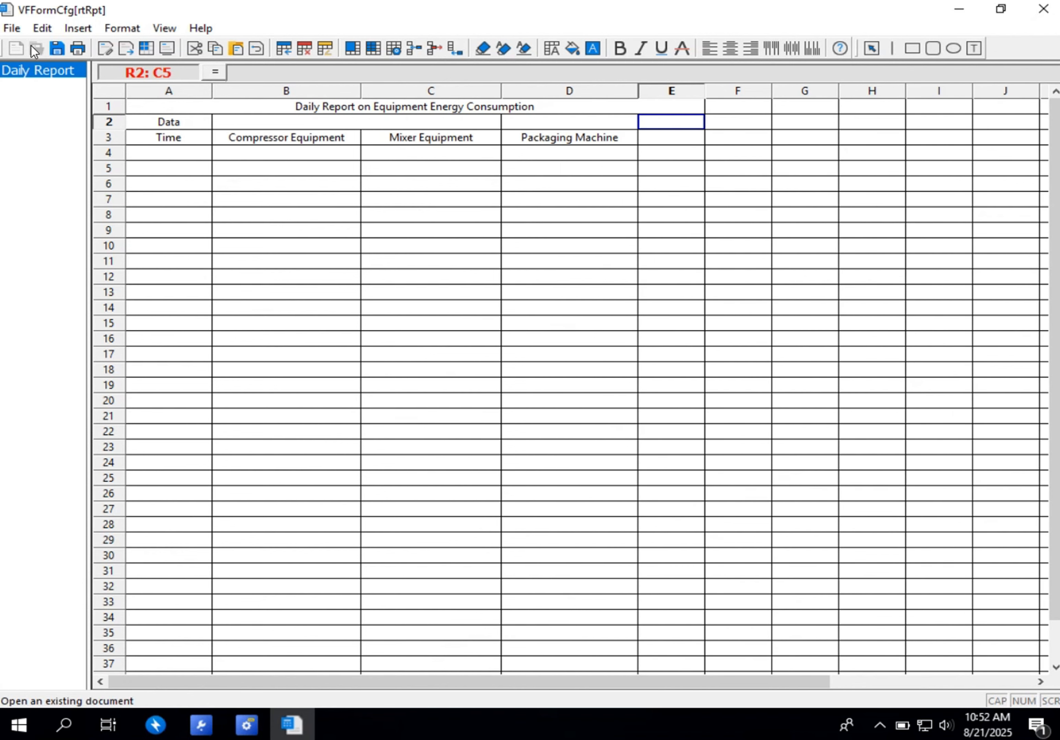
# - Define a report event named "Daily" with a daily trigger starting at 12:00:00 AM and a 01:00:00 interval
pyautogui.click(12, 28)
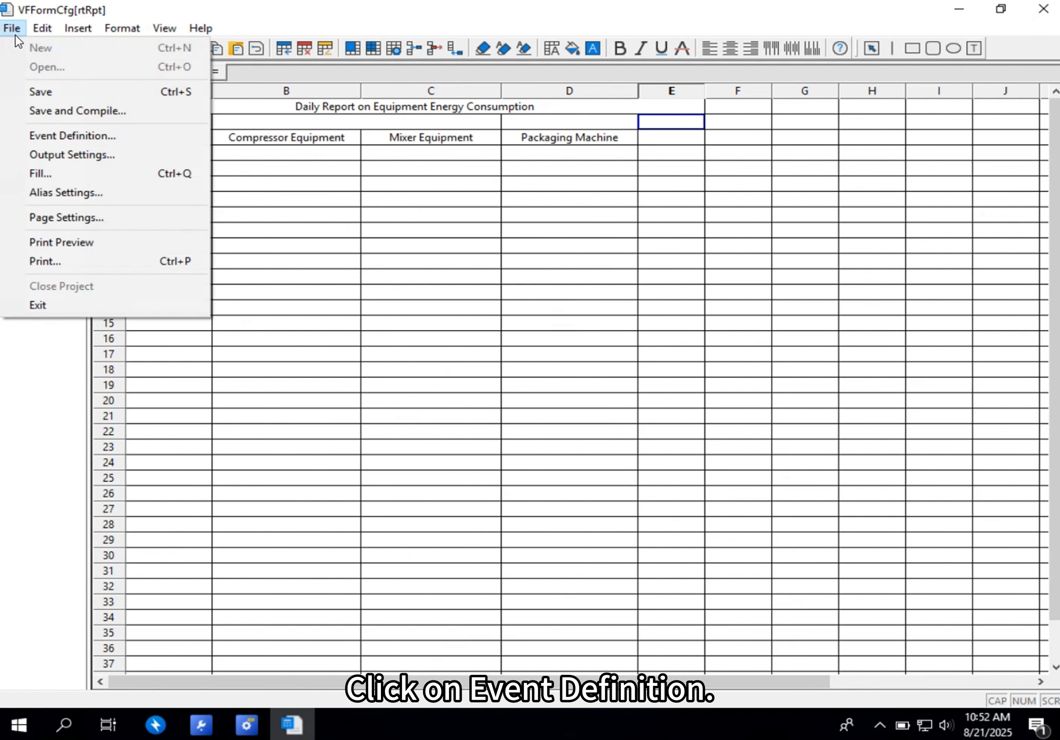
pyautogui.click(61, 138)
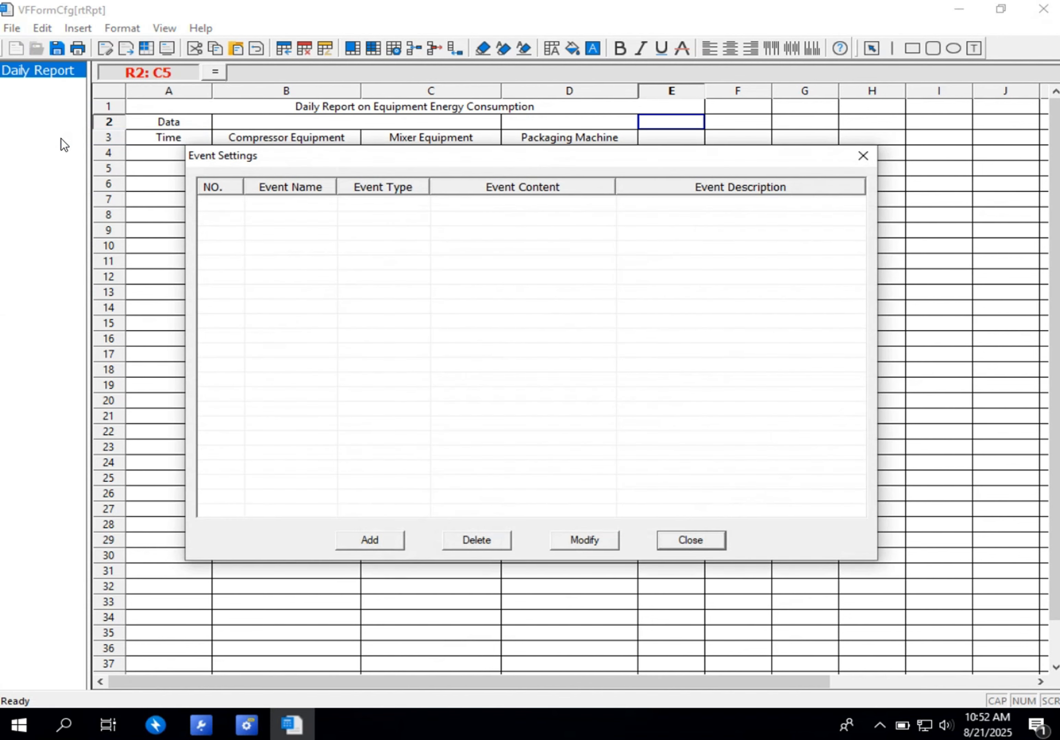
pyautogui.click(359, 544)
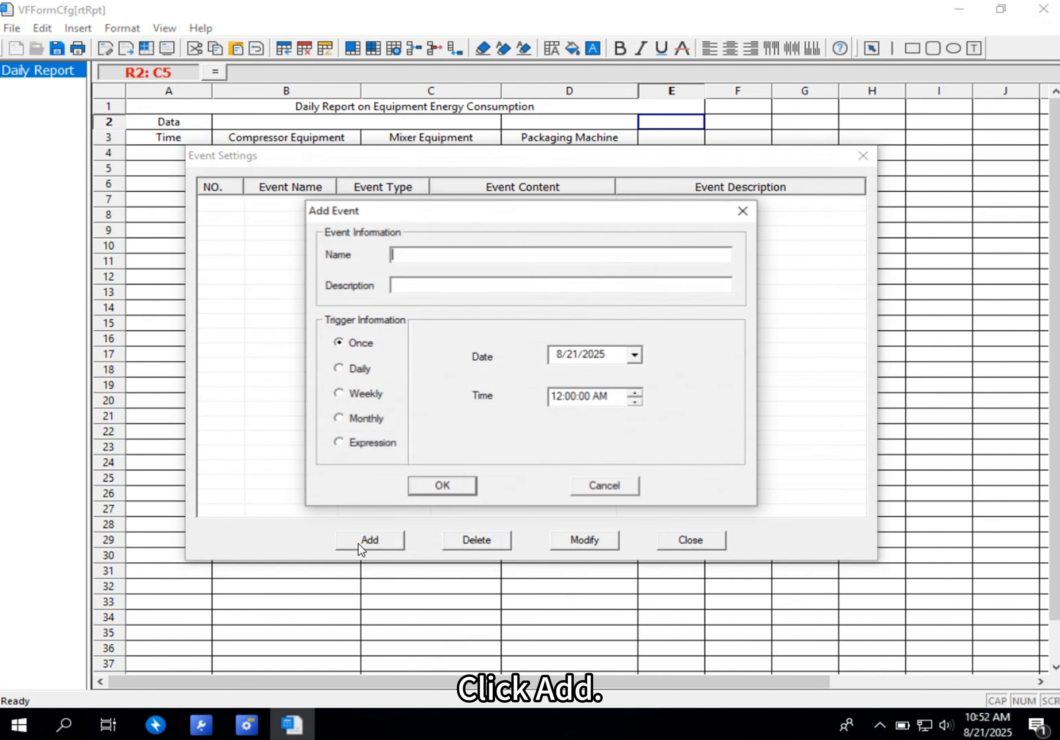
pyautogui.write('D')
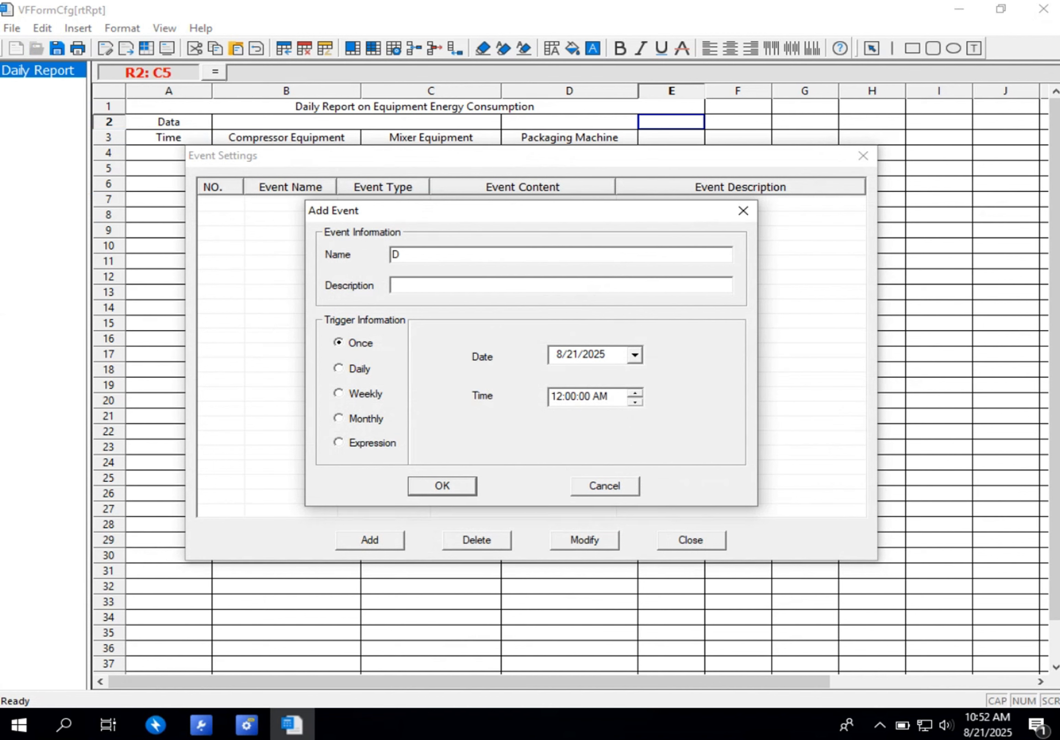
pyautogui.write('aily')
pyautogui.click(338, 368)
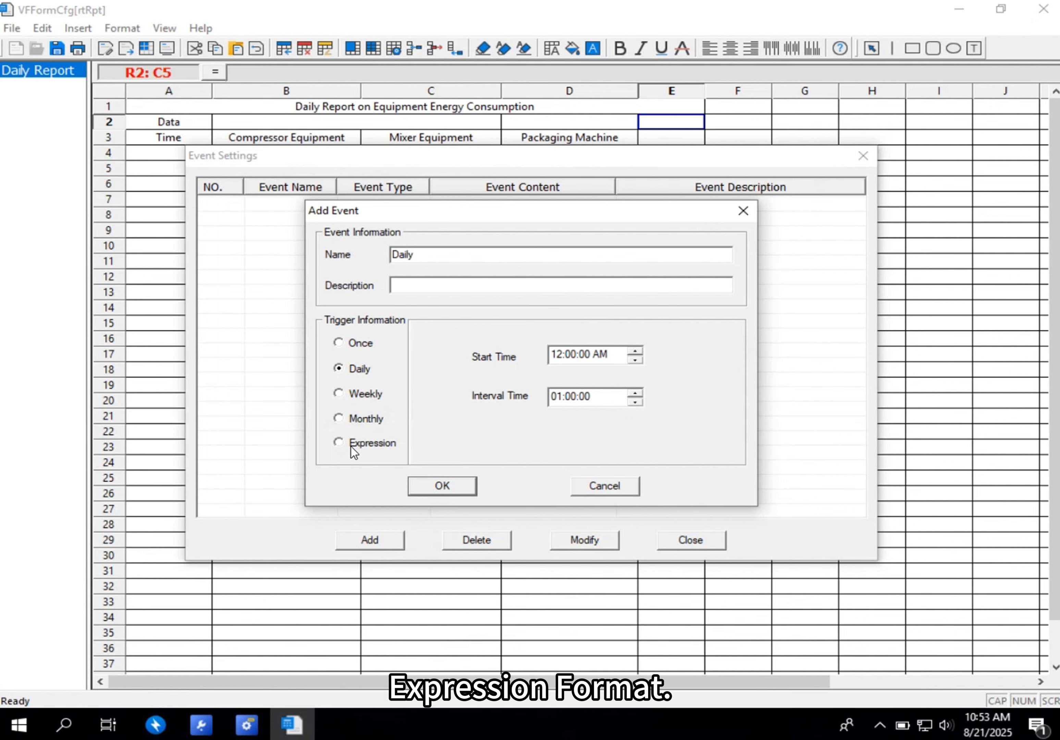
pyautogui.click(455, 485)
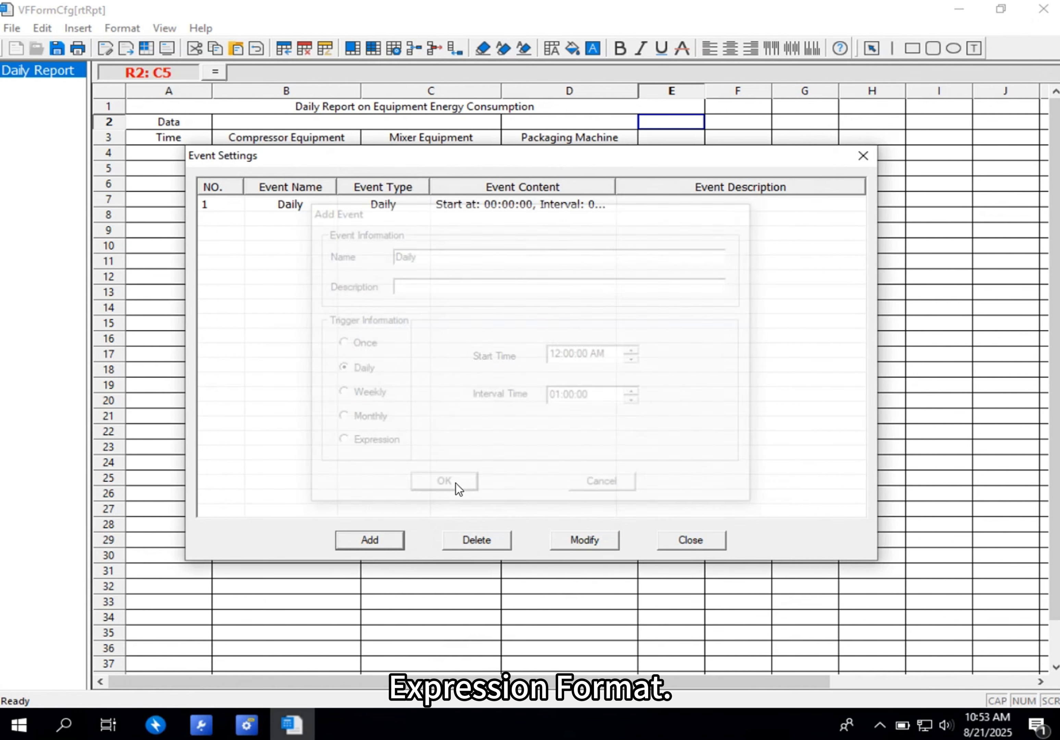
pyautogui.click(681, 539)
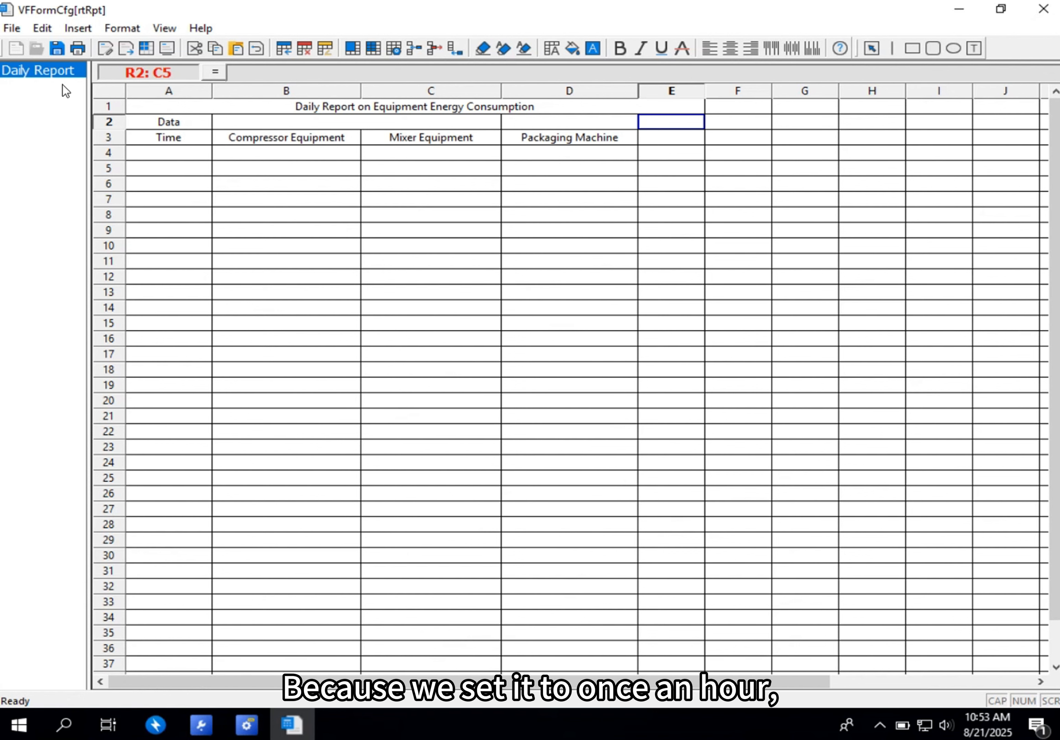
# - Fill cells A4 to A28 with the Instant Time (INT) item for statistic event Event[1]
pyautogui.moveTo(179, 152); pyautogui.dragTo(147, 460)
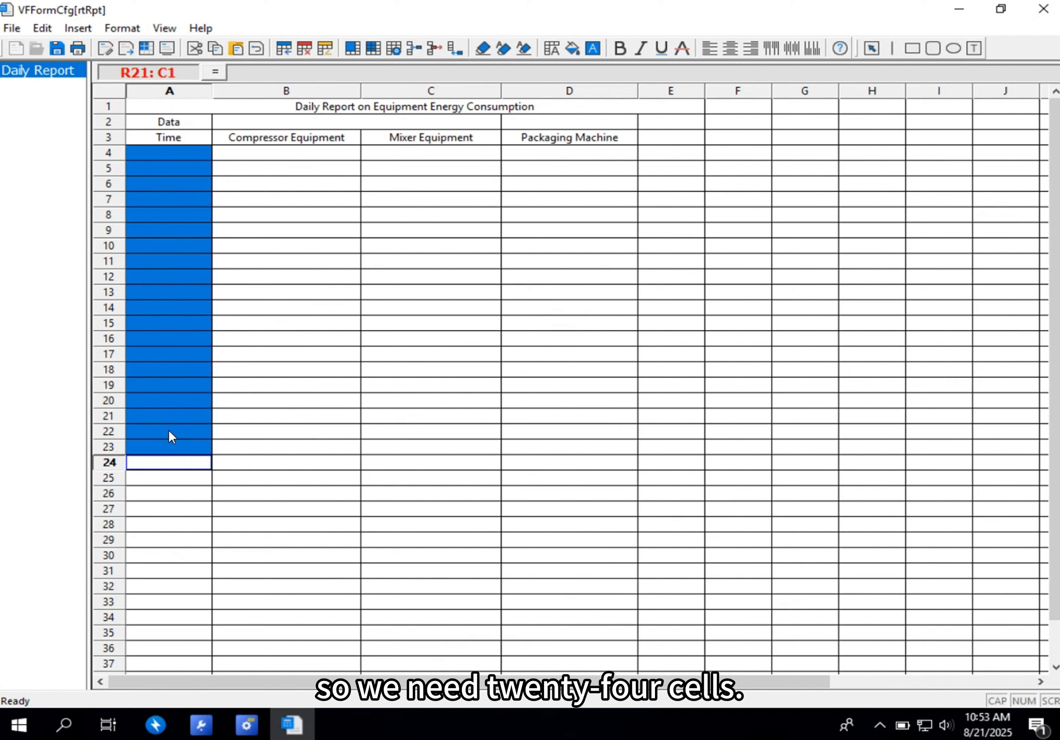
pyautogui.moveTo(169, 153); pyautogui.dragTo(175, 525)
pyautogui.rightClick(148, 356)
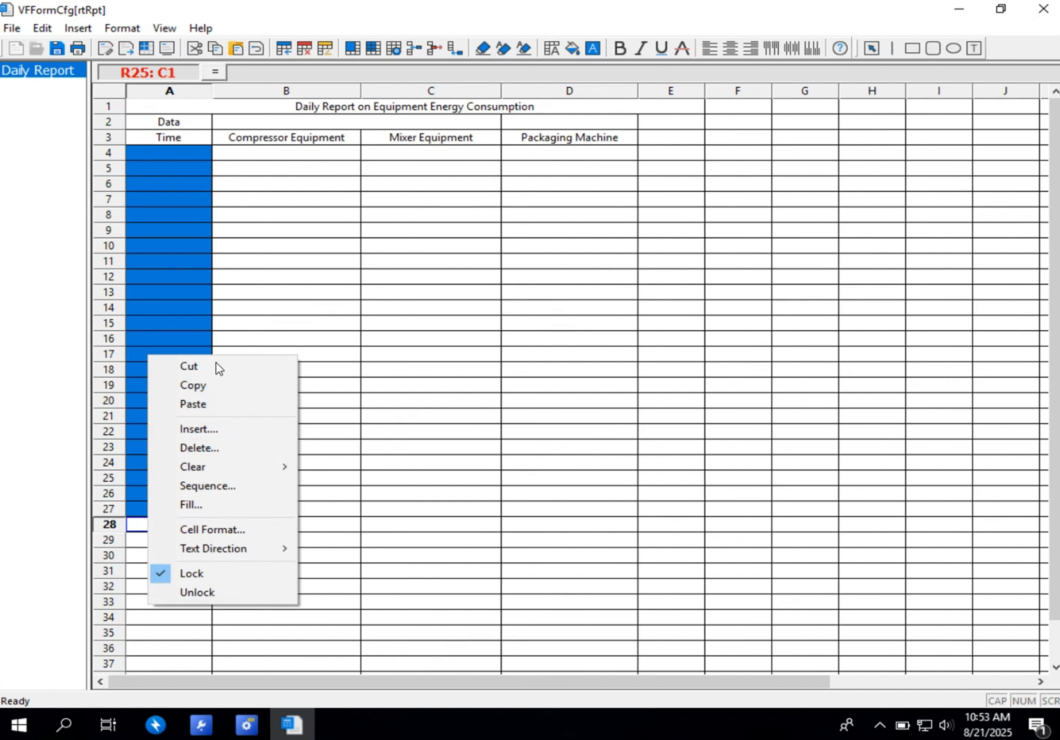
pyautogui.click(211, 504)
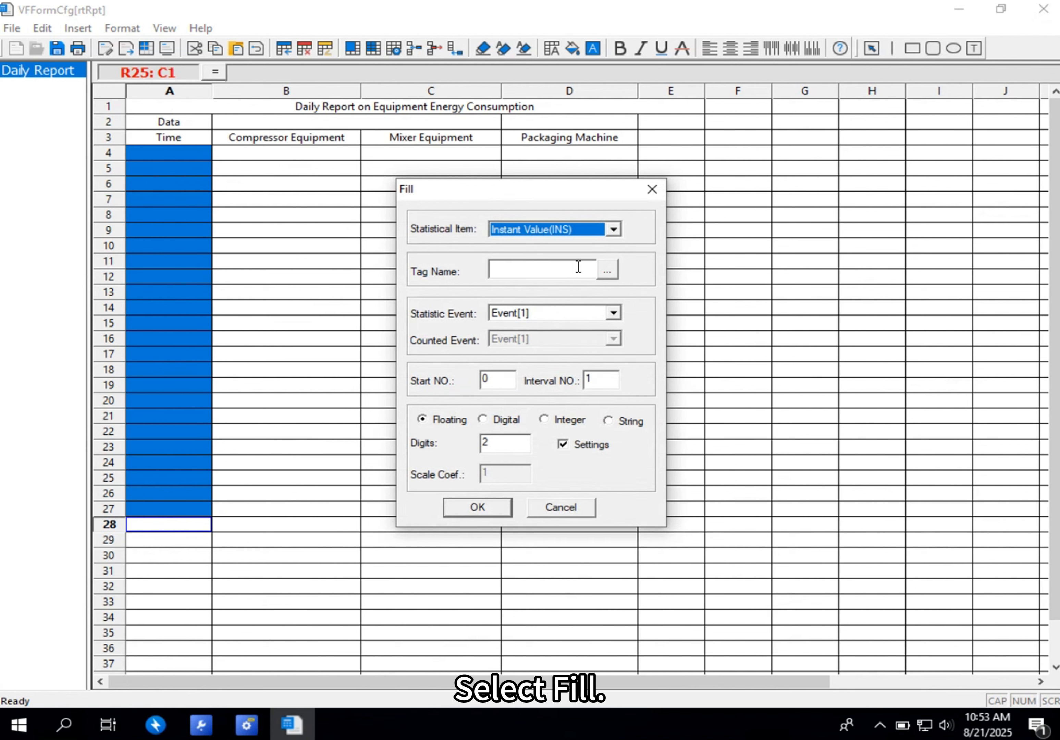
pyautogui.click(612, 230)
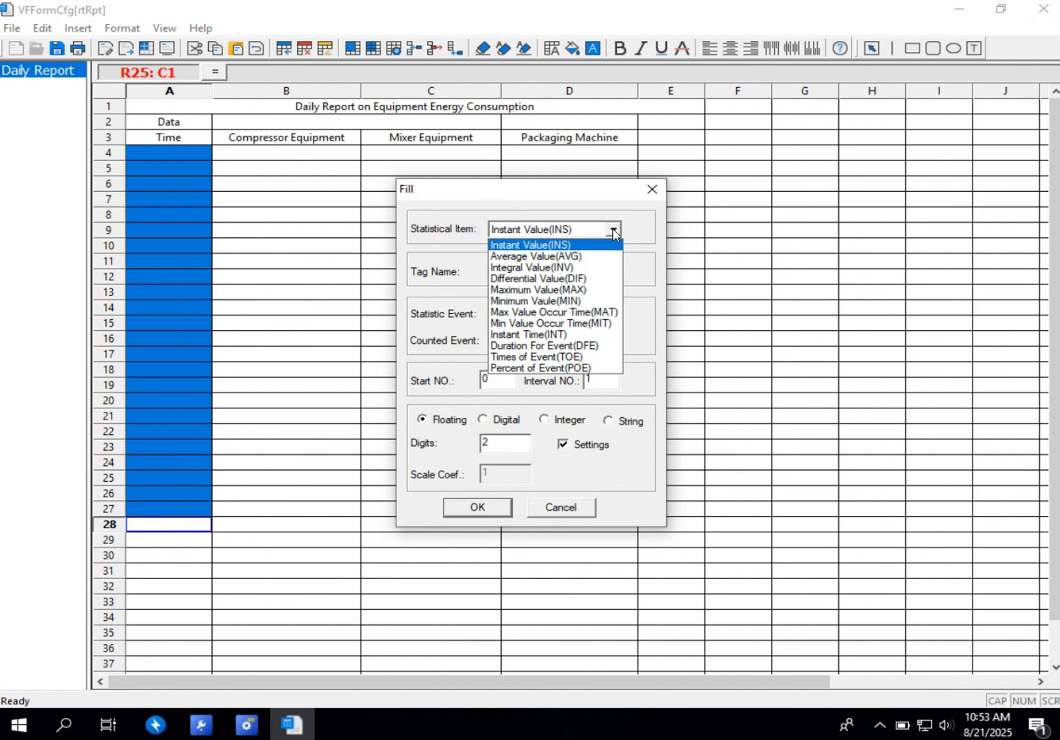
pyautogui.click(574, 334)
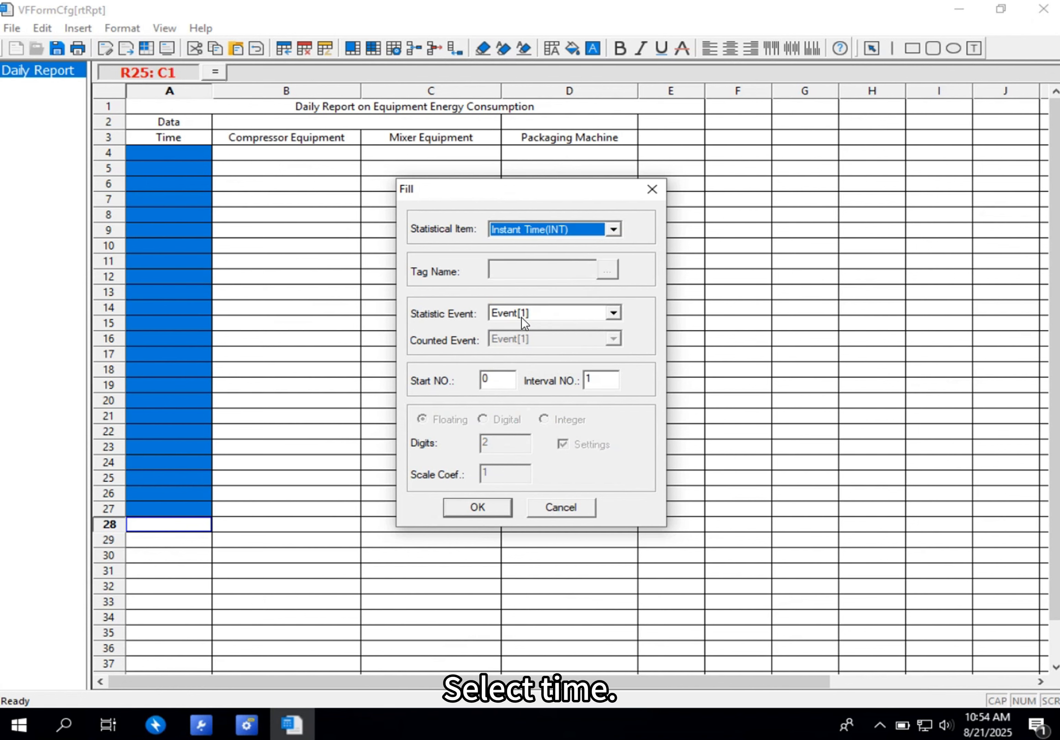
pyautogui.click(612, 314)
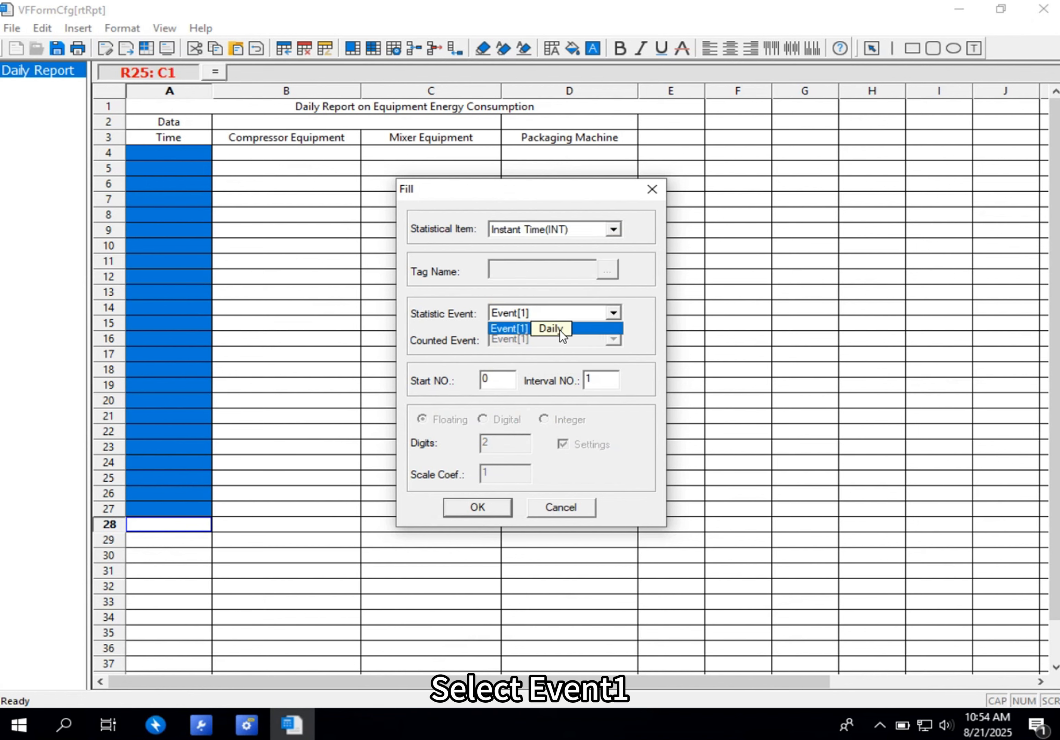
pyautogui.click(560, 330)
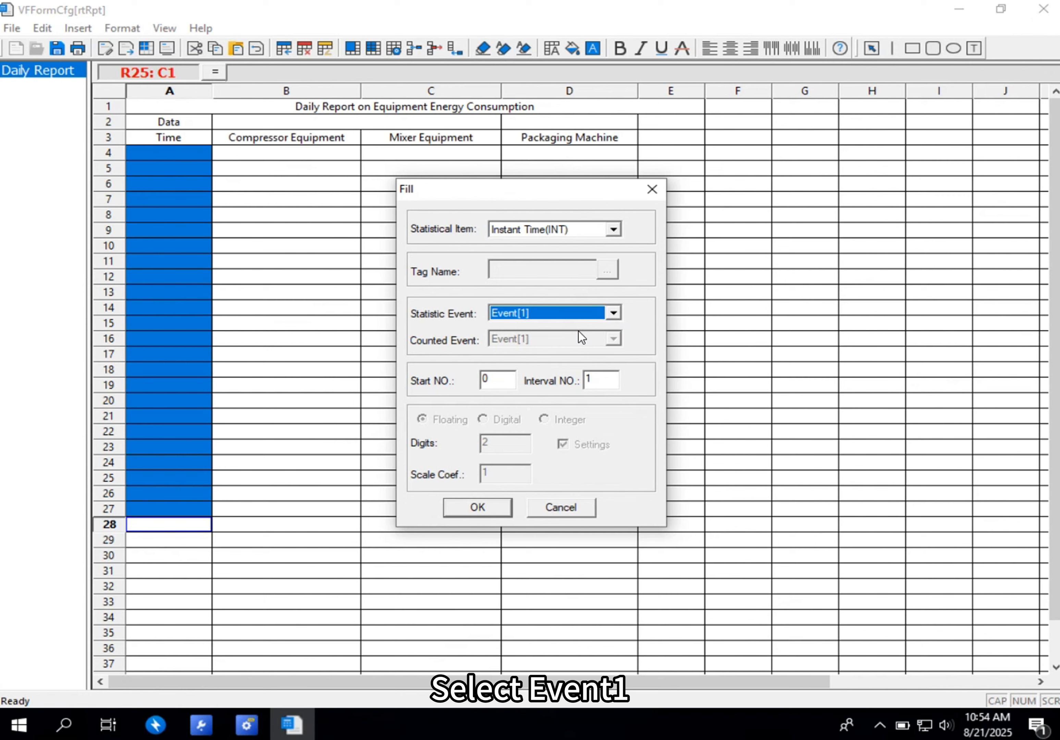
pyautogui.click(490, 508)
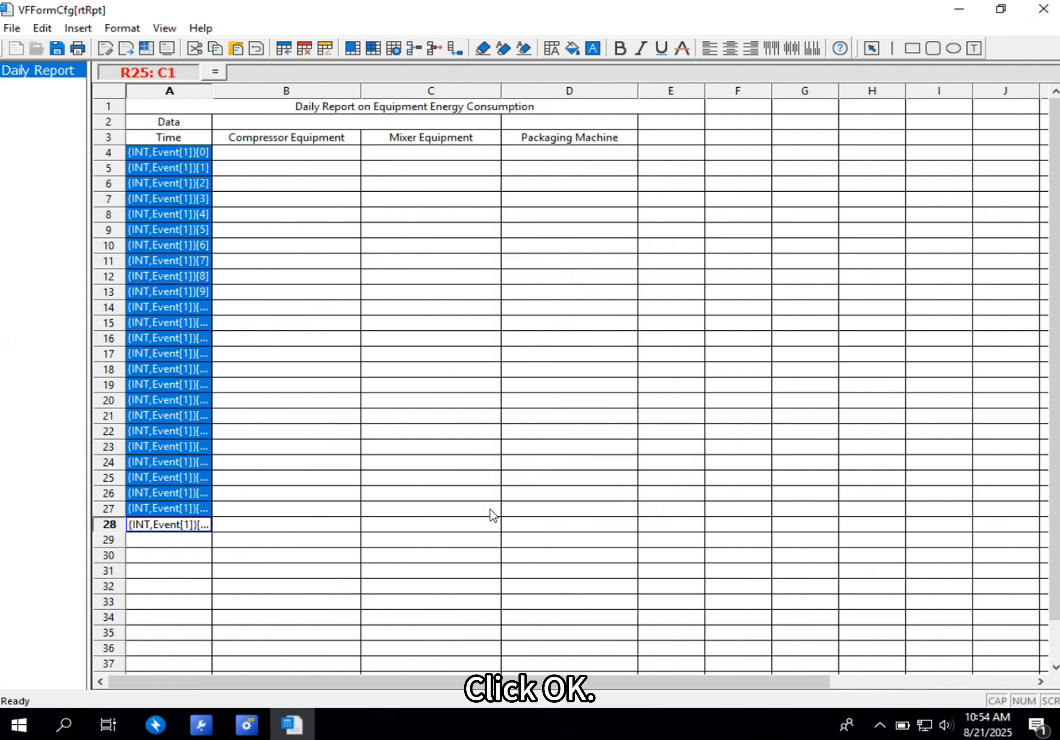
# - Start a fill for cells B4 to B28 under Compressor Equipment with Instant Value (INS) as the statistical item
pyautogui.click(316, 259)
pyautogui.moveTo(296, 155); pyautogui.dragTo(297, 524)
pyautogui.click(385, 323)
pyautogui.moveTo(315, 154); pyautogui.dragTo(309, 520)
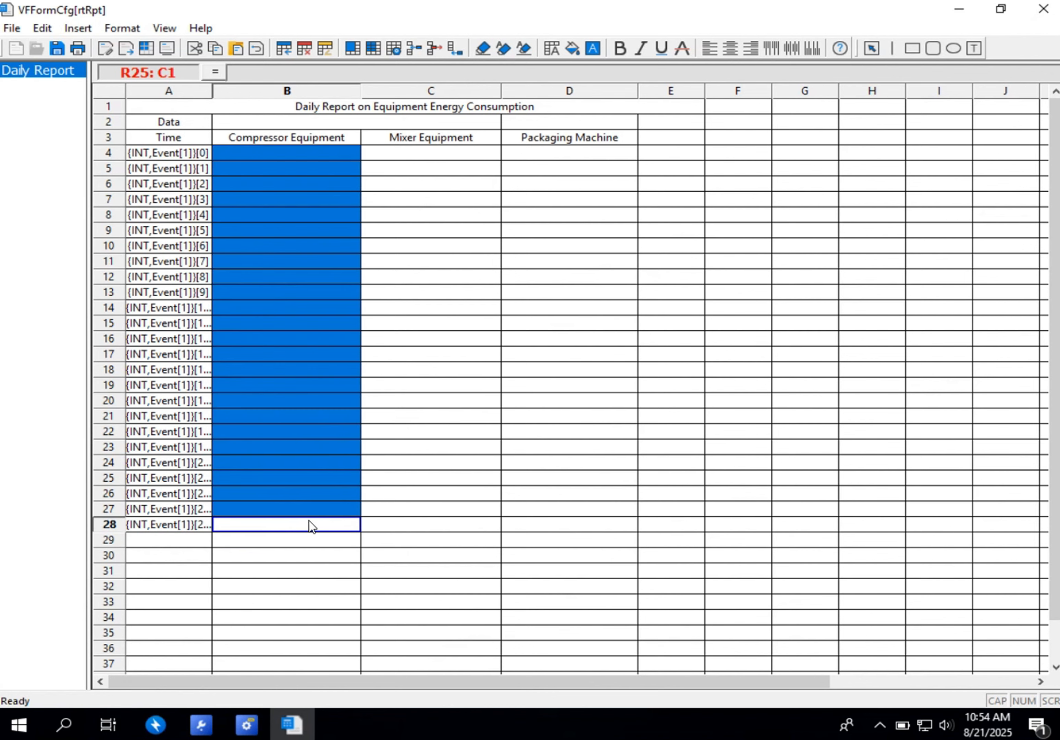
pyautogui.rightClick(283, 384)
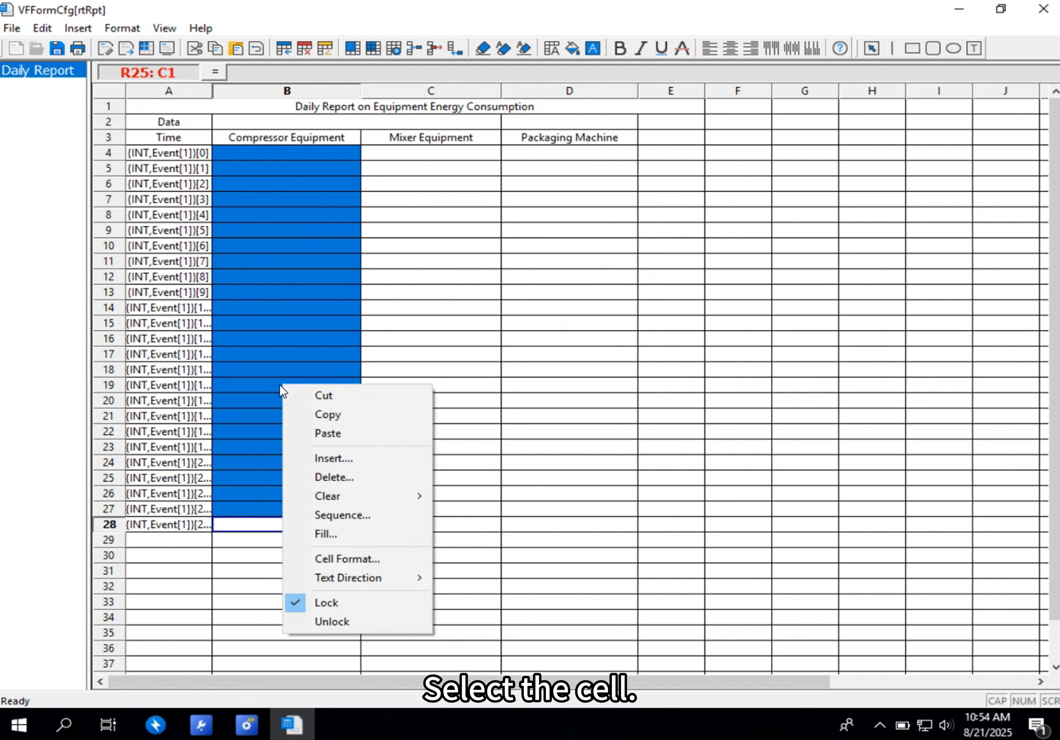
pyautogui.click(330, 531)
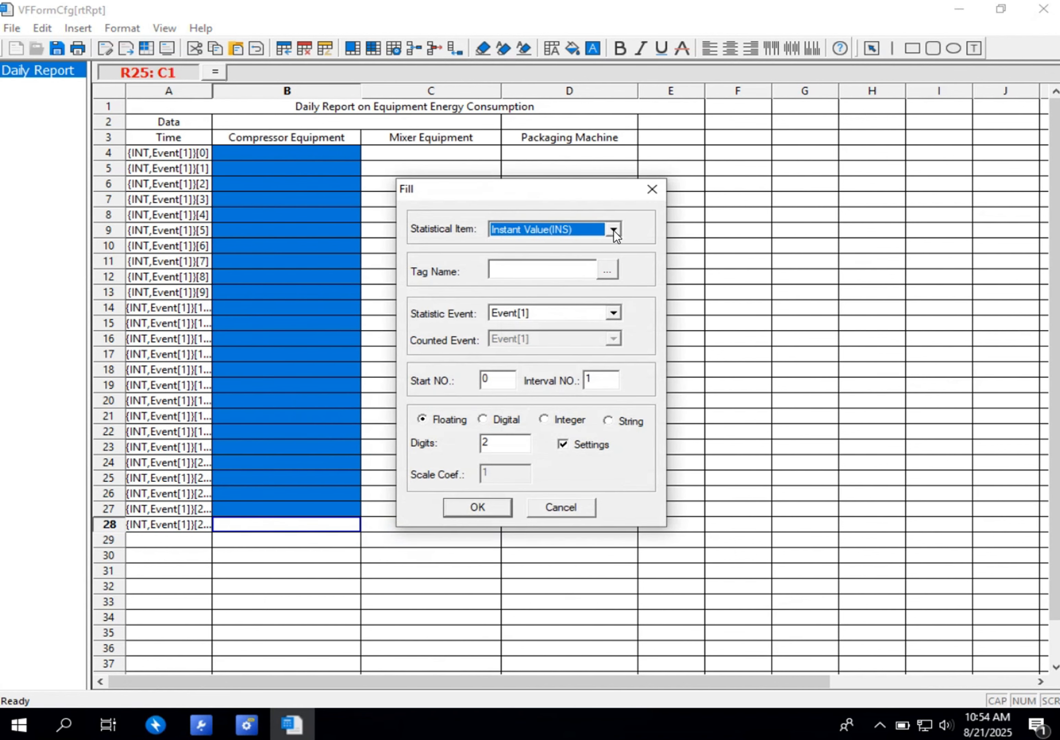
pyautogui.click(614, 230)
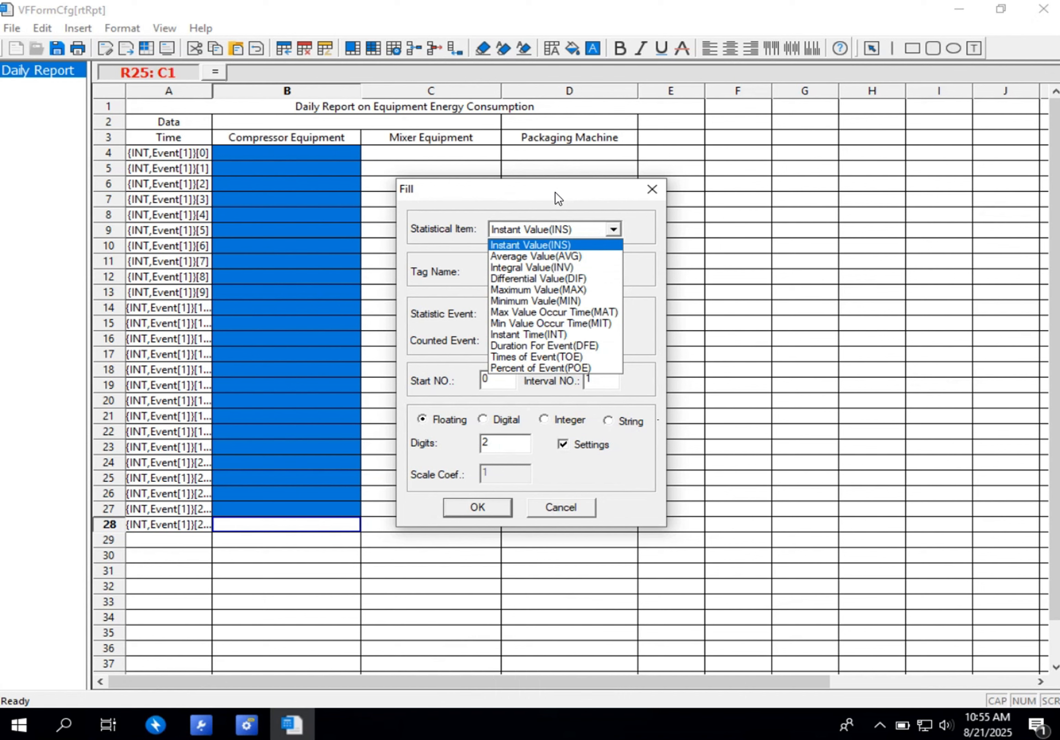
pyautogui.click(572, 246)
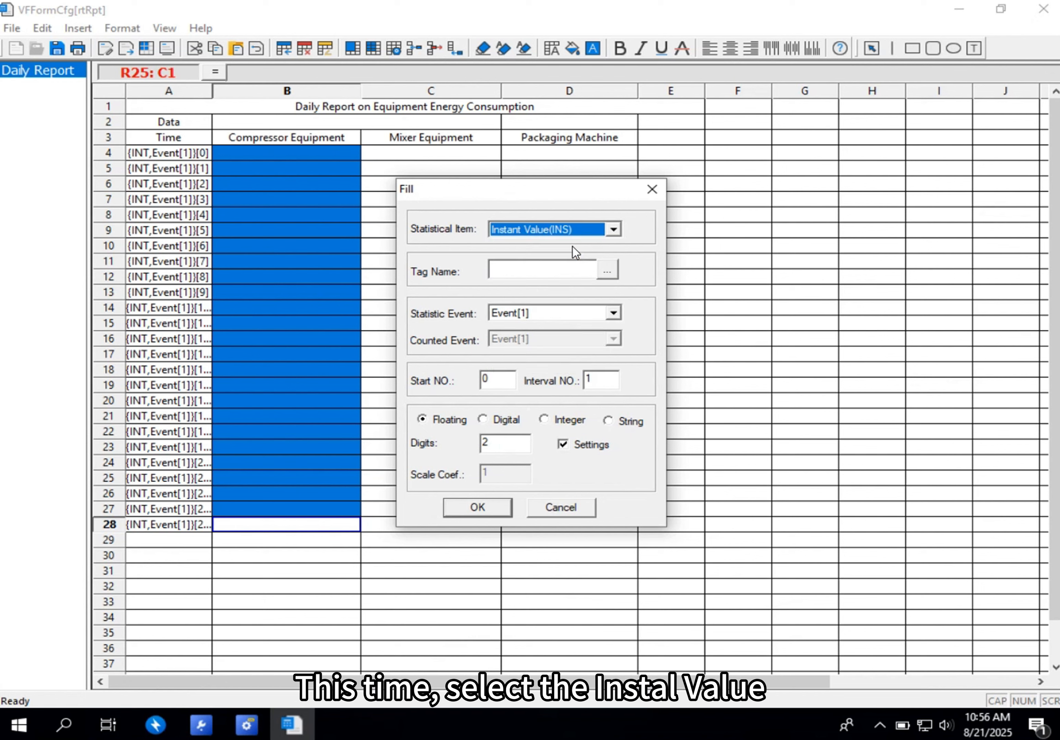
# - Assign the database tag tag1 to the fill, choose the Integer format and apply it to the Compressor Equipment cells
pyautogui.click(607, 272)
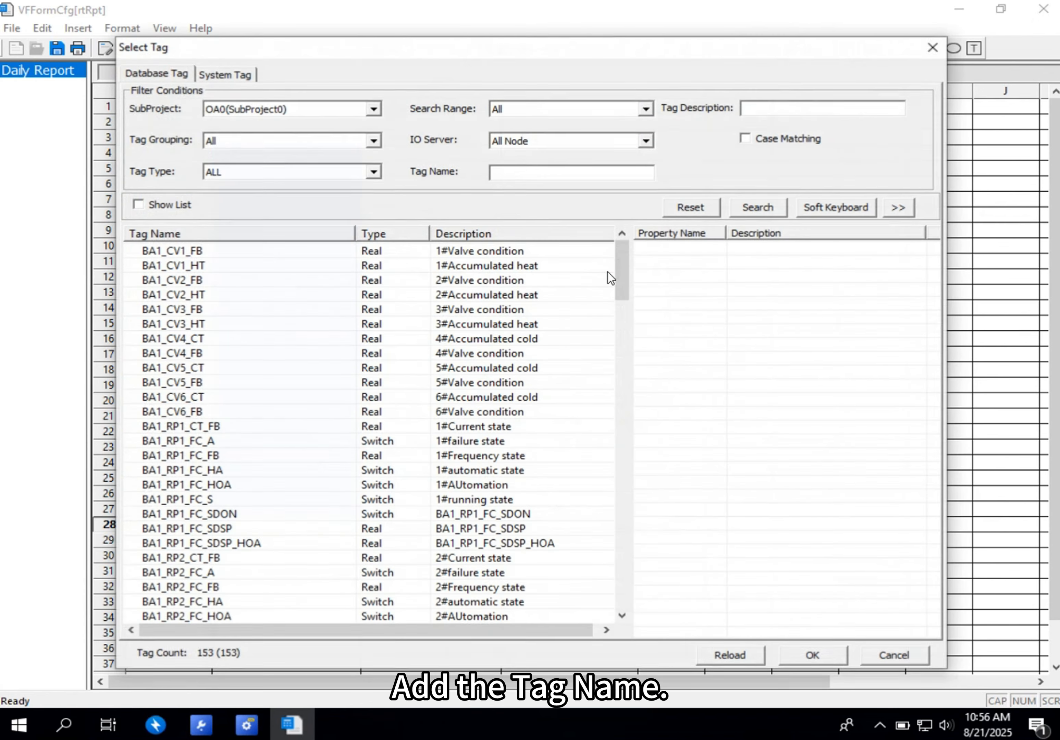
pyautogui.scroll(-18, 250, 373)
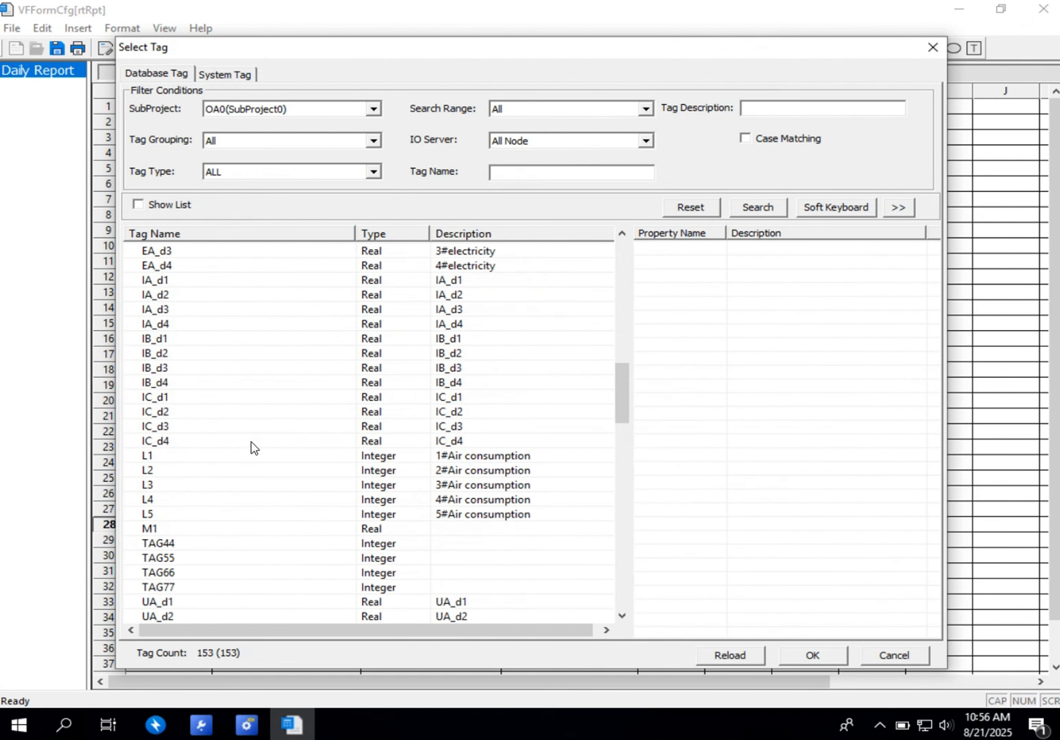
pyautogui.scroll(-8, 252, 447)
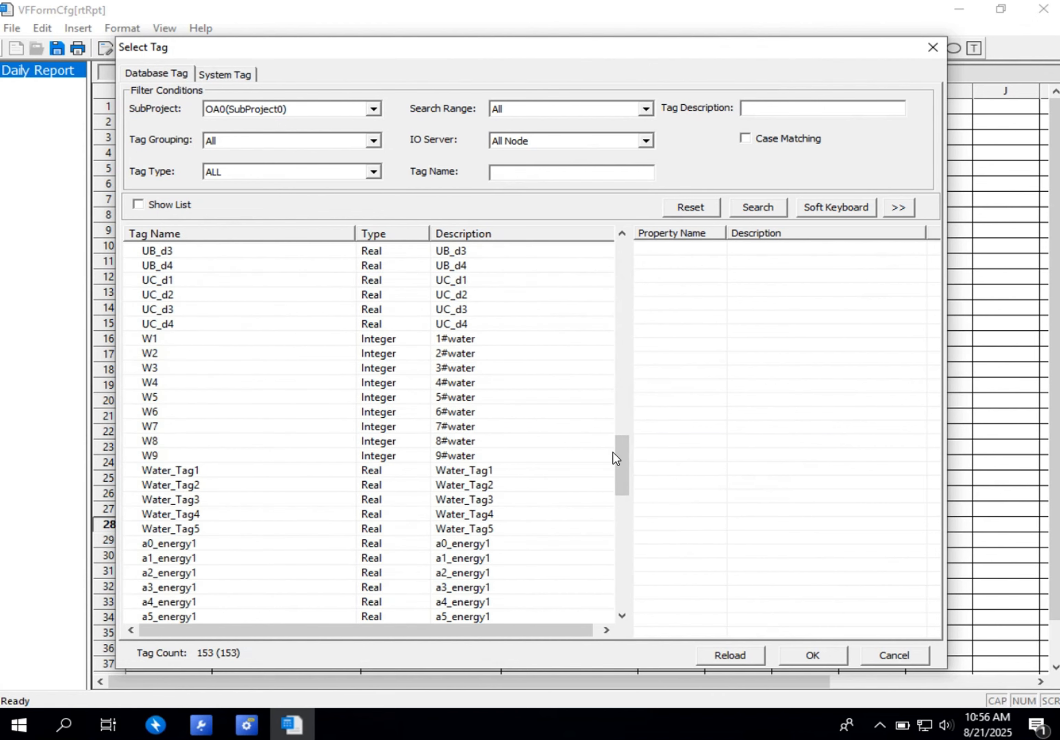
pyautogui.moveTo(613, 452); pyautogui.dragTo(608, 554)
pyautogui.click(168, 399)
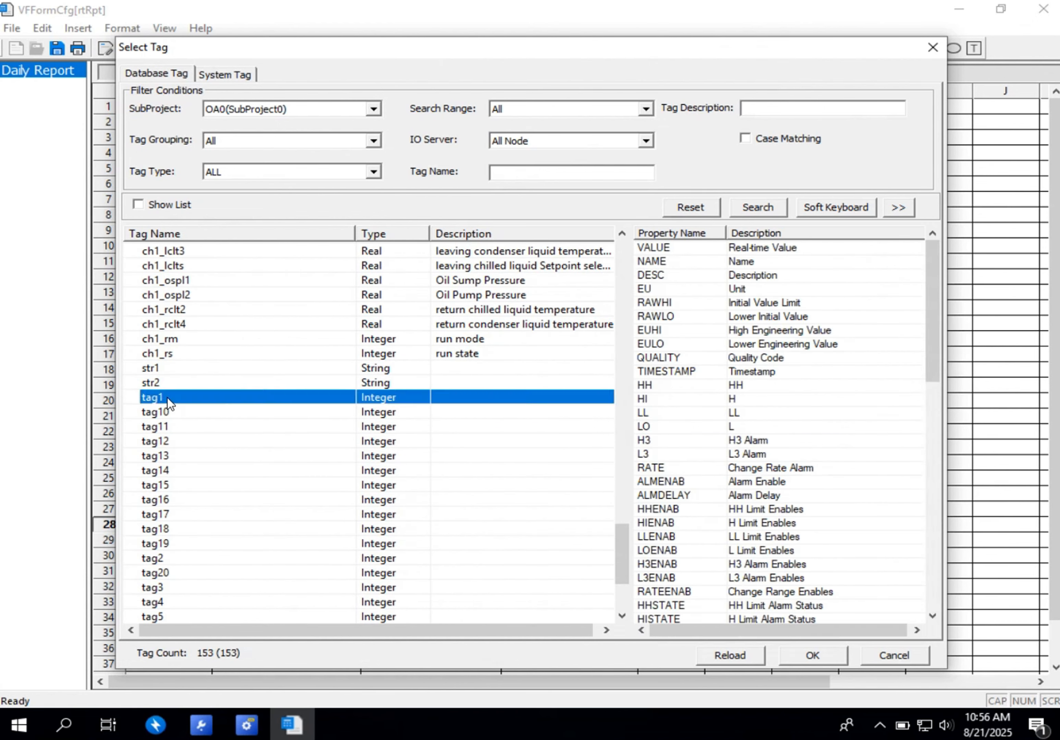
pyautogui.doubleClick(168, 398)
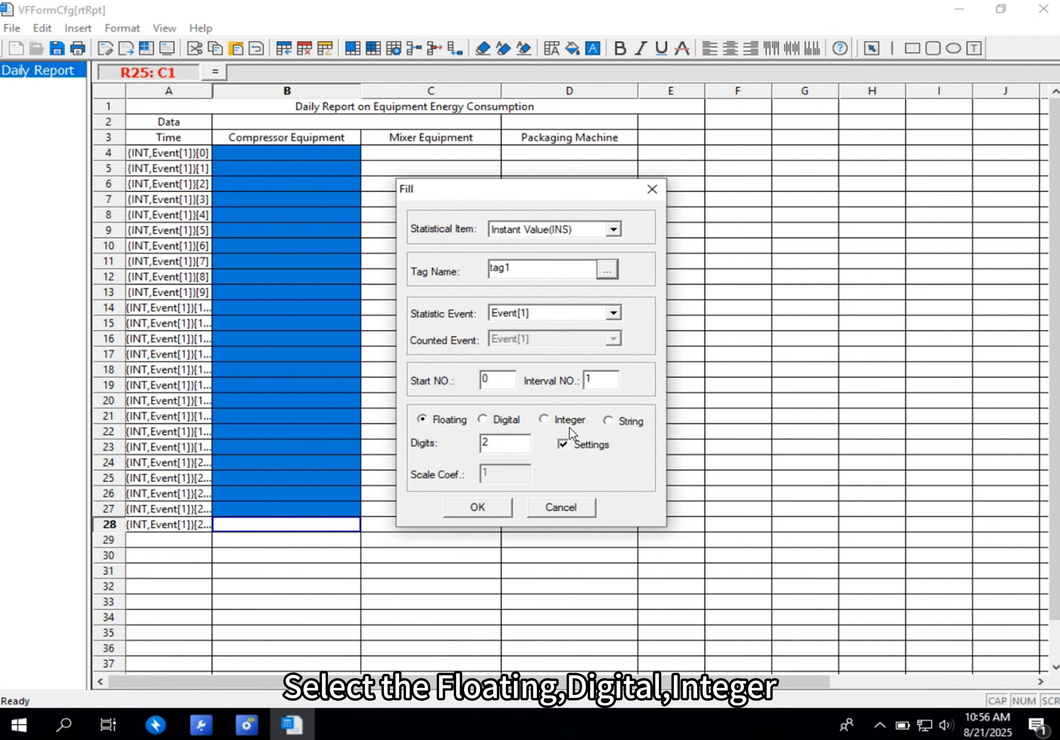
pyautogui.click(544, 419)
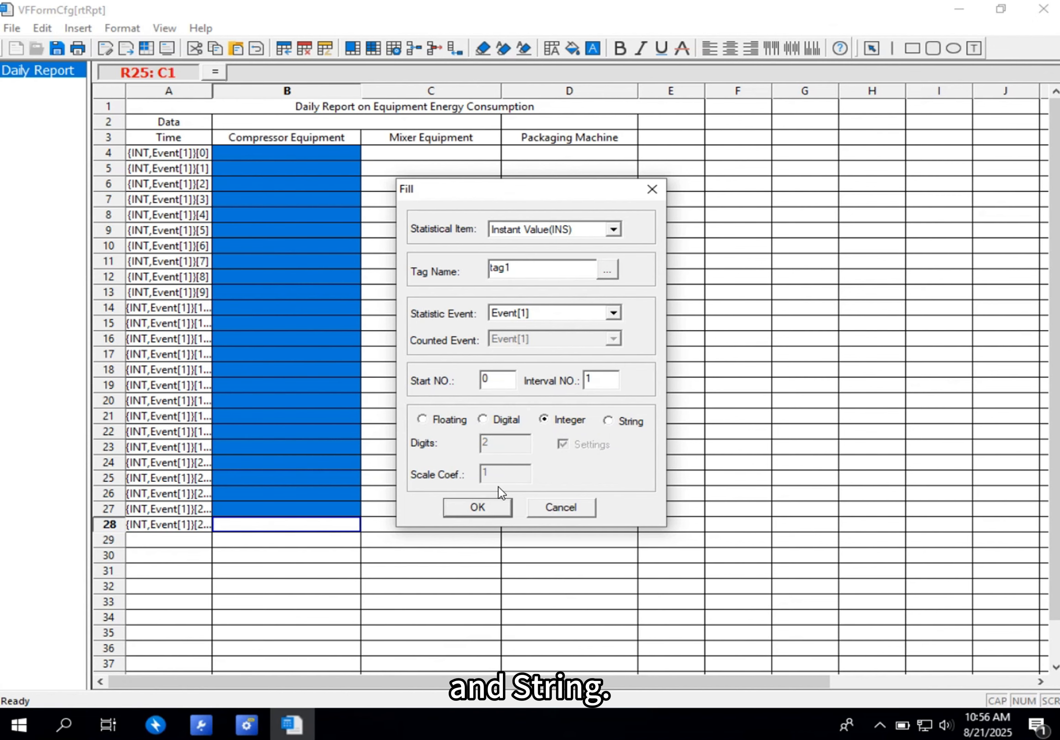
pyautogui.click(478, 508)
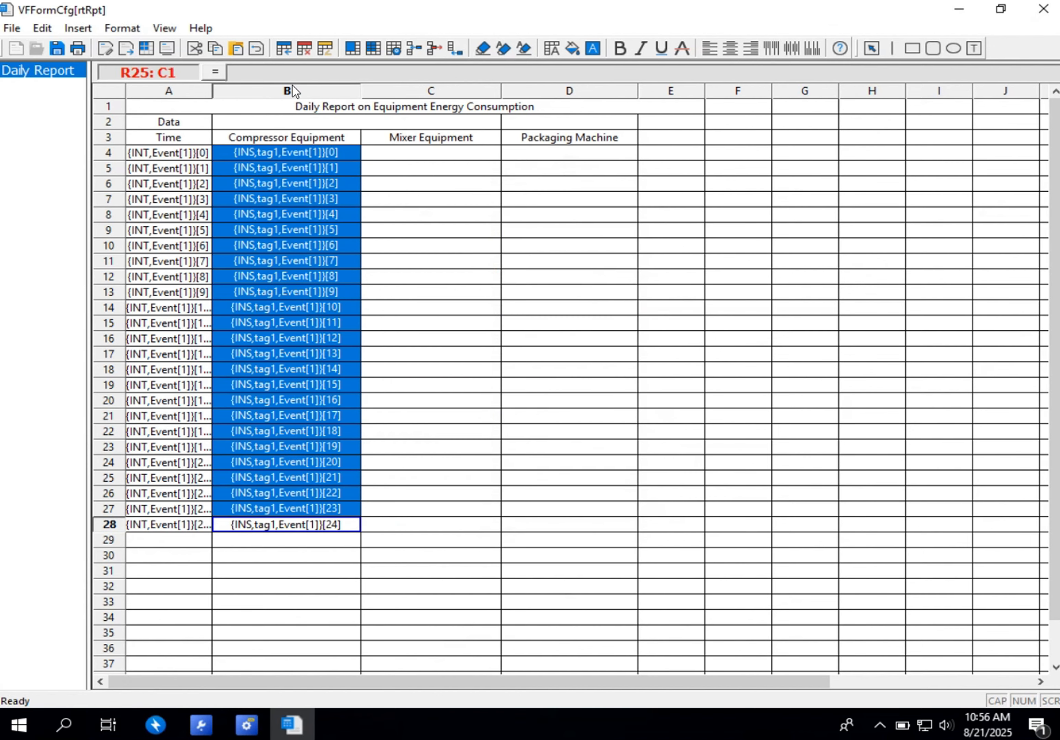
# - Fill cells C4 to C28 under Mixer Equipment with the Instant Value (INS) of tag2 for Event[1] in Integer format
pyautogui.click(417, 156)
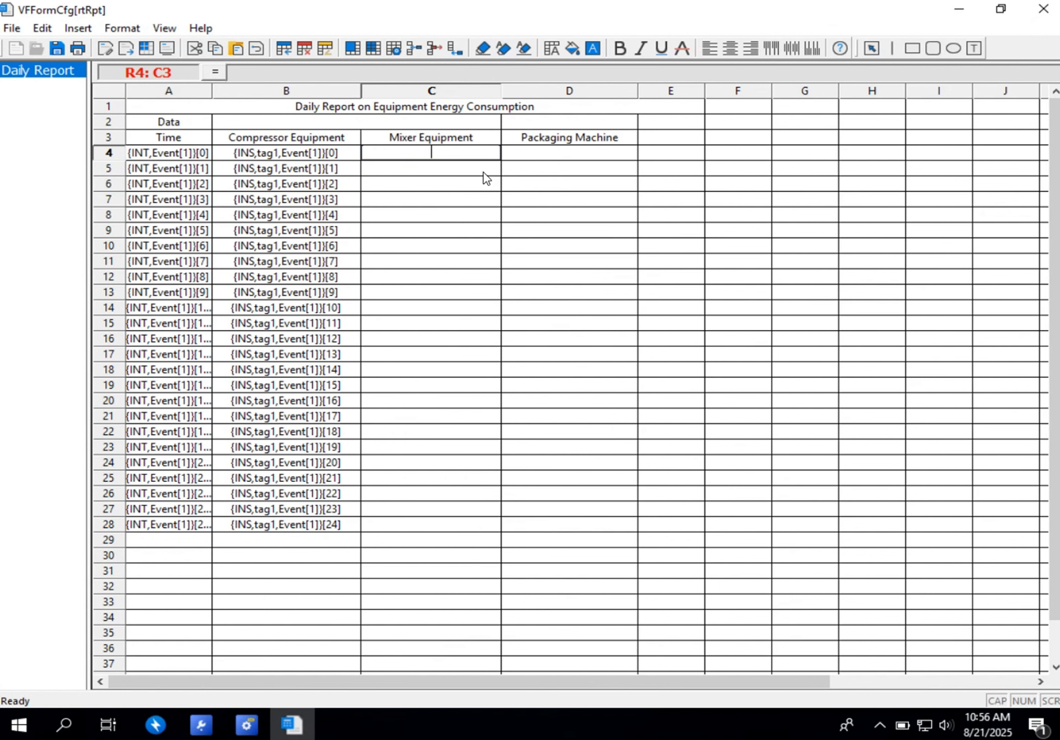
pyautogui.press('Tab')
pyautogui.moveTo(388, 153); pyautogui.dragTo(415, 529)
pyautogui.rightClick(429, 344)
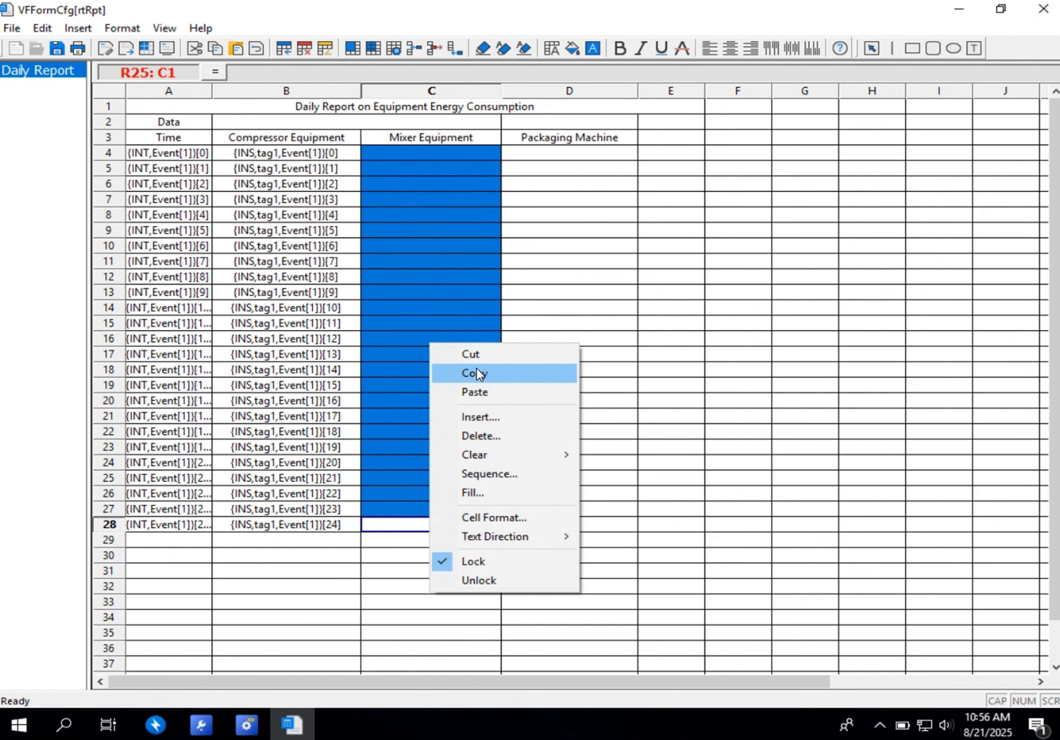
pyautogui.click(477, 493)
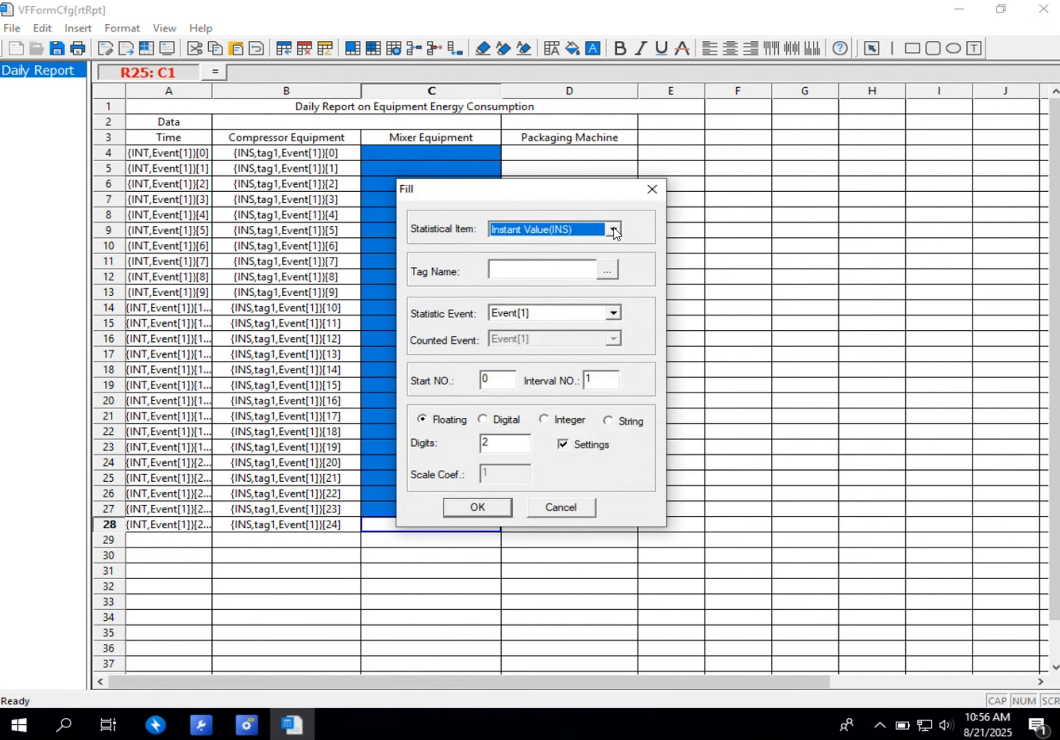
pyautogui.click(606, 271)
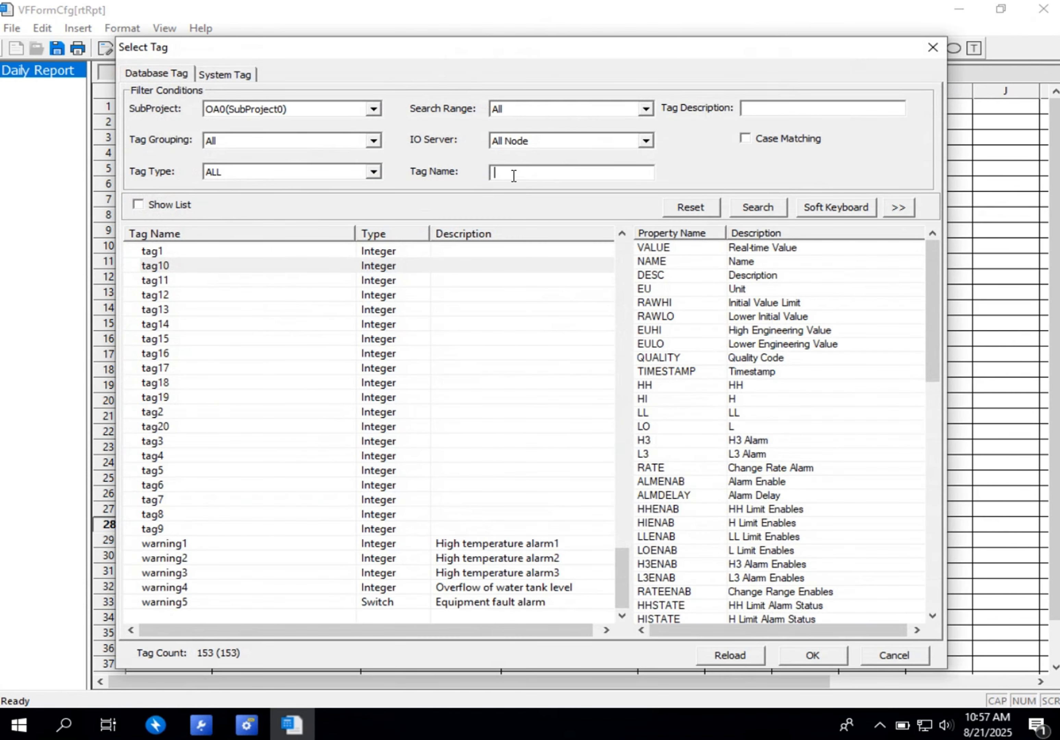
pyautogui.write('tag')
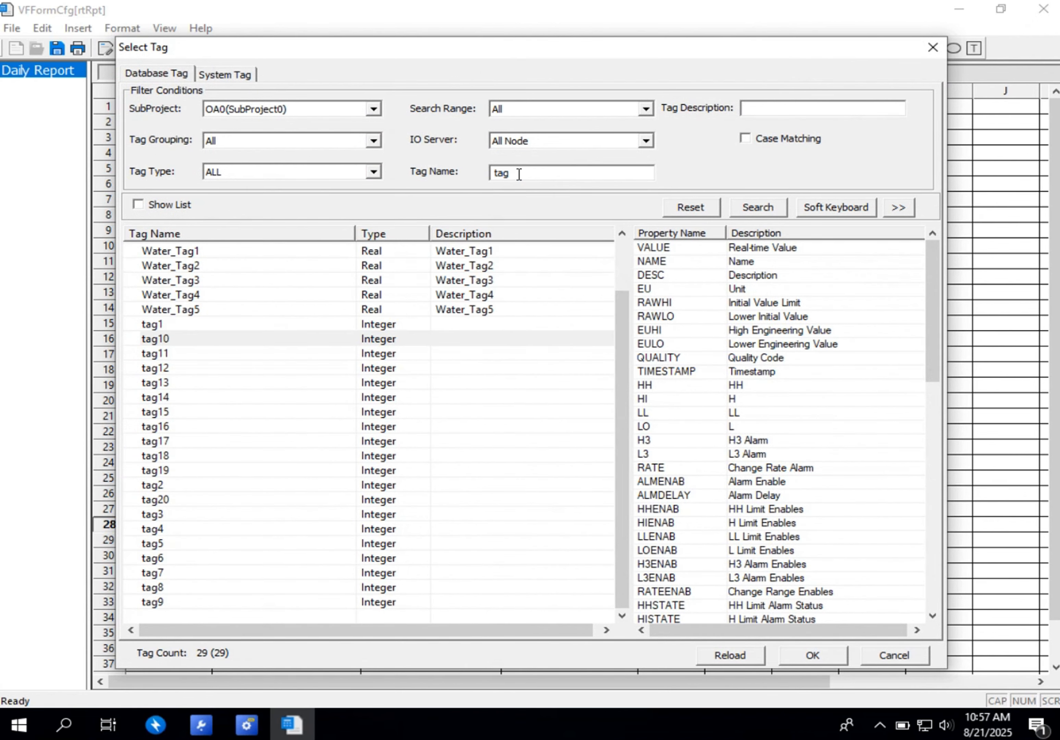
pyautogui.doubleClick(158, 484)
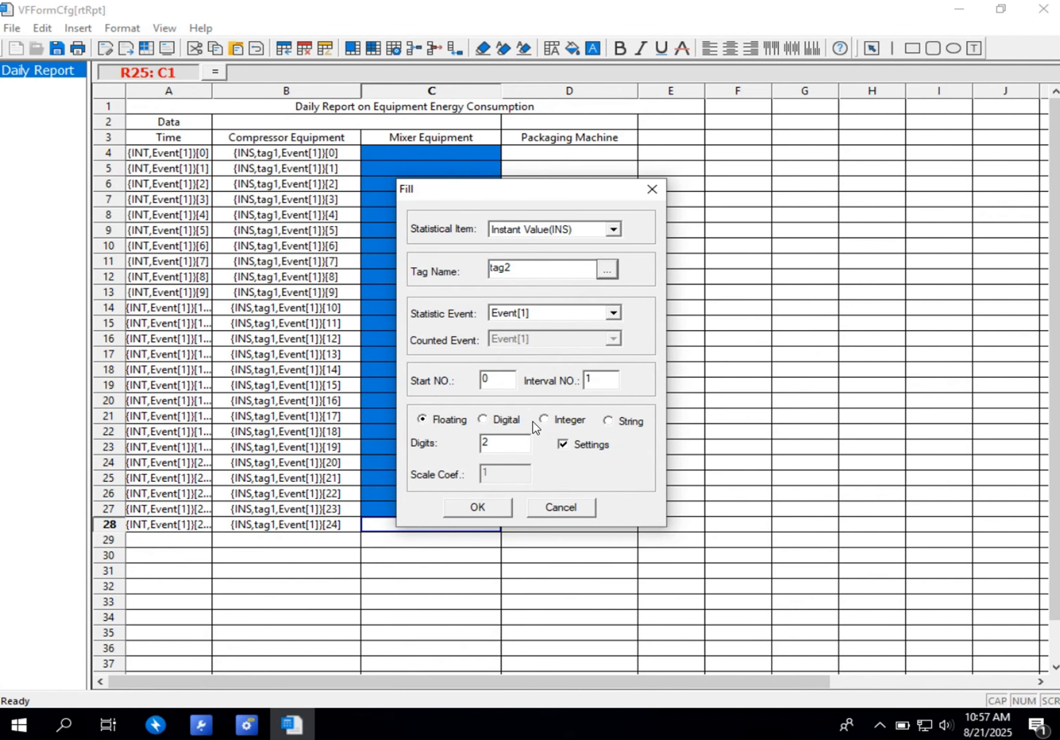
pyautogui.click(543, 420)
pyautogui.click(499, 506)
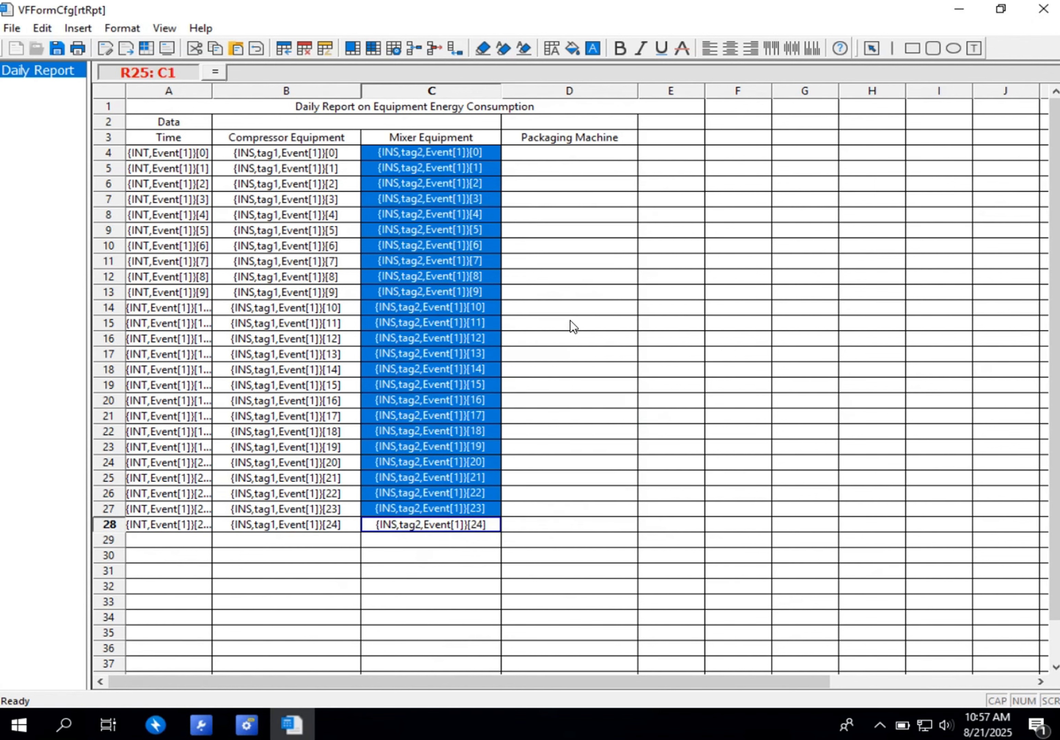
# - Fill cells D4 to D28 under Packaging Machine with the Instant Value (INS) of tag3 for Event[1] in Integer format
pyautogui.moveTo(553, 153); pyautogui.dragTo(562, 525)
pyautogui.rightClick(560, 335)
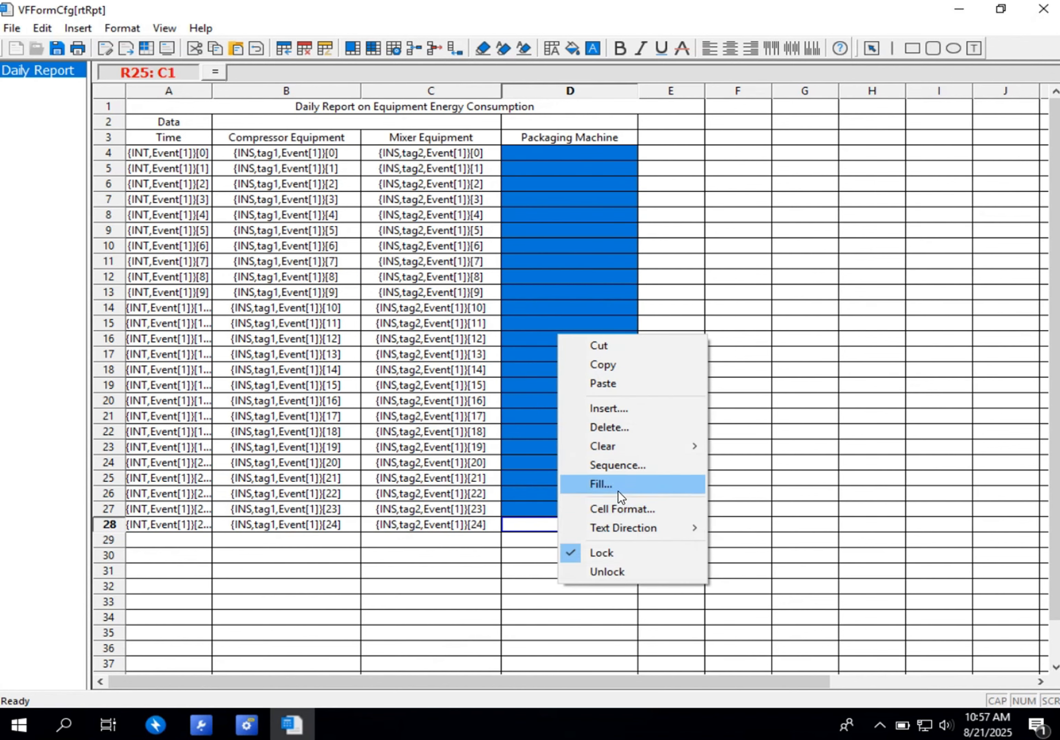
pyautogui.click(601, 484)
pyautogui.click(612, 230)
pyautogui.click(613, 231)
pyautogui.click(607, 269)
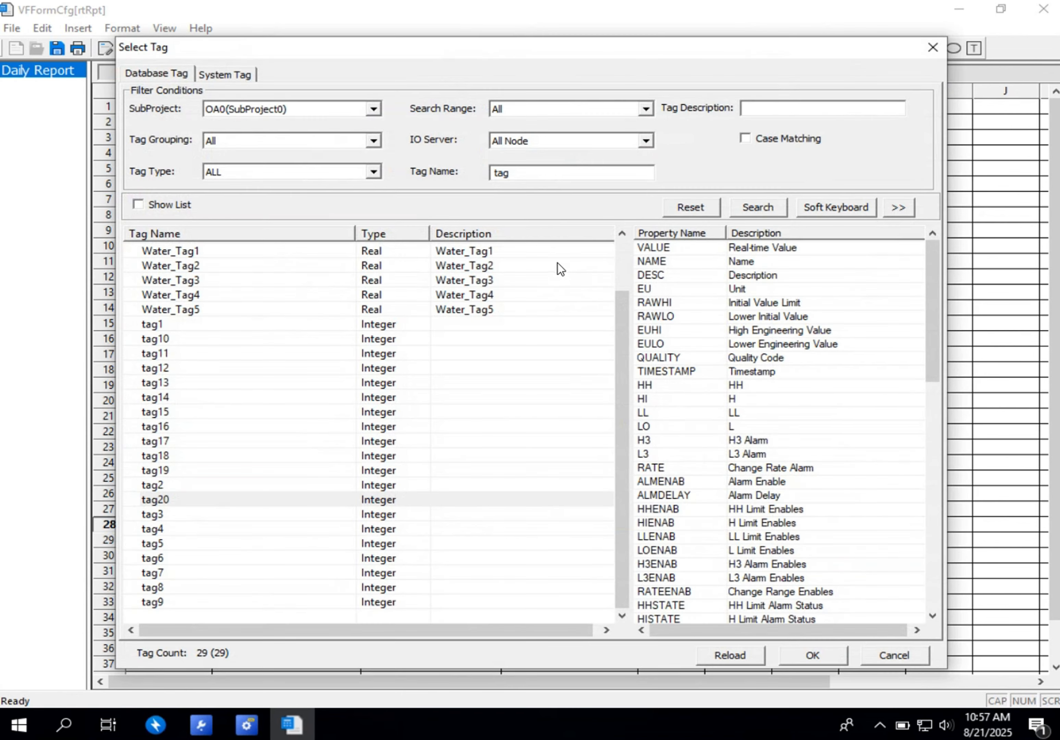
pyautogui.doubleClick(167, 514)
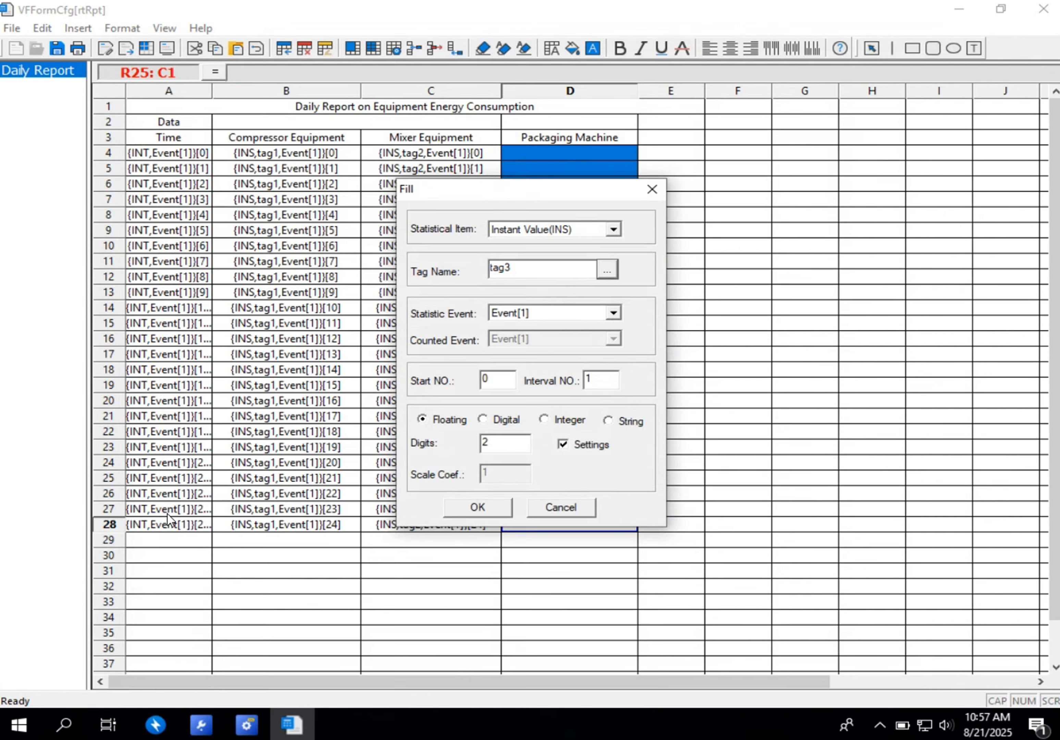
pyautogui.click(543, 420)
pyautogui.click(477, 508)
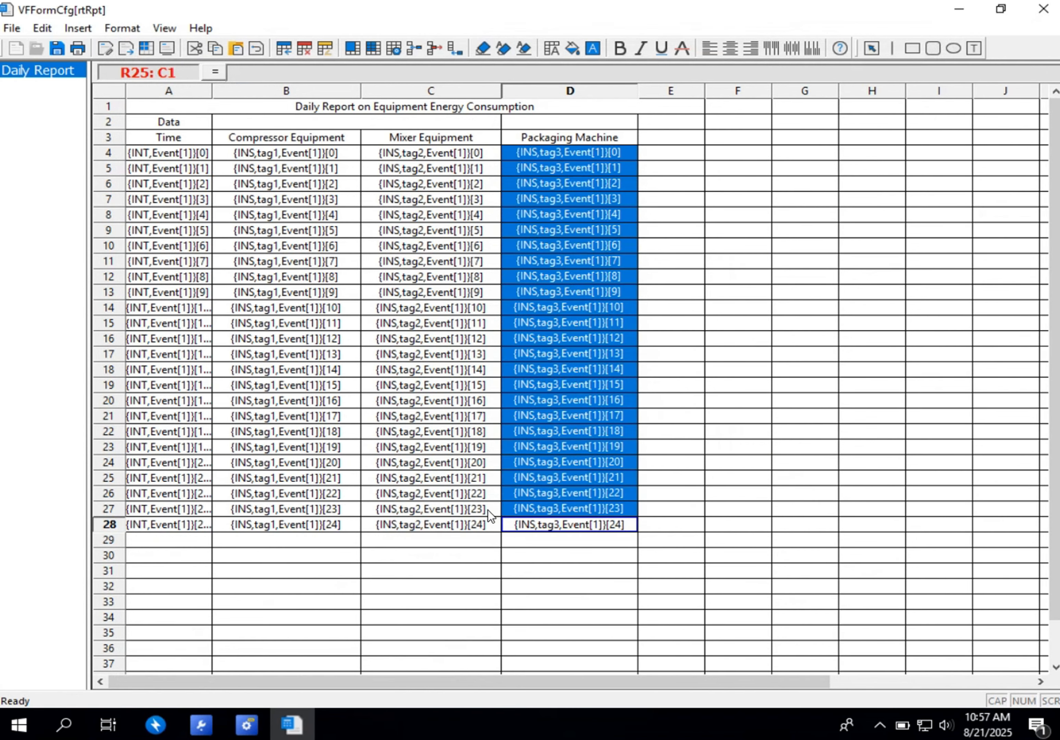
pyautogui.click(805, 415)
# - Fill the merged cell B2 beside Data with the Instant Time (INT) item for Event[1] and save the report
pyautogui.click(248, 120)
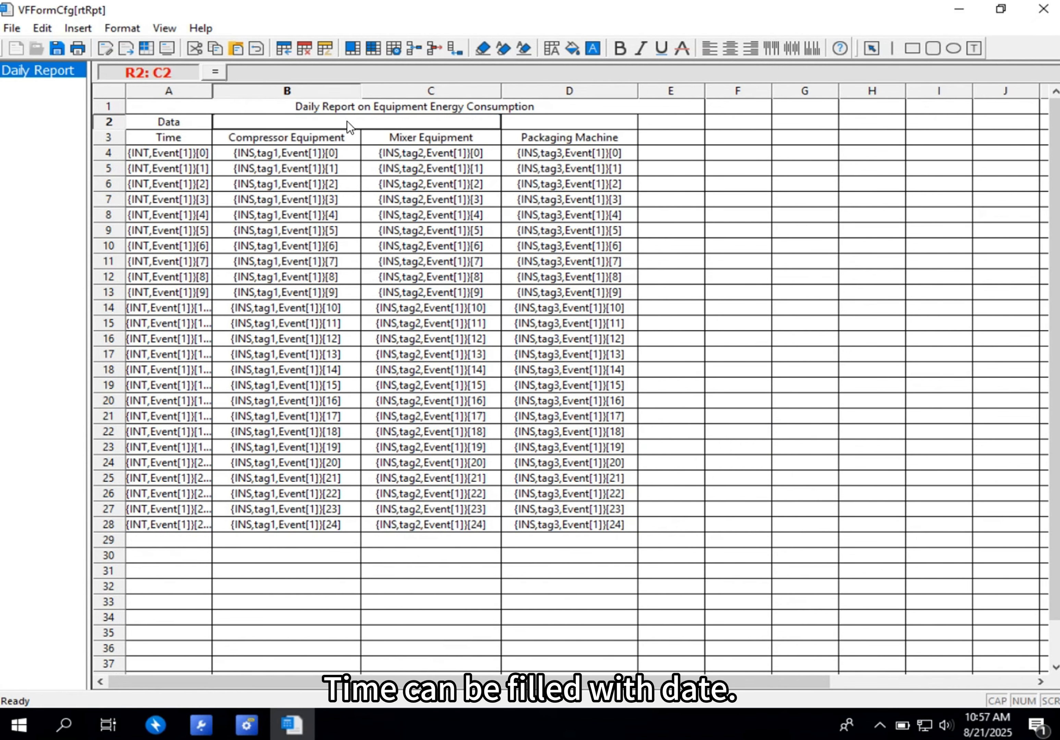
pyautogui.click(663, 126)
pyautogui.click(306, 121)
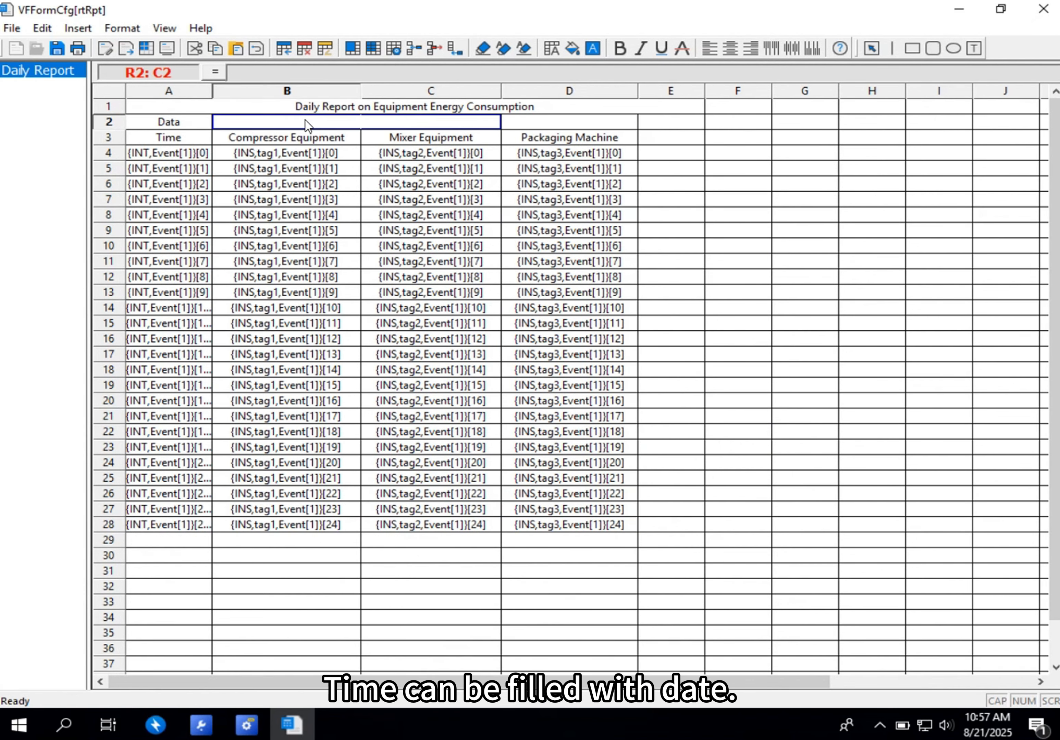
pyautogui.rightClick(305, 123)
pyautogui.click(333, 266)
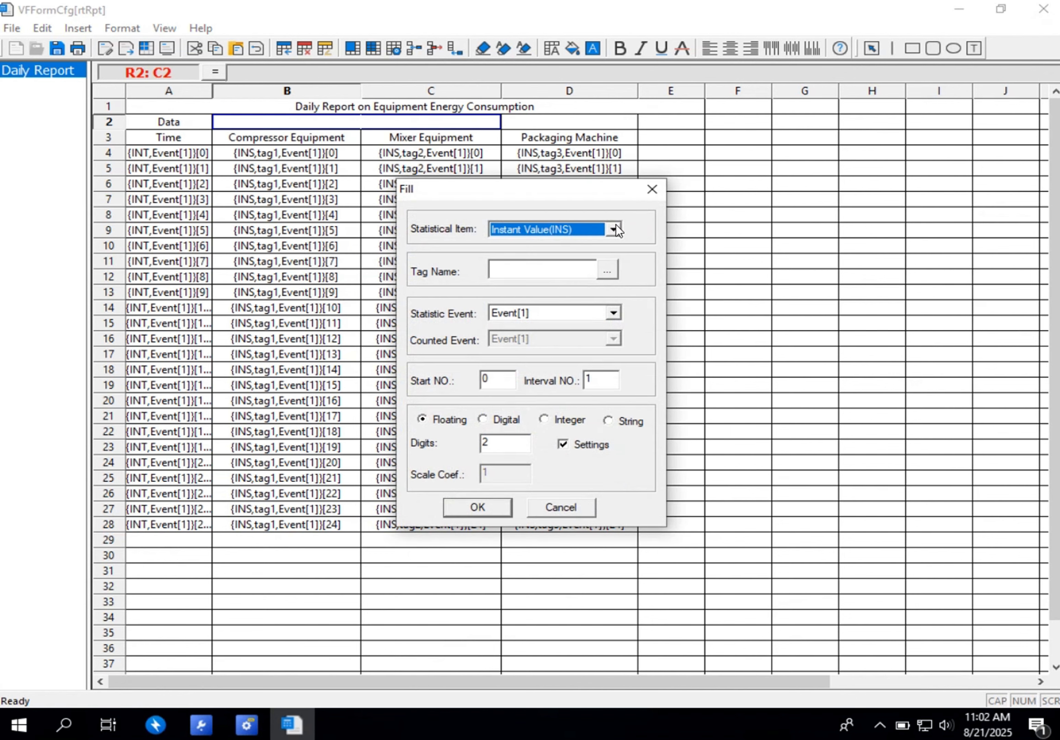
pyautogui.click(616, 225)
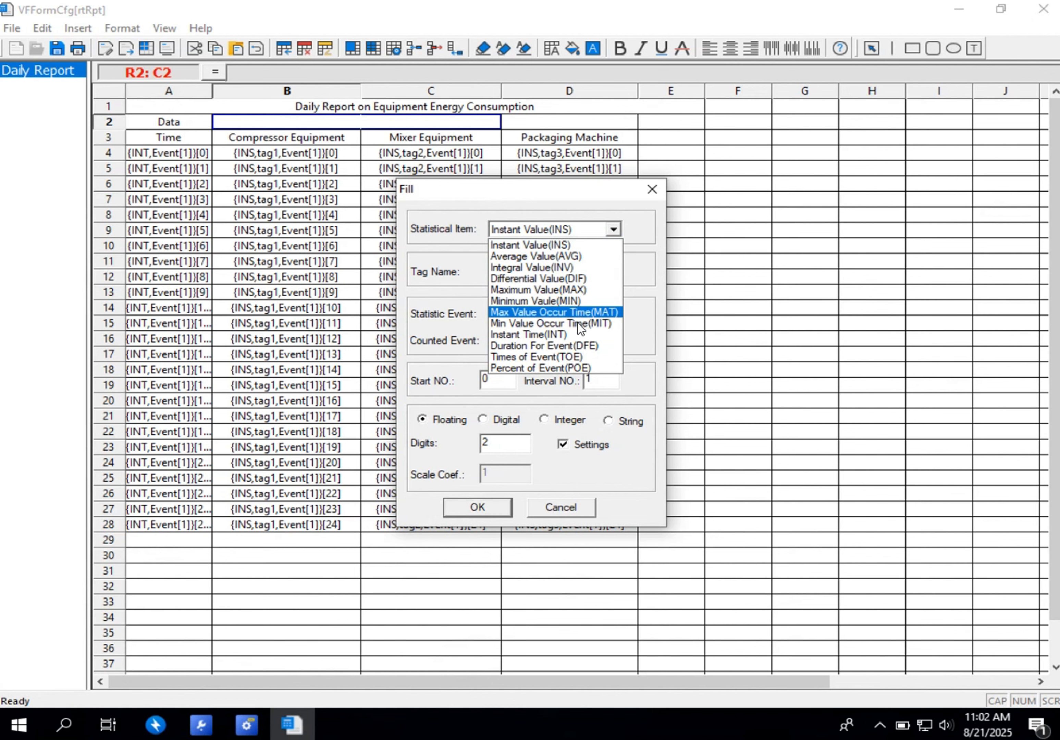
pyautogui.click(519, 335)
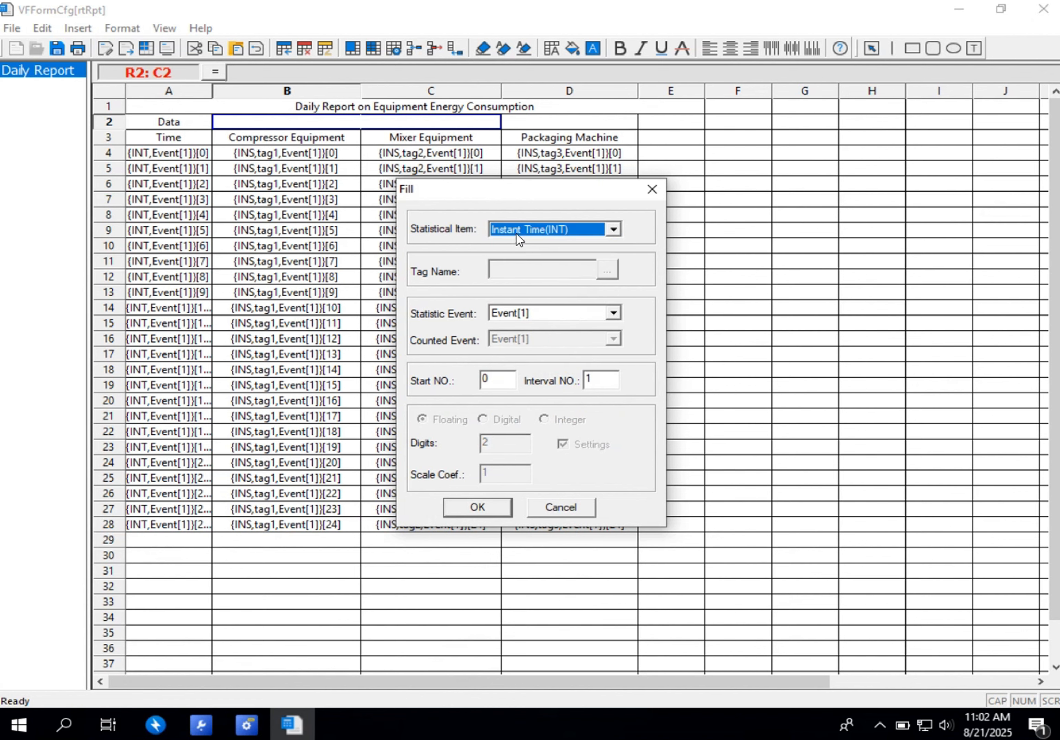
pyautogui.click(484, 508)
pyautogui.click(738, 168)
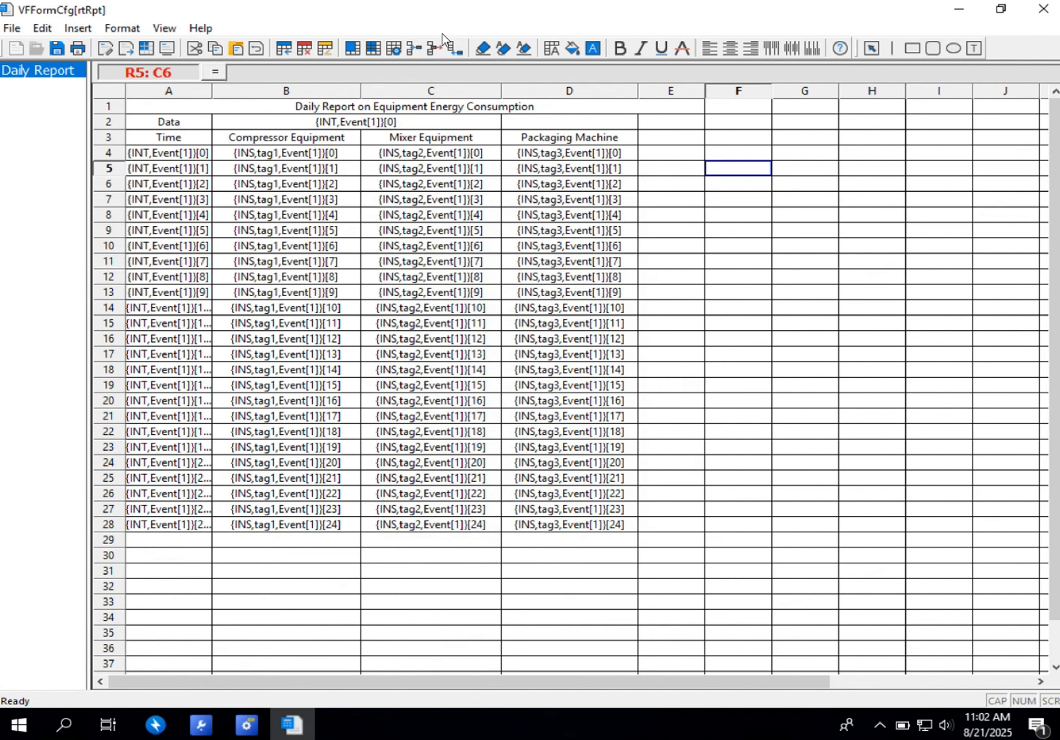
pyautogui.click(57, 48)
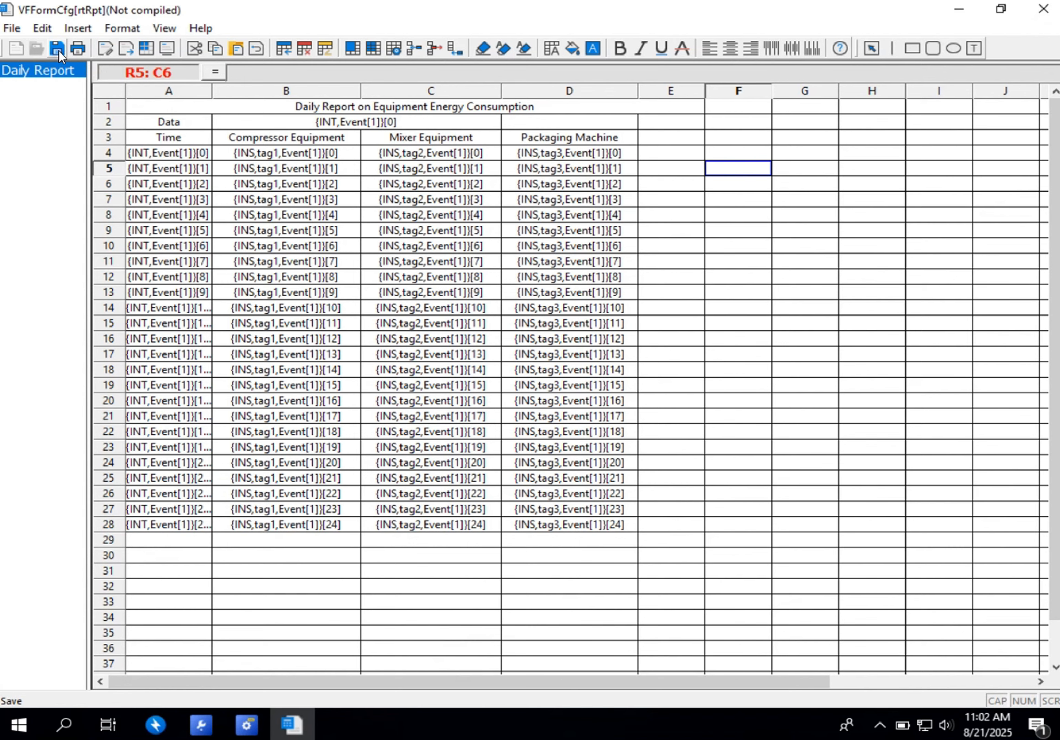
# - Set the output event of the Daily Report to Event[1]---Daily in the output settings
pyautogui.click(11, 28)
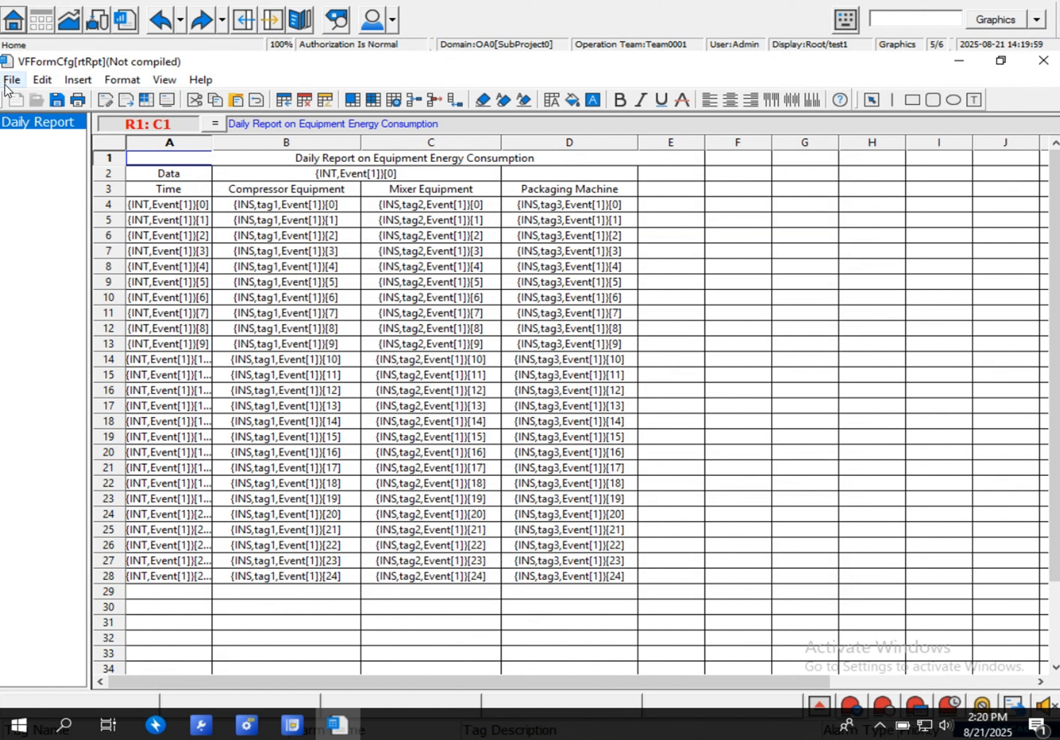
pyautogui.click(8, 81)
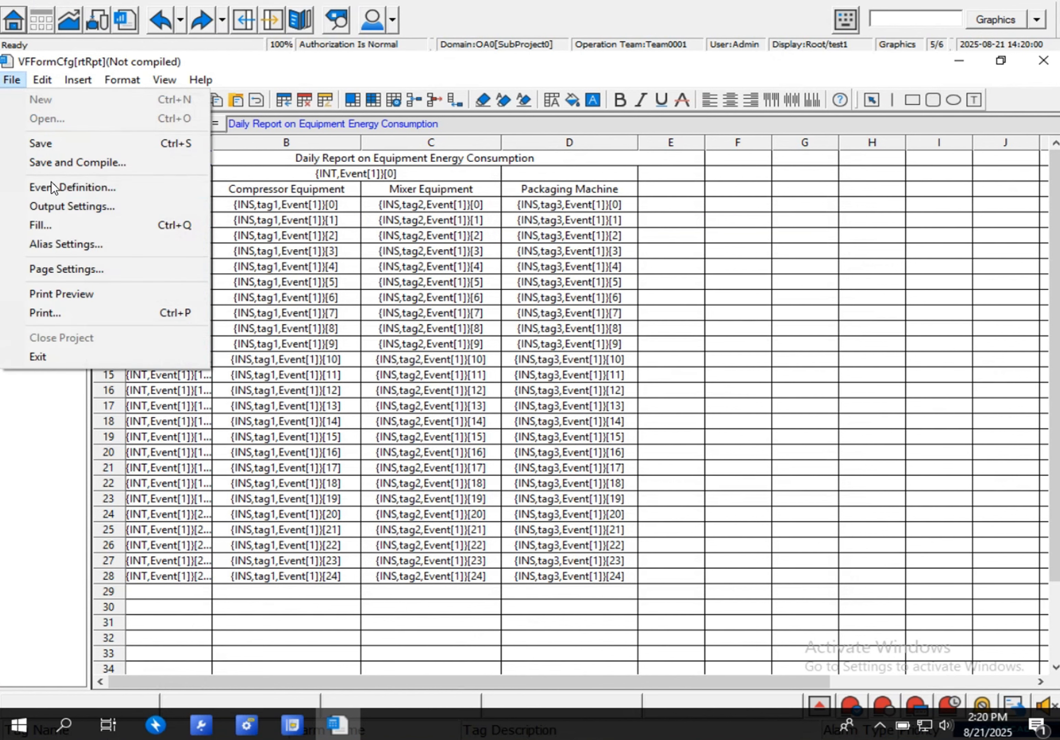
pyautogui.click(50, 207)
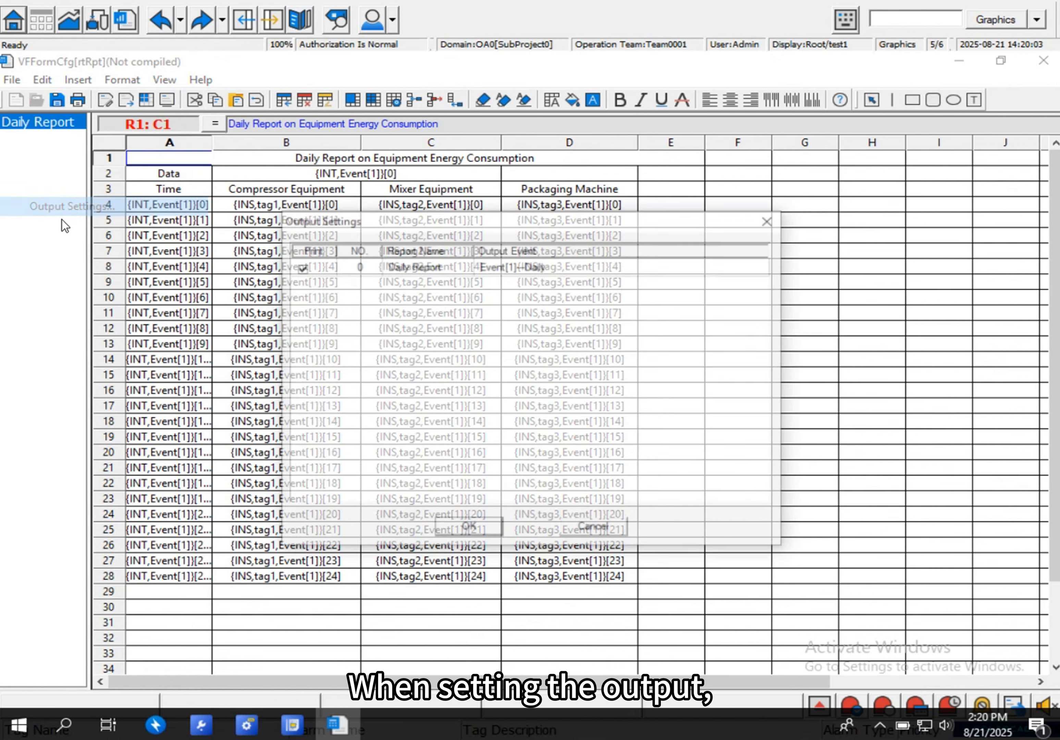
pyautogui.click(513, 268)
pyautogui.click(571, 272)
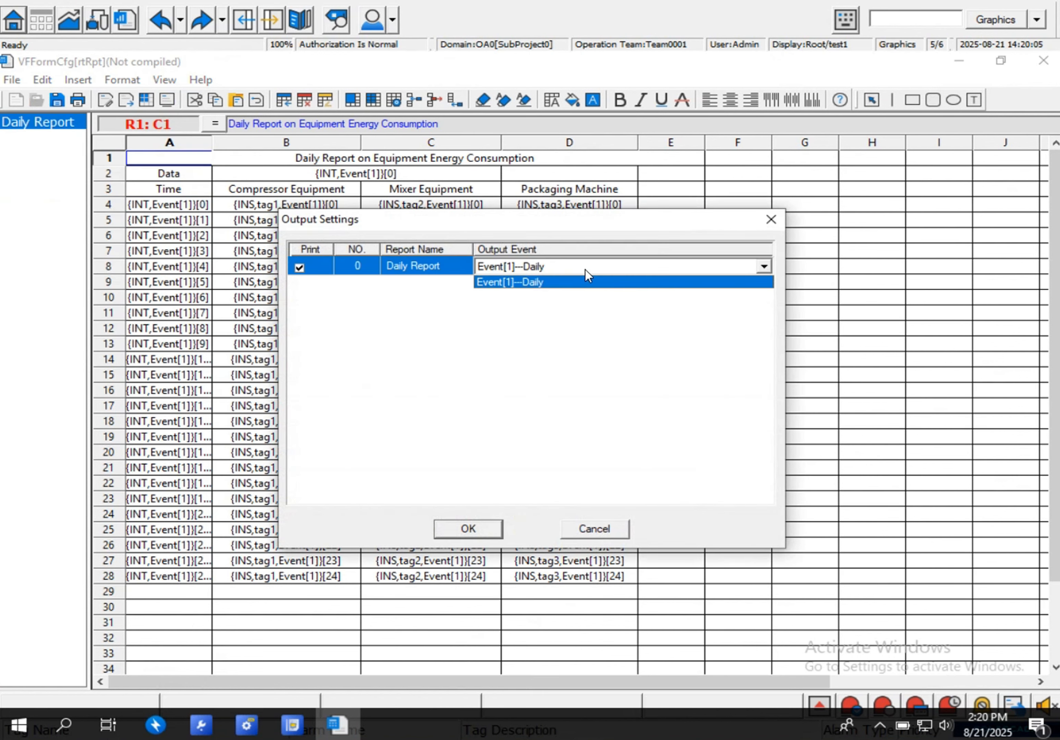
pyautogui.click(567, 286)
pyautogui.click(567, 271)
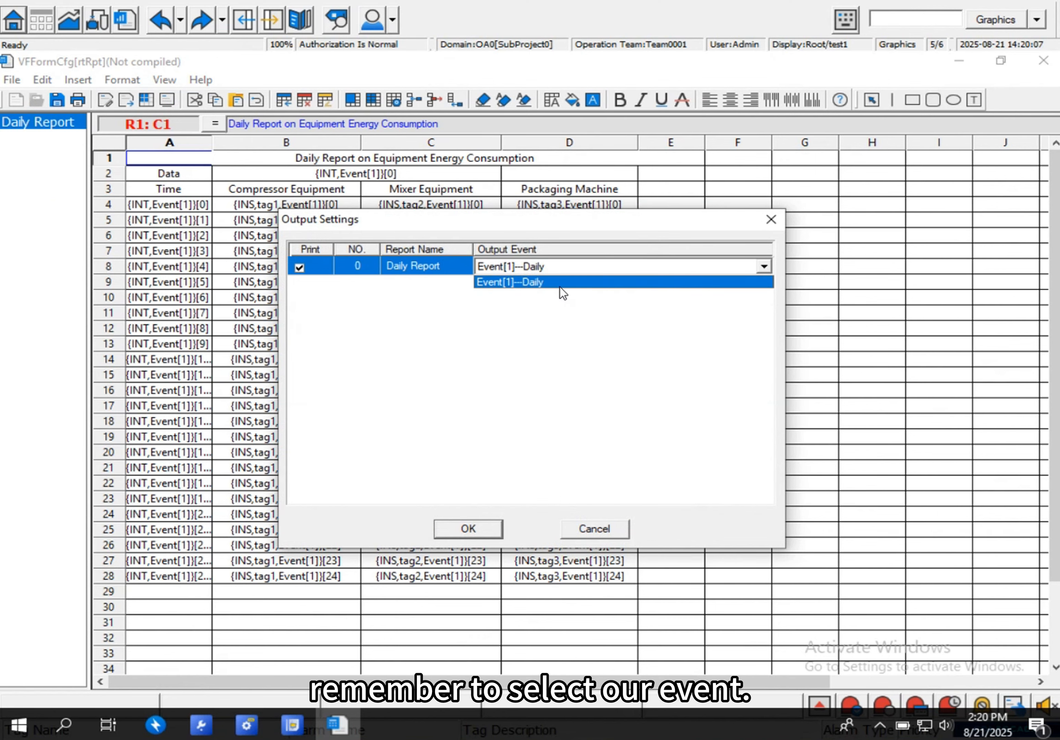
pyautogui.click(559, 286)
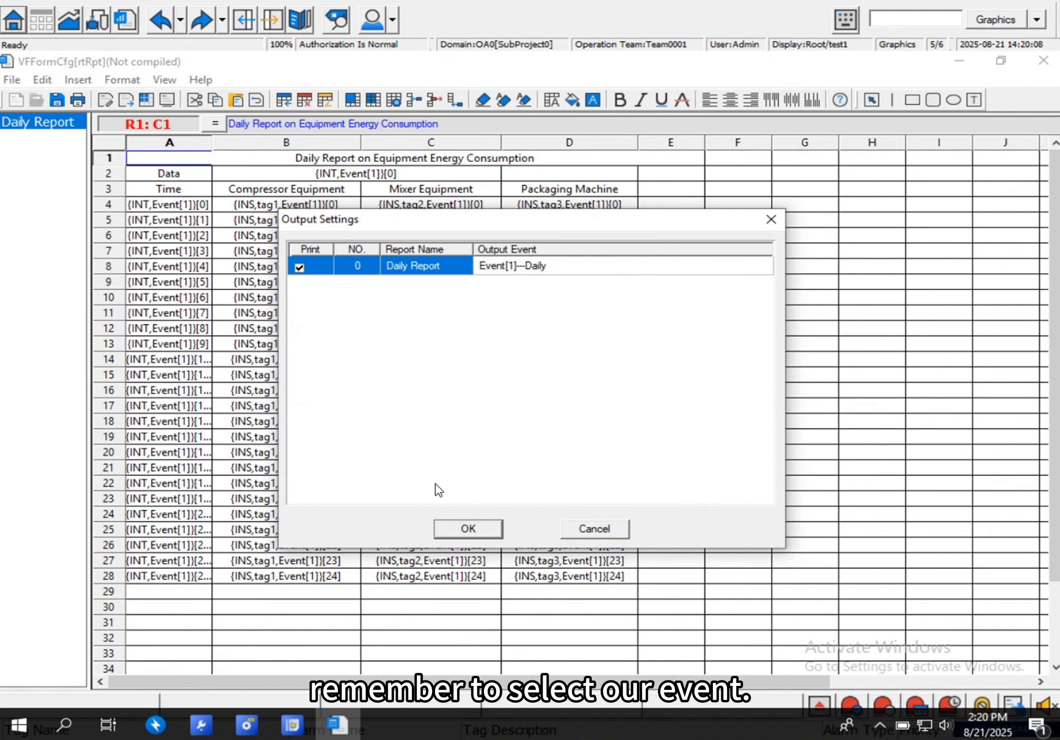
pyautogui.click(485, 524)
# - Save and compile the report, and close the report editor
pyautogui.click(11, 79)
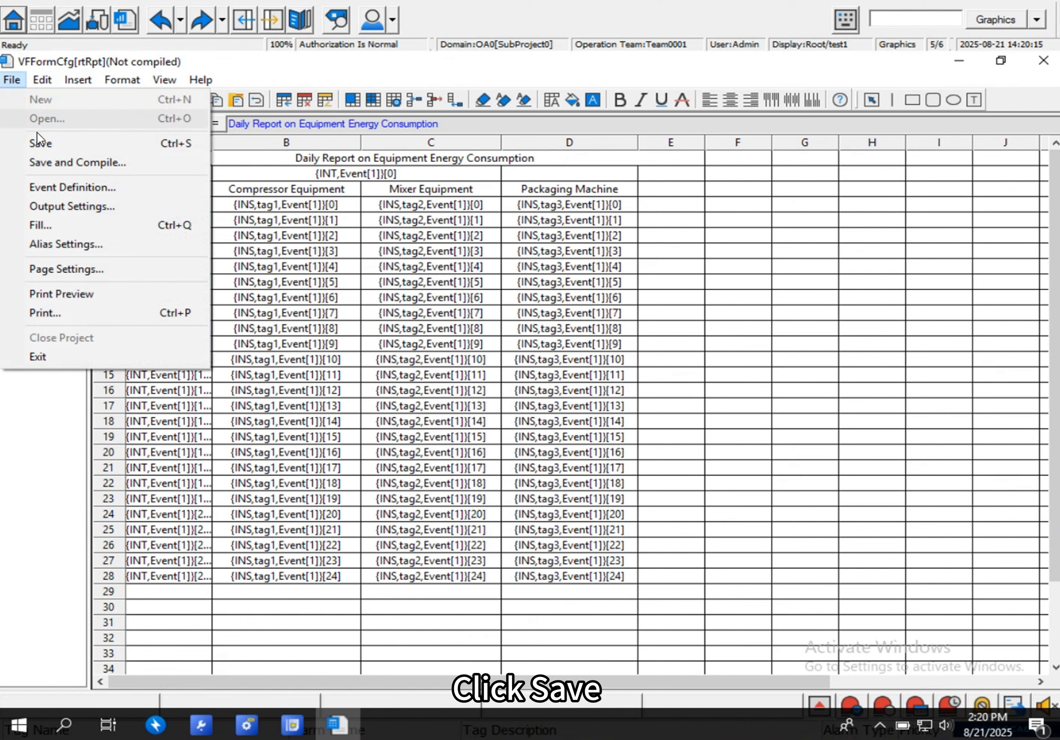
pyautogui.click(51, 160)
pyautogui.click(510, 413)
pyautogui.click(514, 573)
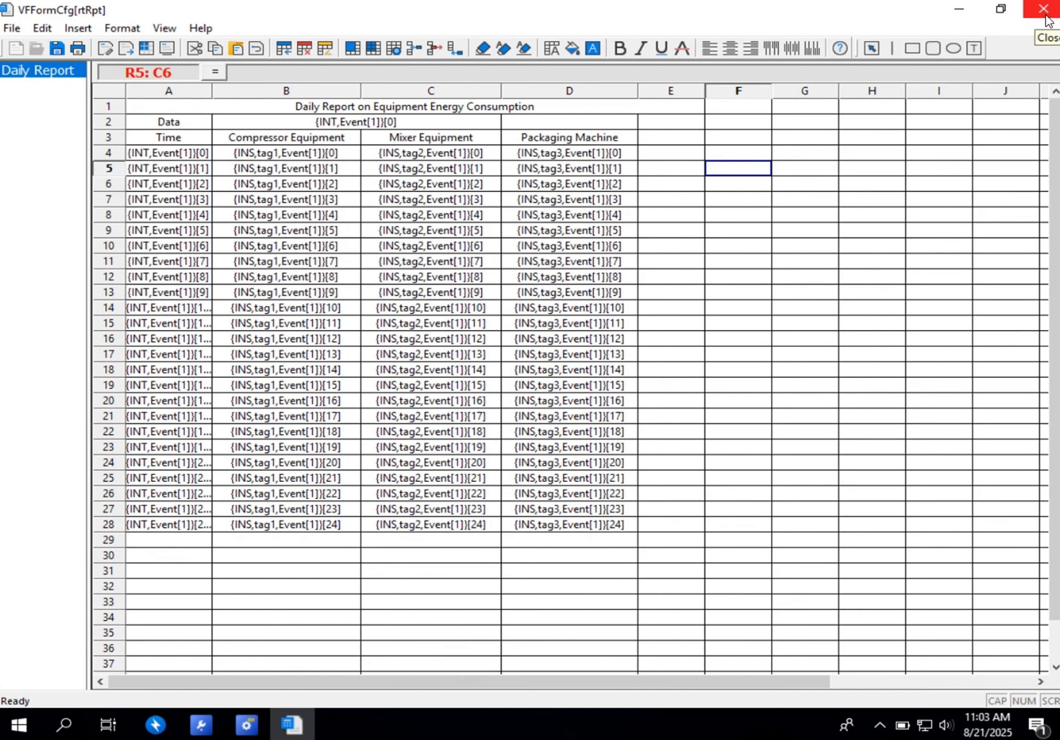
pyautogui.click(1044, 10)
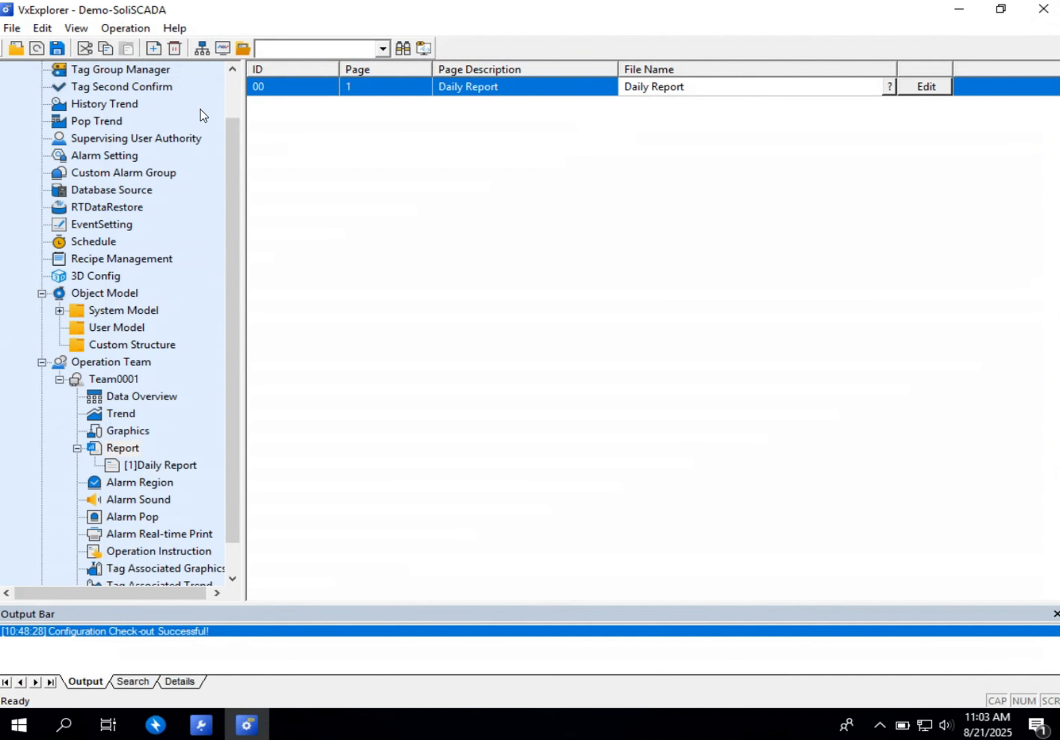
# - Save the project configuration and publish SubProject0 online
pyautogui.click(56, 49)
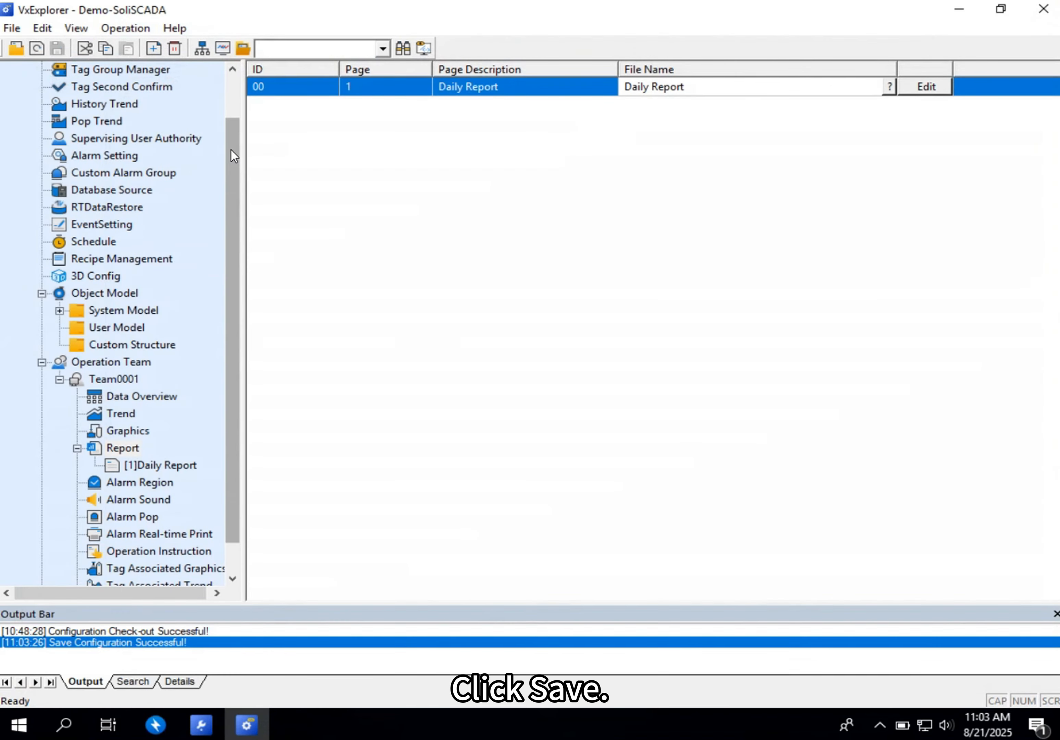
pyautogui.click(205, 42)
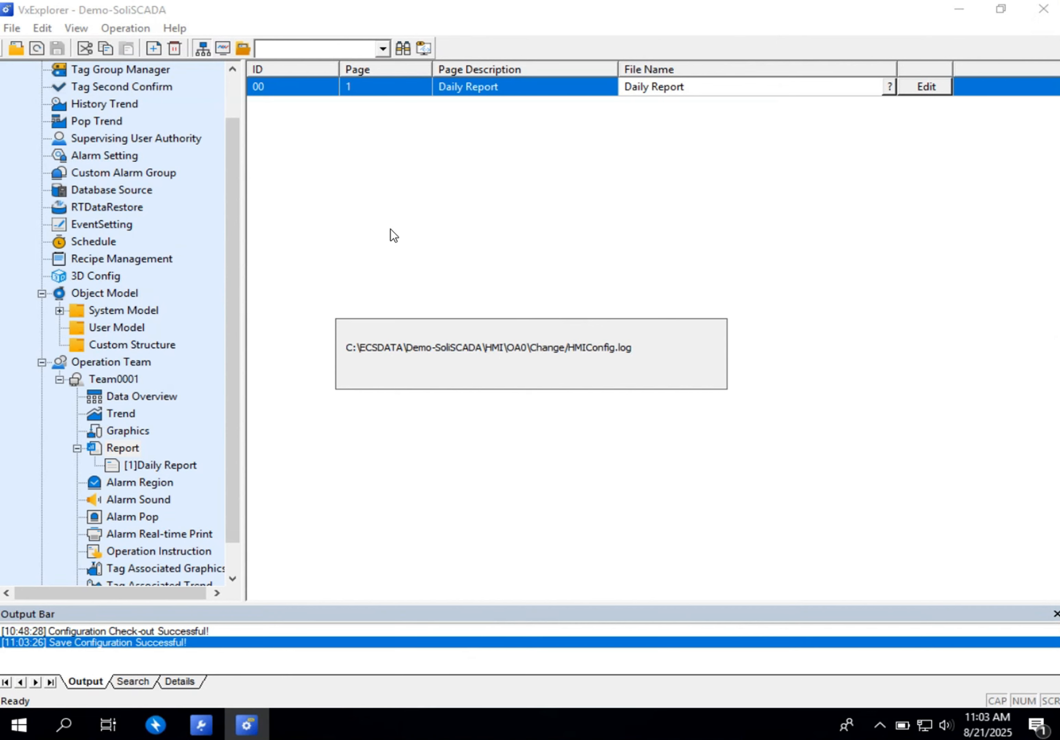
pyautogui.click(341, 555)
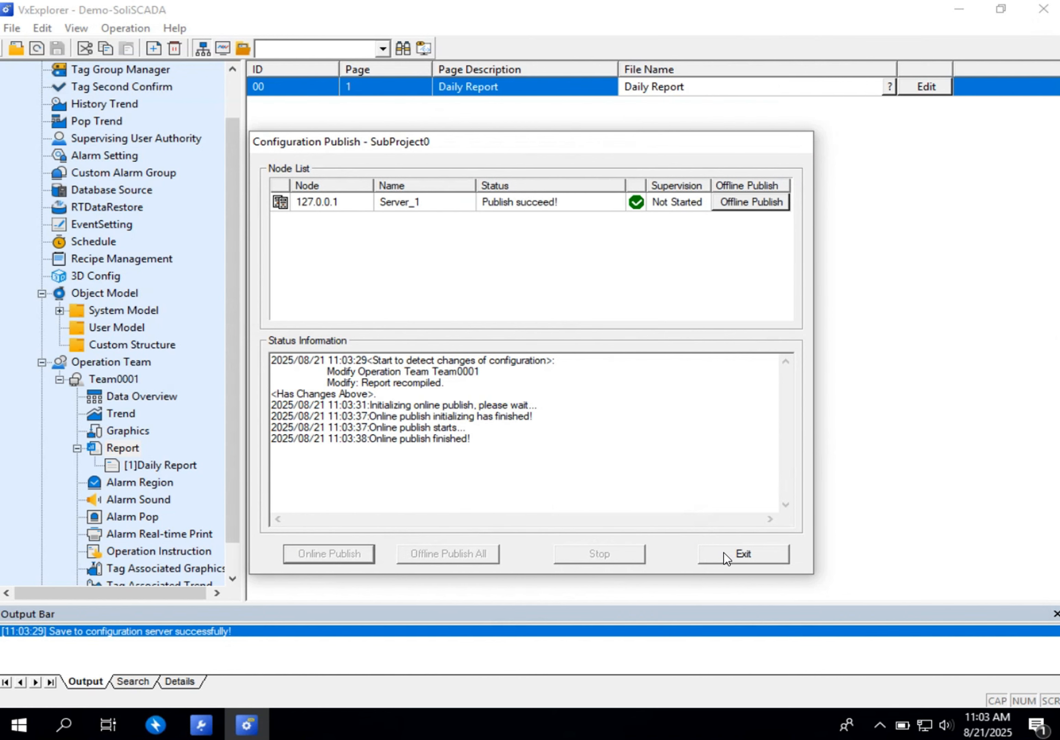
pyautogui.click(724, 553)
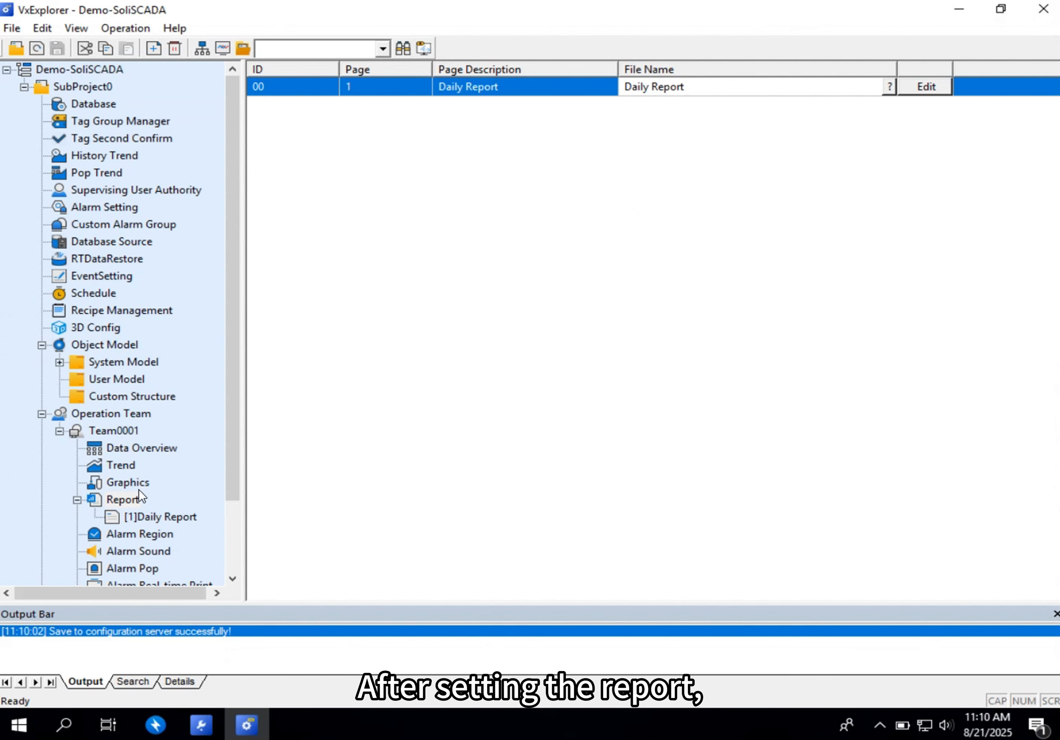
# - Open the test1 graphics page of Team0001 in the VFDraw editor
pyautogui.scroll(-1, 141, 490)
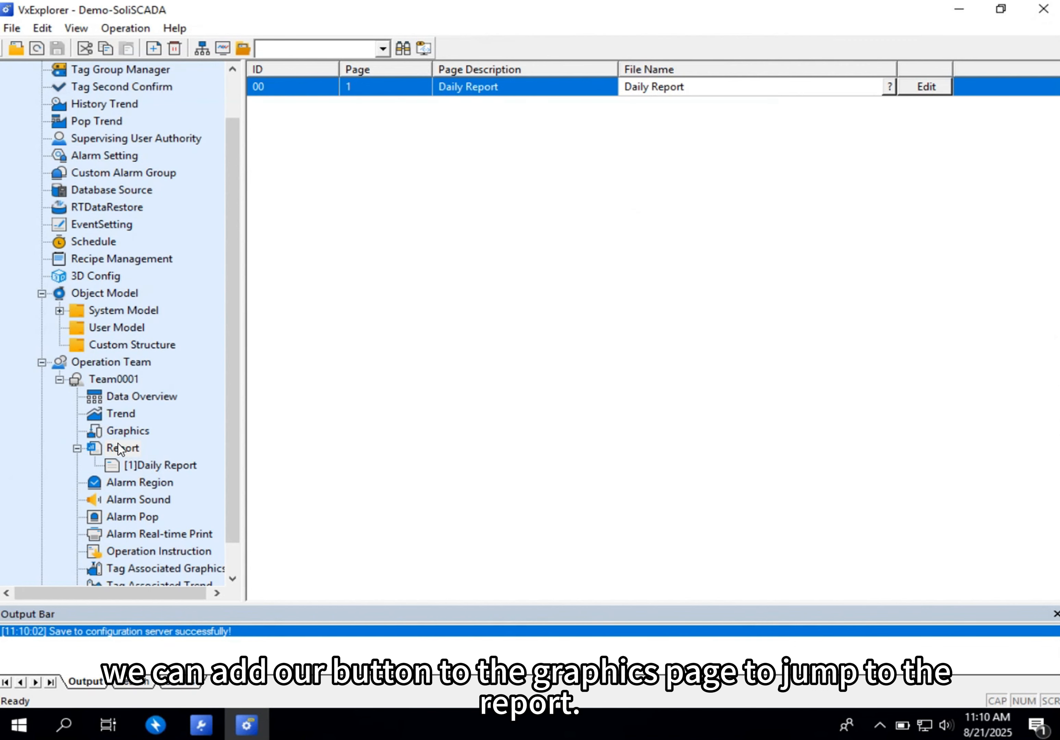
pyautogui.rightClick(121, 432)
pyautogui.click(369, 432)
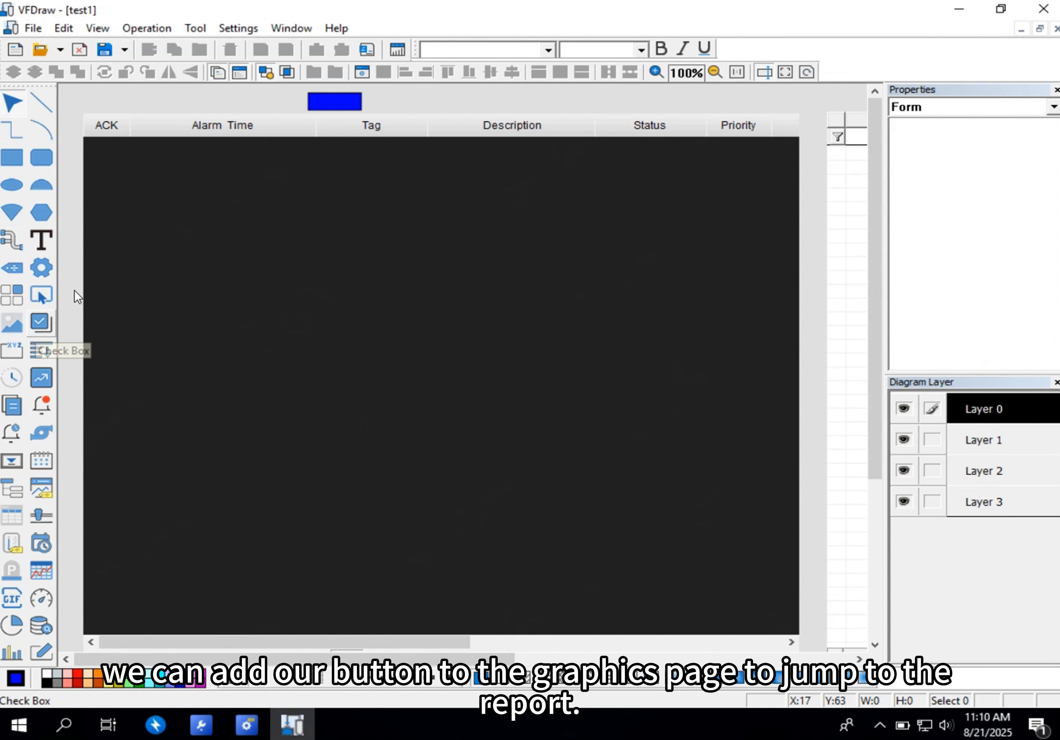
# - Shrink the alarm table on the test1 page and draw a button about 256 by 96 in the freed space above it
pyautogui.click(567, 125)
pyautogui.moveTo(803, 110); pyautogui.dragTo(717, 372)
pyautogui.click(465, 243)
pyautogui.click(42, 297)
pyautogui.moveTo(114, 172); pyautogui.dragTo(360, 263)
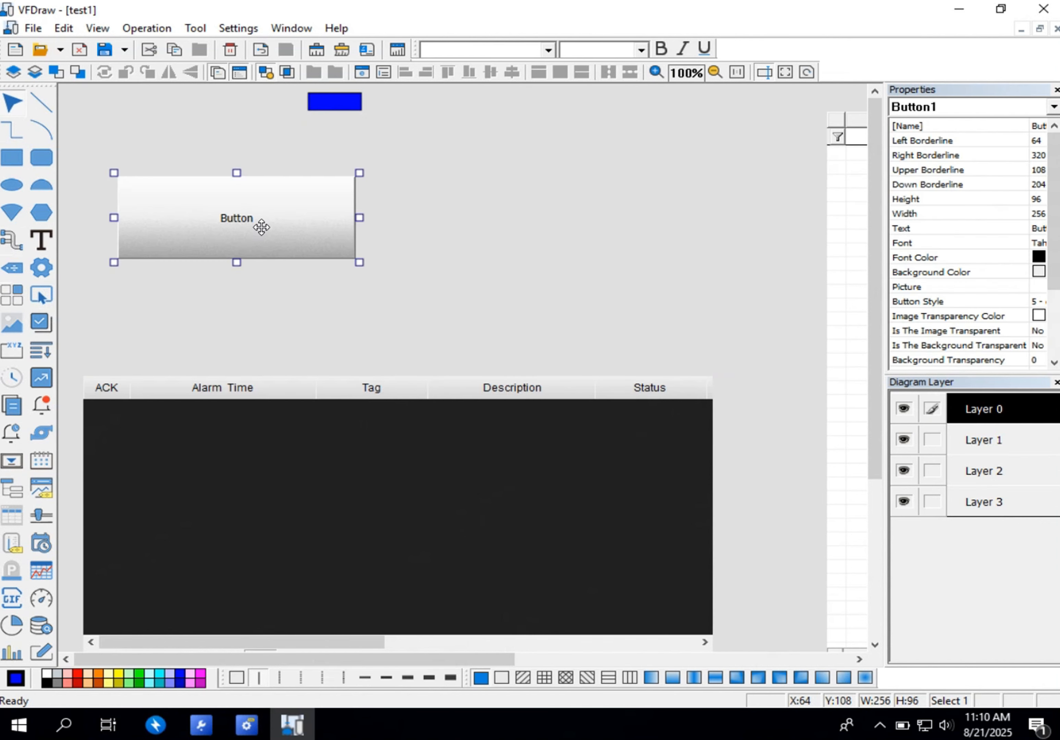
# - Set the new button's dynamic action on the test1 page to Open Report
pyautogui.rightClick(260, 228)
pyautogui.click(289, 234)
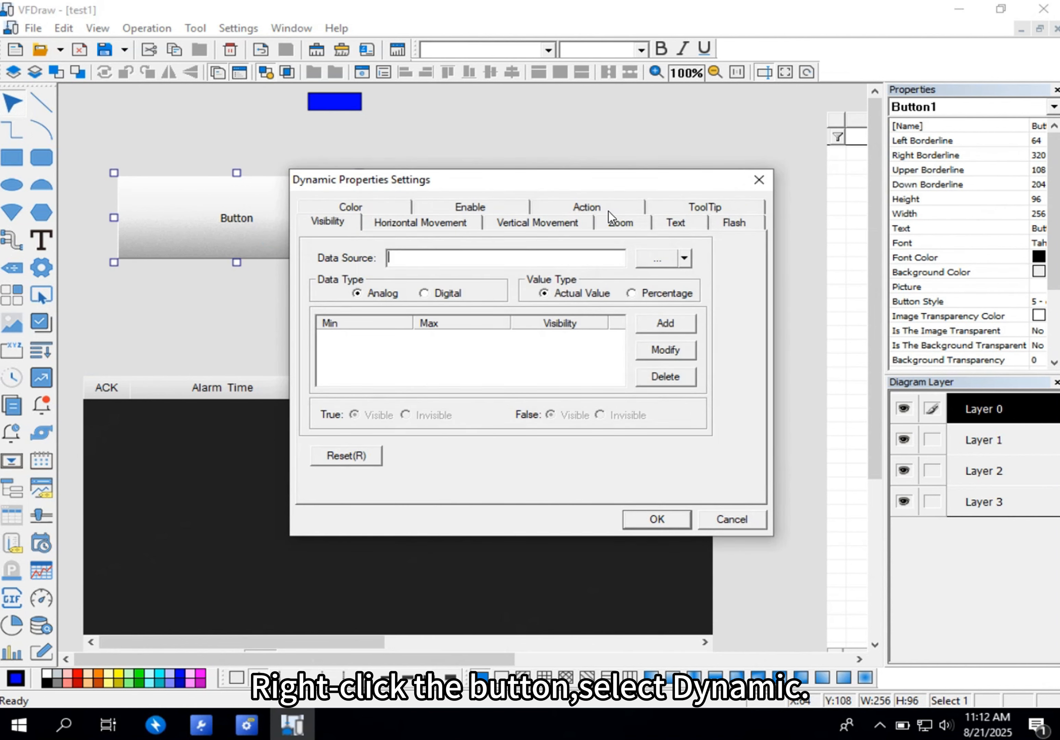
pyautogui.click(609, 211)
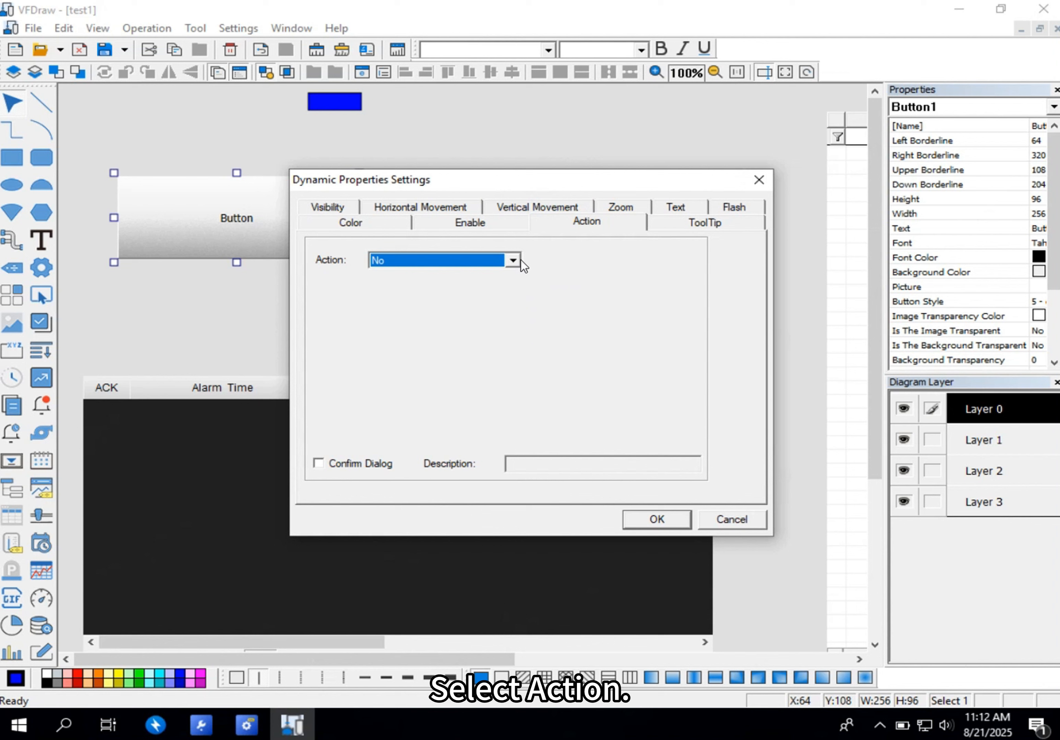
pyautogui.click(521, 260)
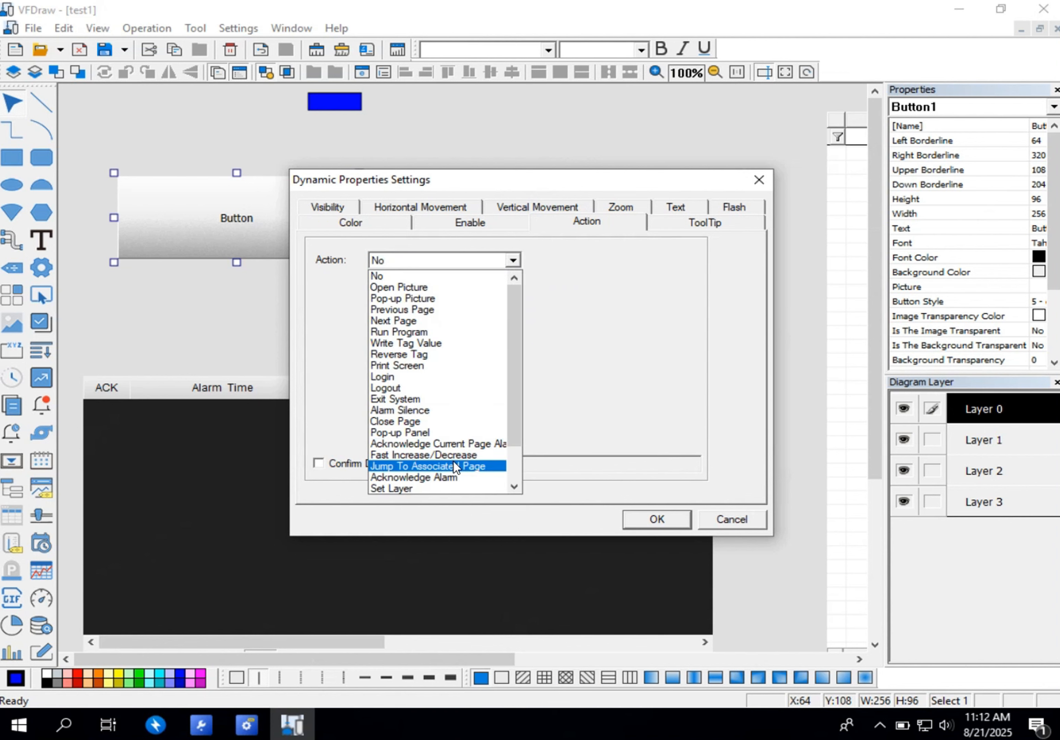
pyautogui.scroll(-2, 463, 384)
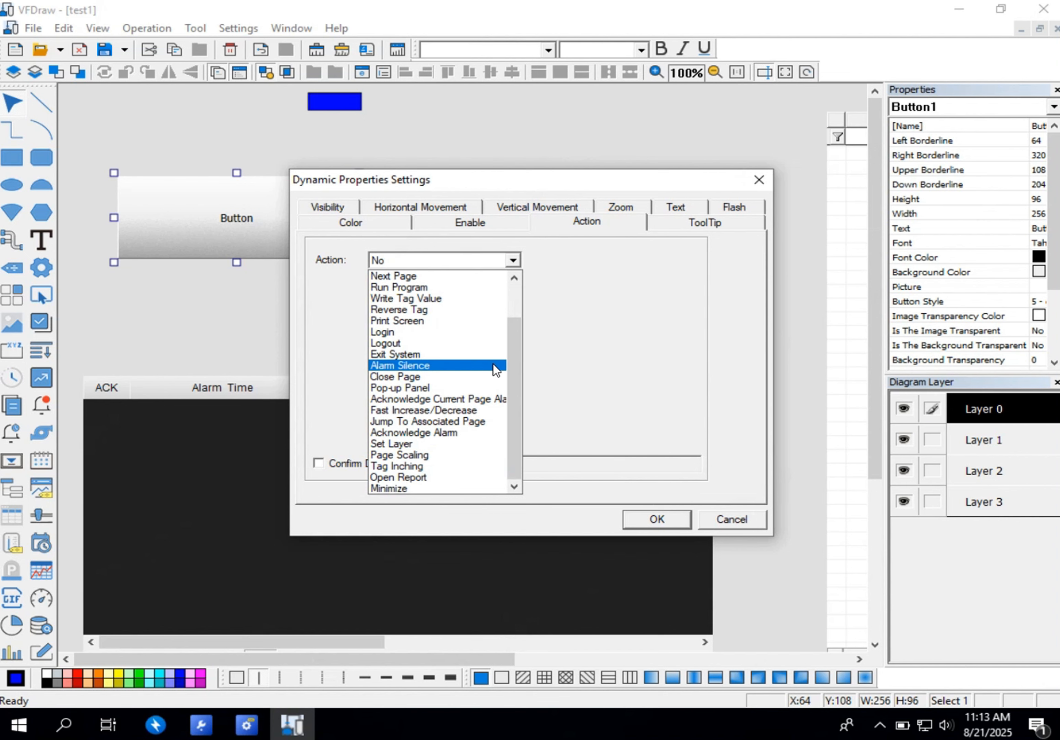
pyautogui.click(398, 478)
pyautogui.click(654, 519)
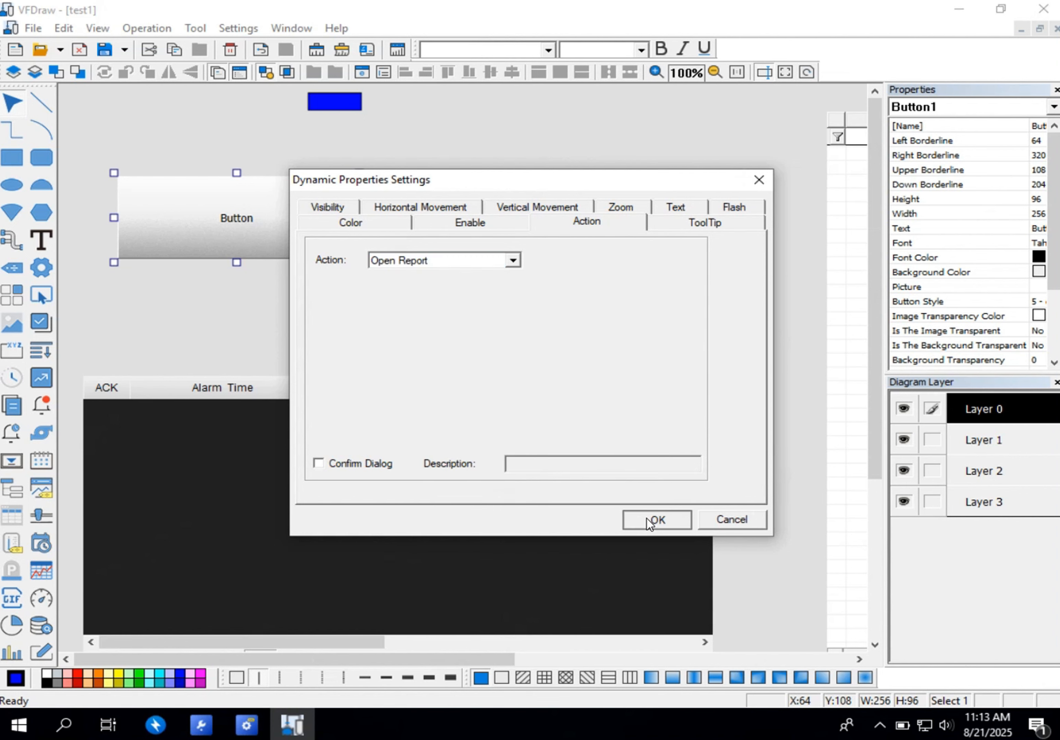
# - Save and close the test1 page, and publish the SubProject0 configuration online
pyautogui.click(105, 48)
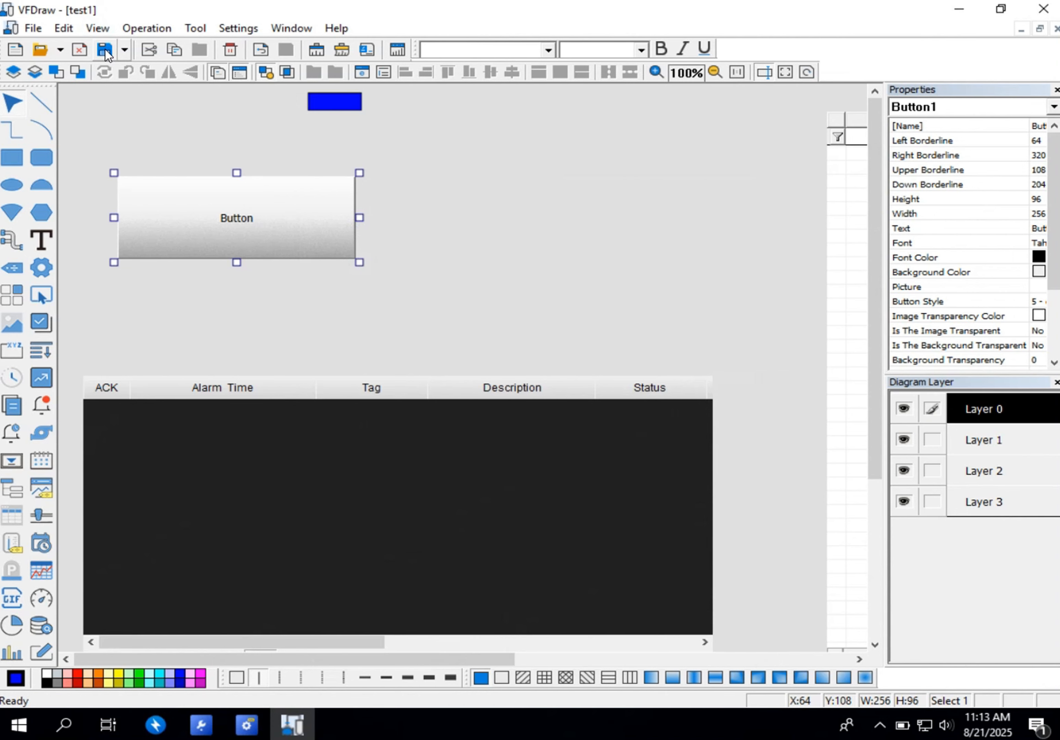
pyautogui.click(1040, 14)
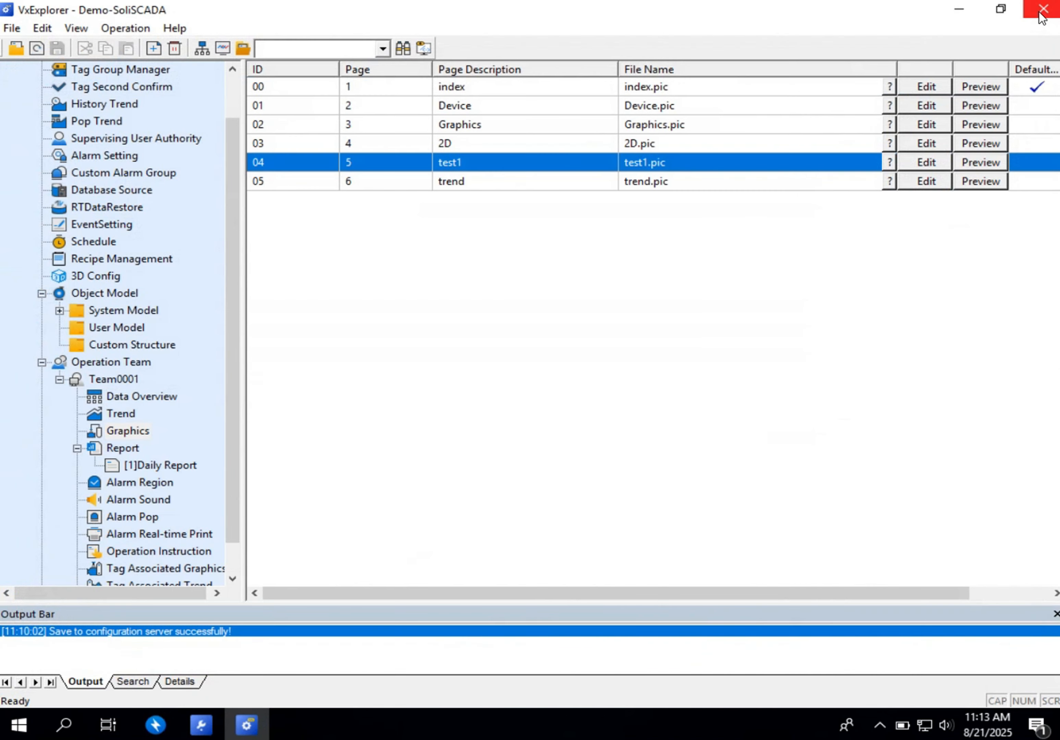
pyautogui.click(195, 46)
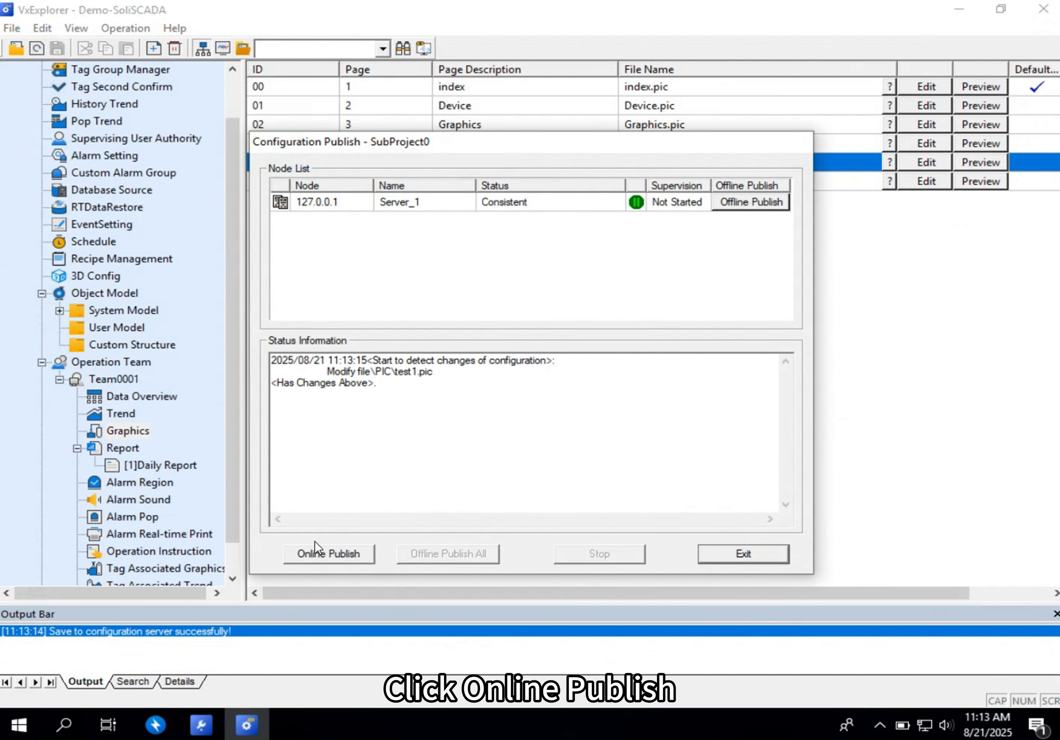
pyautogui.click(326, 554)
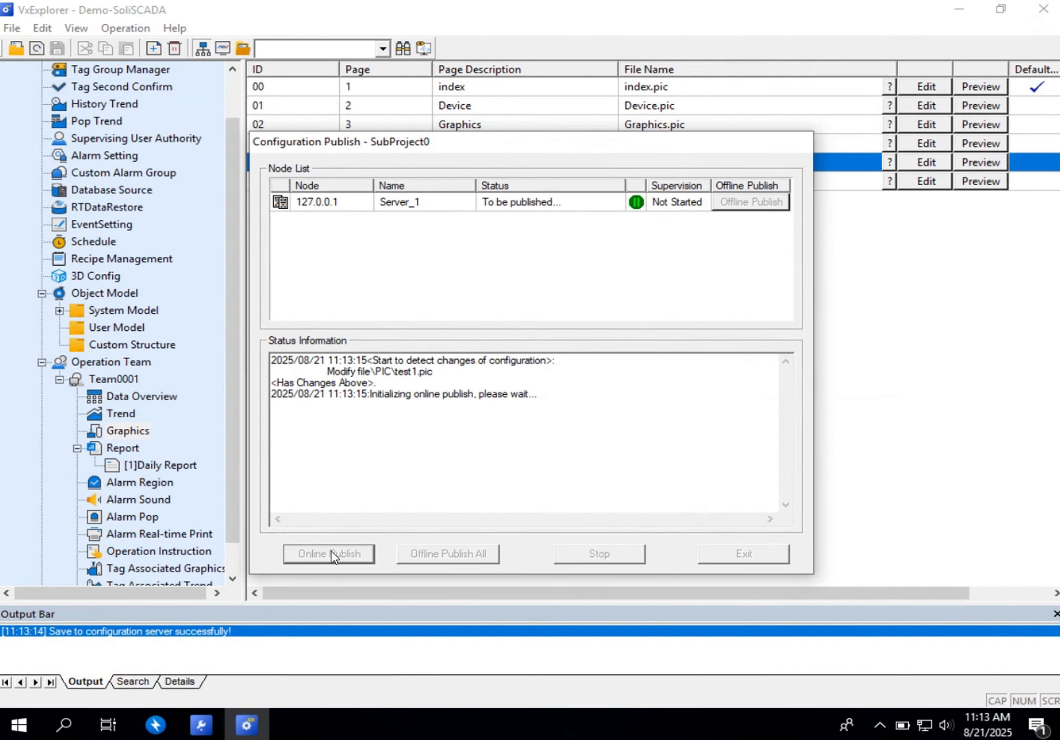
pyautogui.click(744, 553)
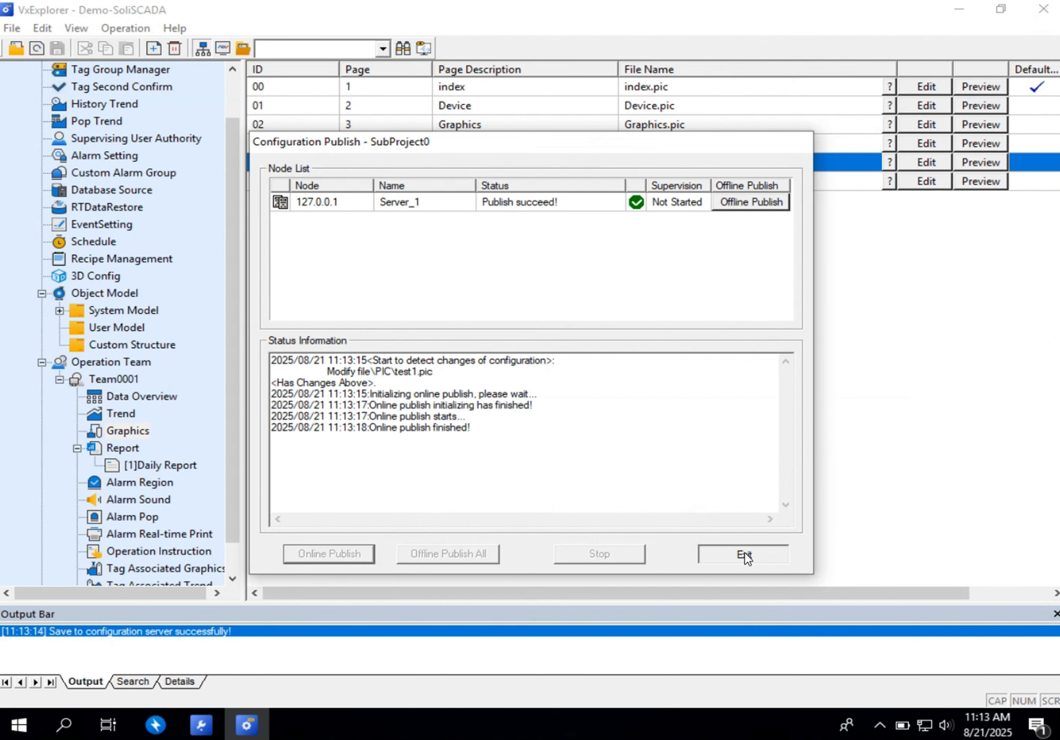
# - Start the supervision platform and log in as Admin with the account password
pyautogui.click(222, 47)
pyautogui.click(608, 522)
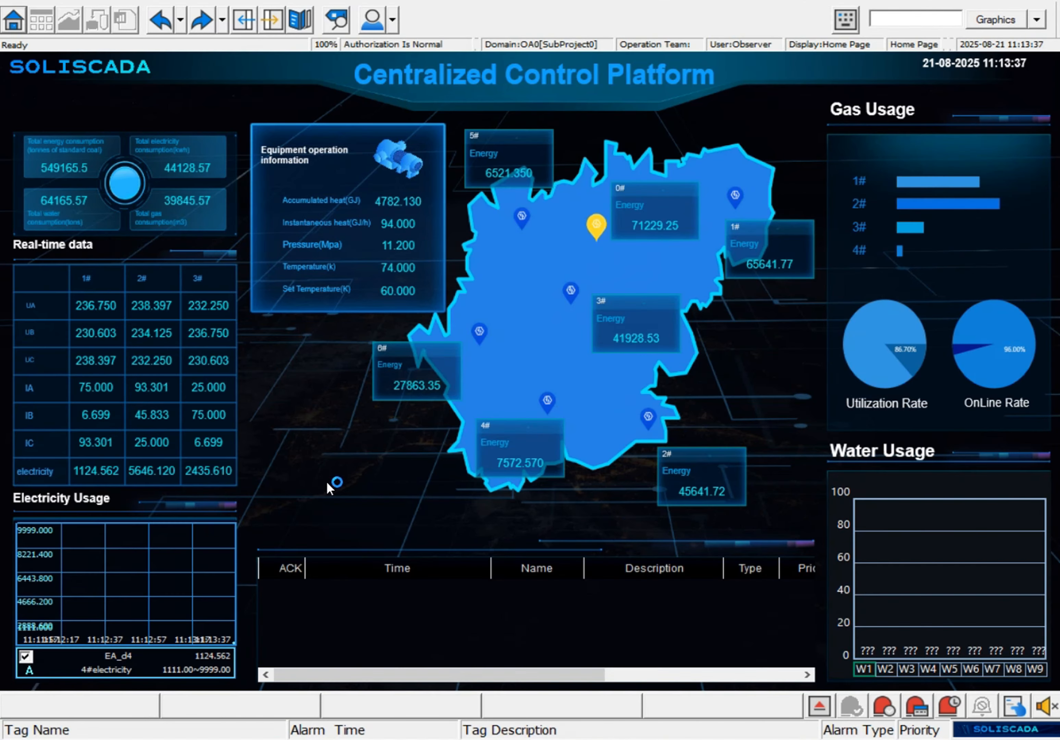
pyautogui.rightClick(331, 476)
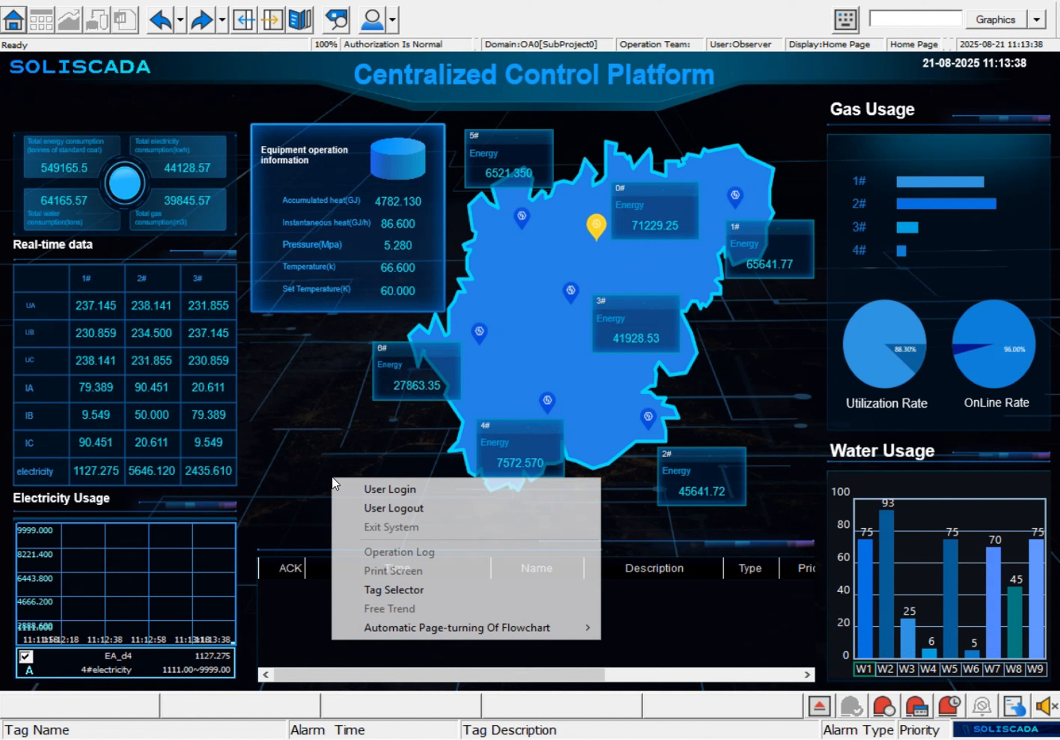
pyautogui.click(413, 490)
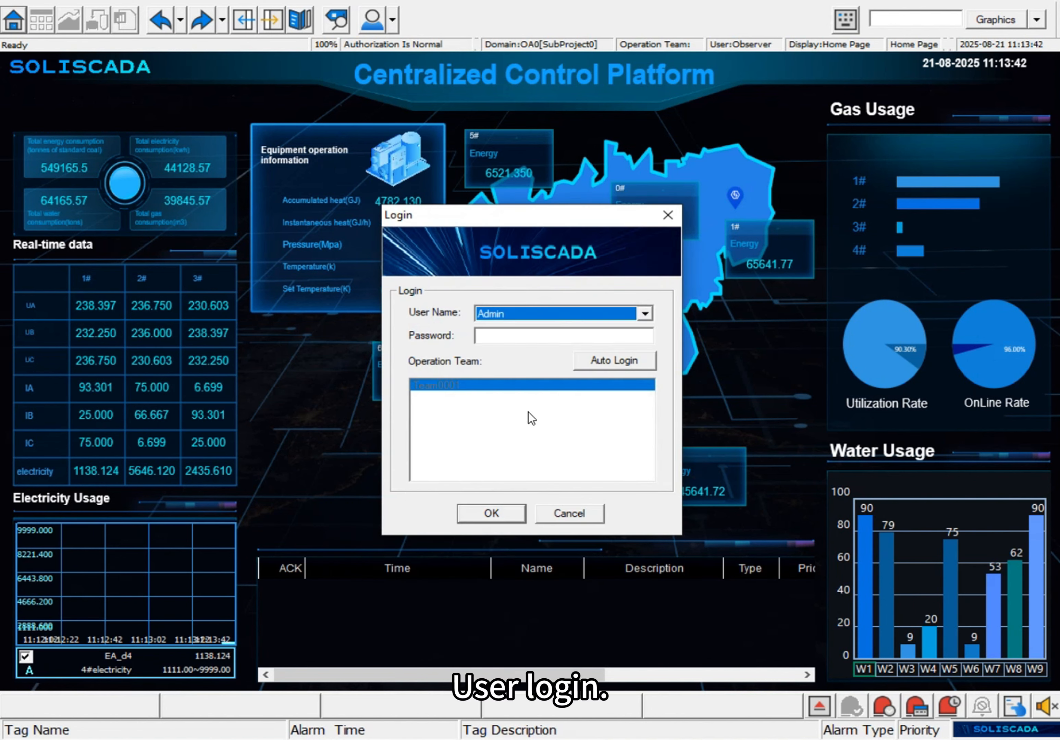
pyautogui.click(499, 341)
pyautogui.press('Return')
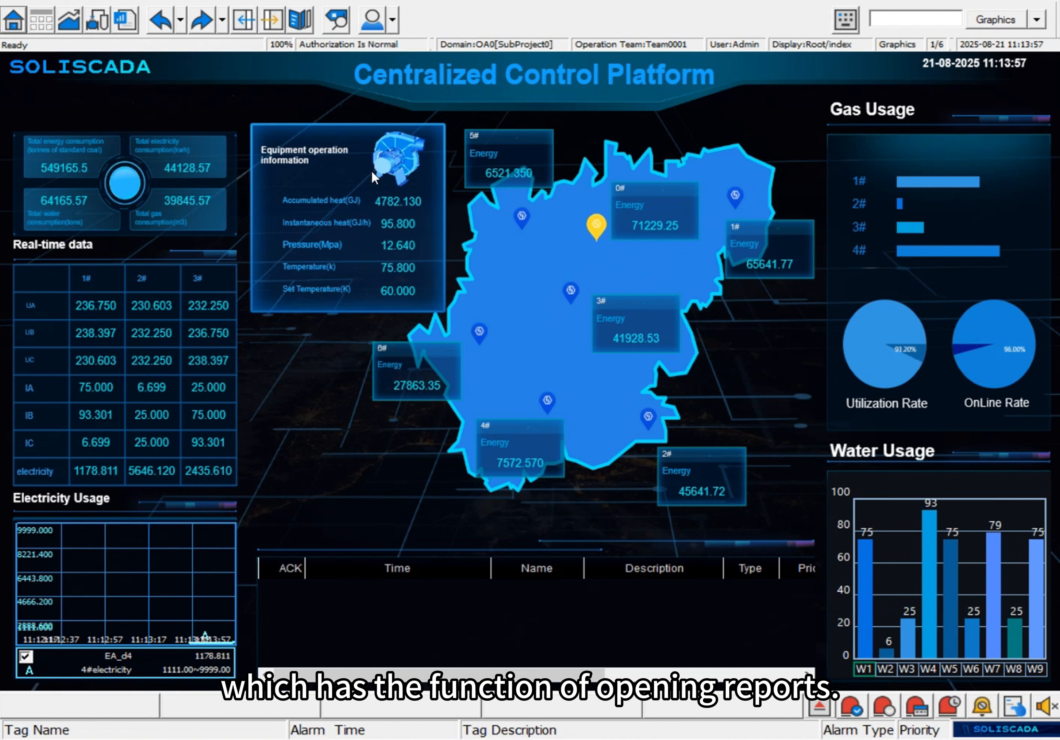
# - Open the test1 screen from the Root group in the supervision platform
pyautogui.rightClick(326, 394)
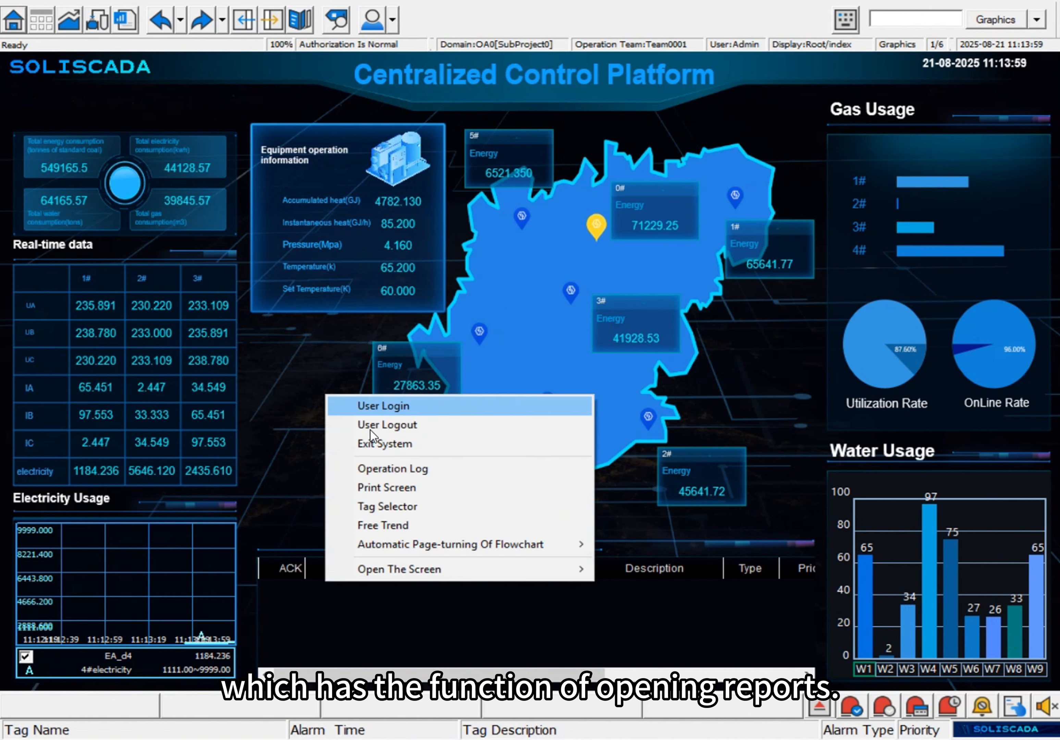
pyautogui.moveTo(396, 573)
pyautogui.moveTo(655, 572)
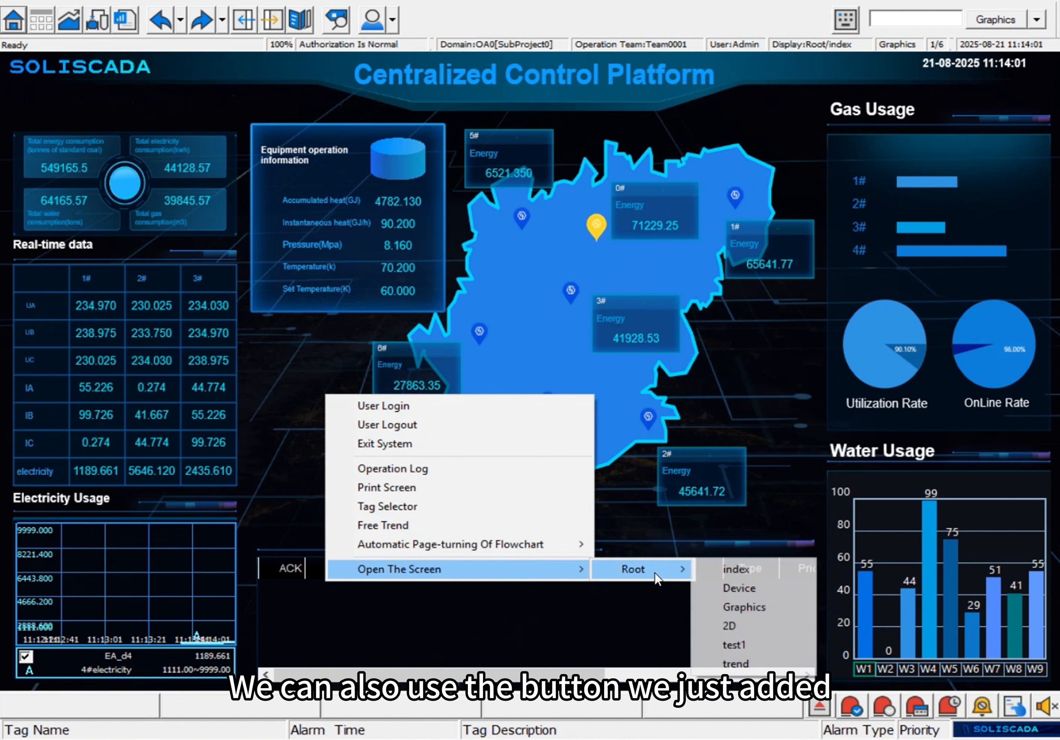
pyautogui.click(728, 646)
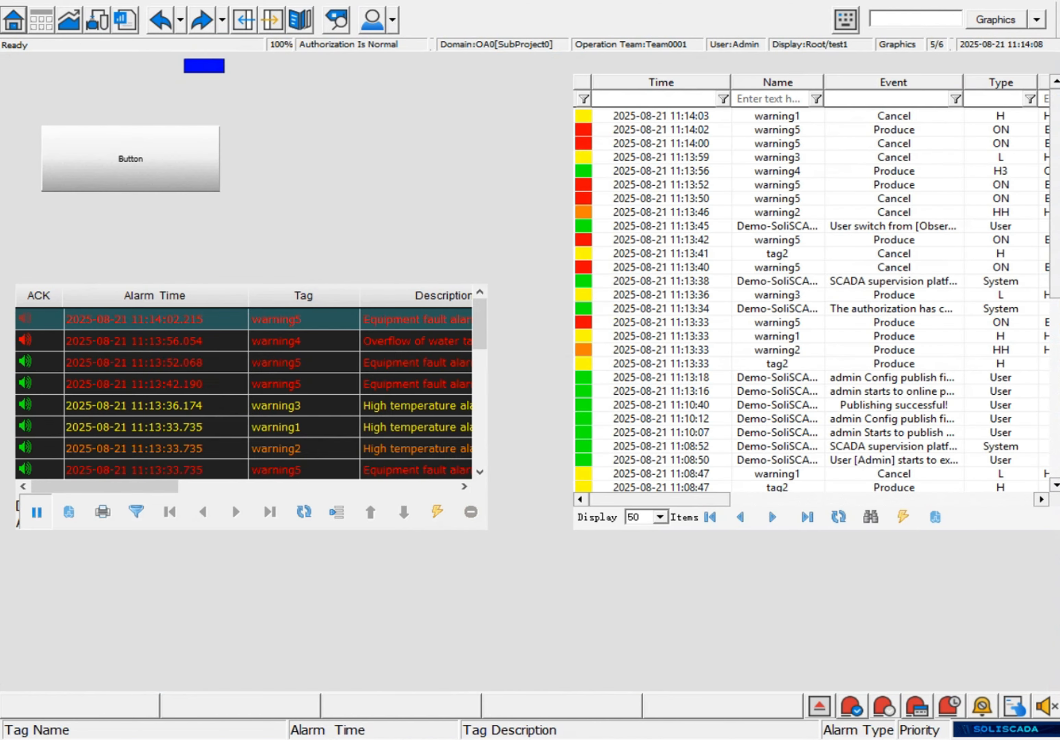
# - Open the report viewer without the page button, inspect the real-time and history bank report folders, and close it
pyautogui.click(122, 25)
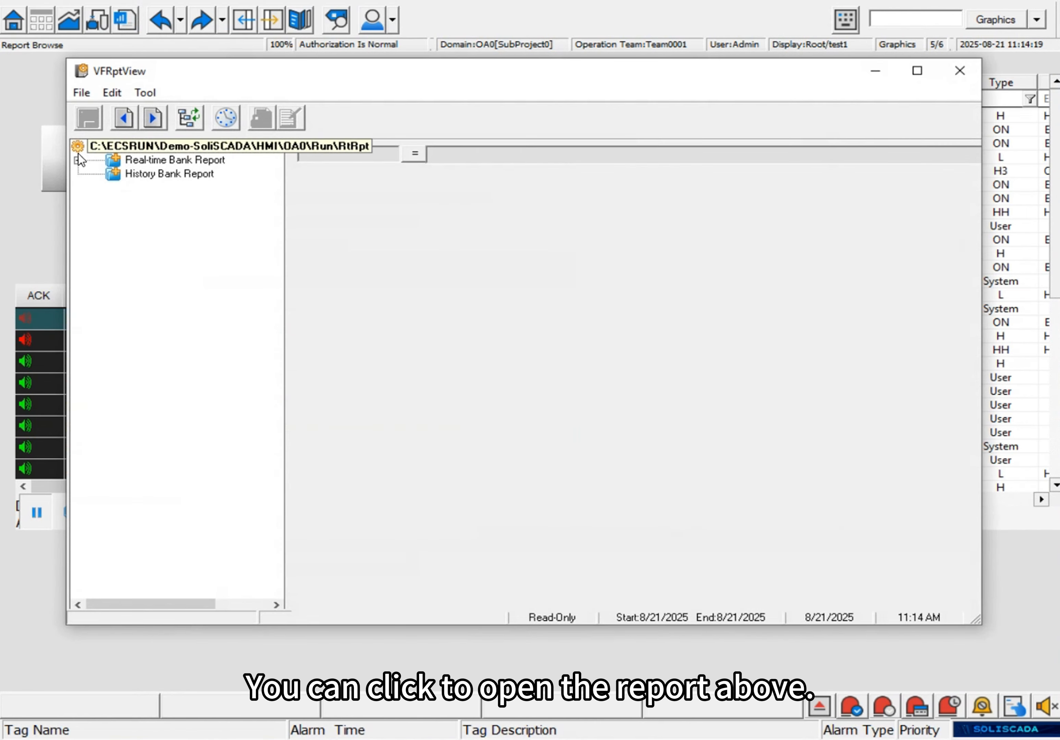
pyautogui.click(78, 160)
pyautogui.click(172, 173)
pyautogui.click(176, 188)
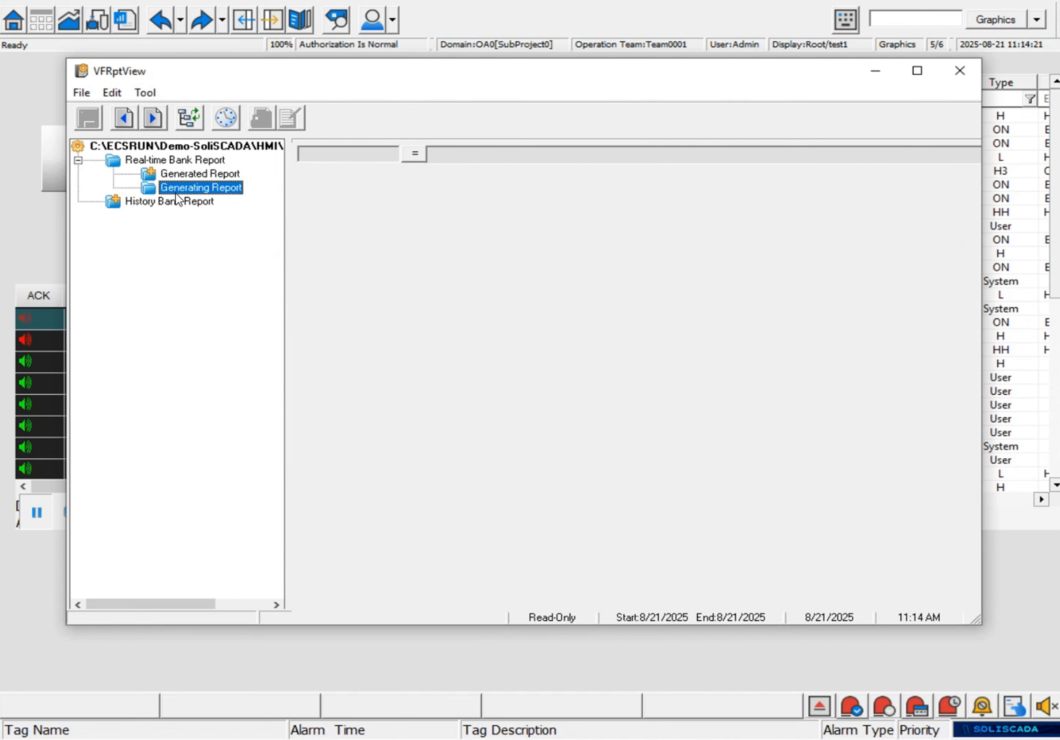
pyautogui.click(137, 203)
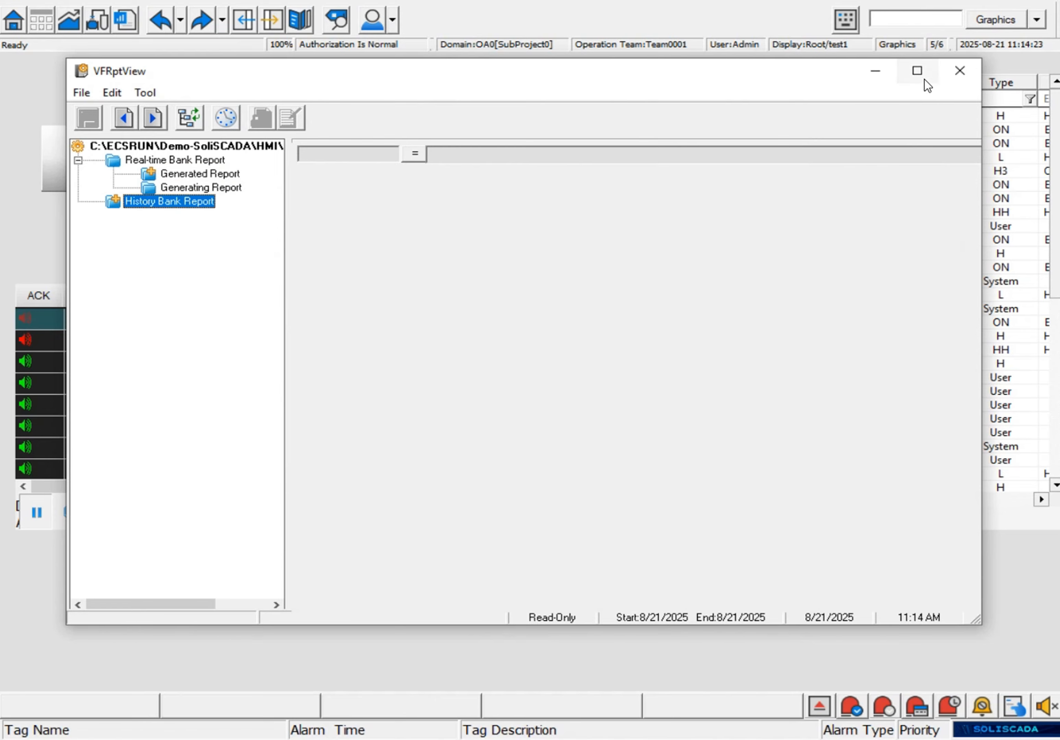
pyautogui.click(960, 73)
# - Open the reports with the test1 page button and inspect the Generating Report and Generated Report folders
pyautogui.click(147, 160)
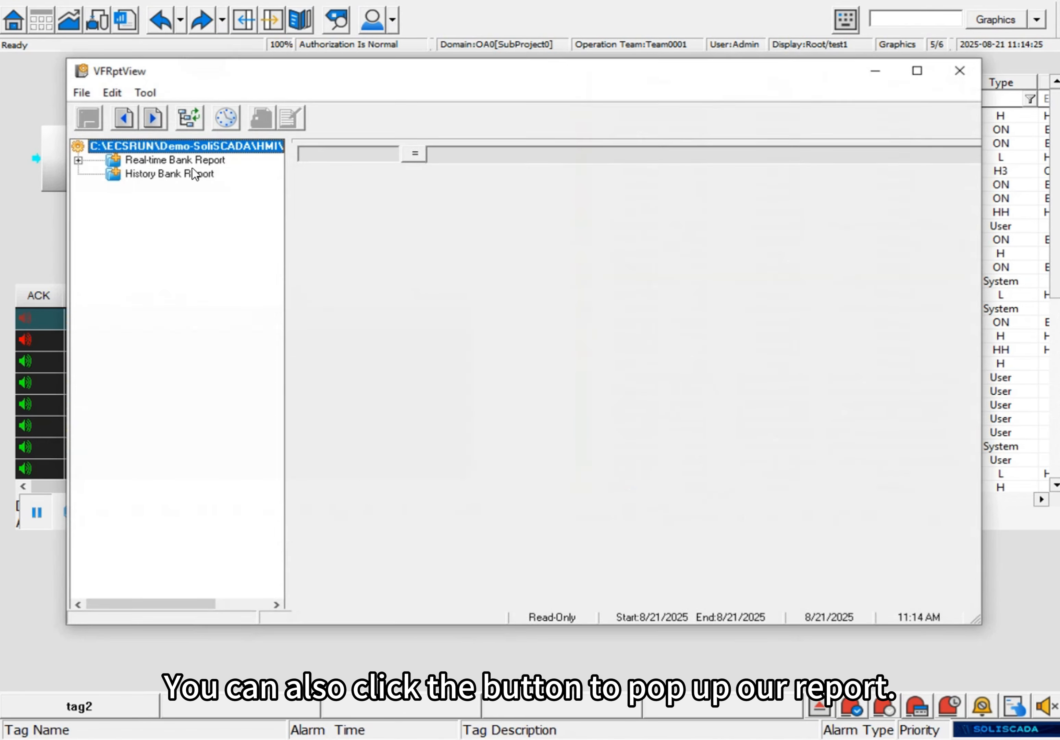
pyautogui.click(78, 160)
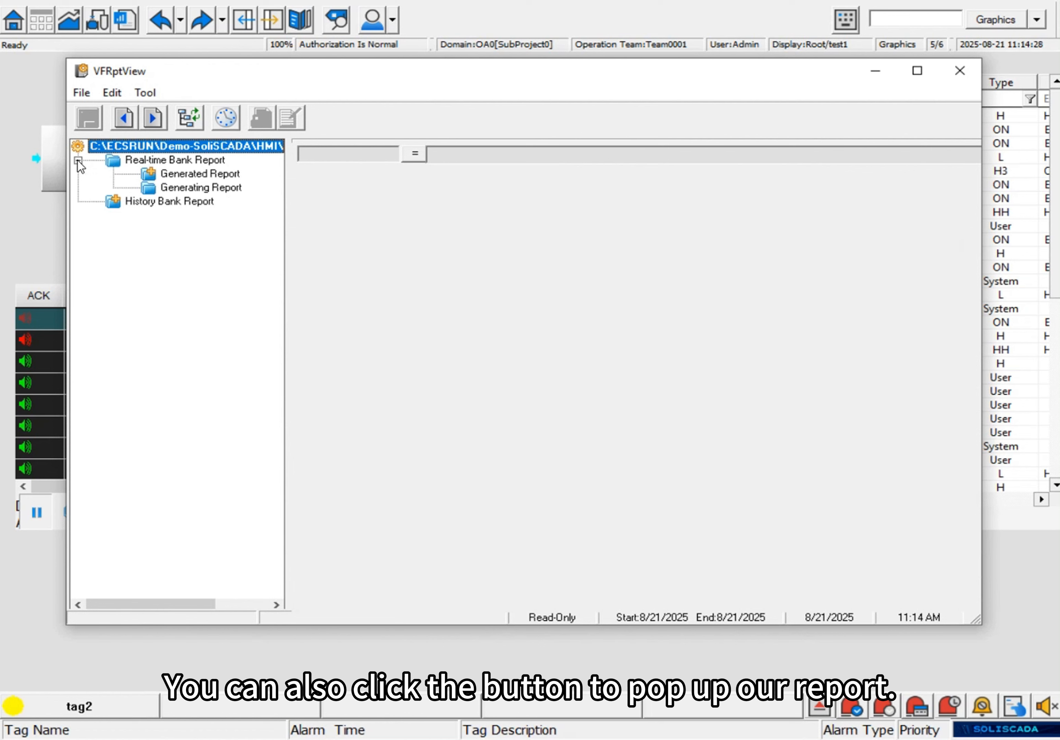
pyautogui.click(206, 182)
pyautogui.click(202, 174)
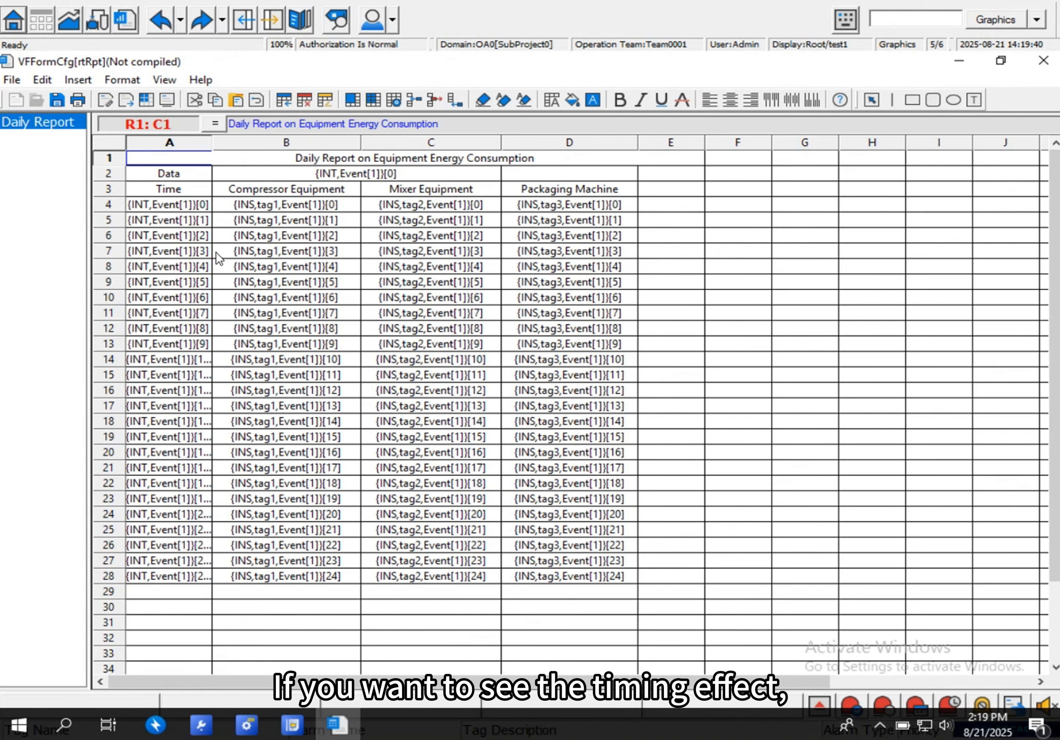
# - Set the Daily event's start time to 2:23:00 PM in the report's event definition
pyautogui.click(12, 79)
pyautogui.click(61, 190)
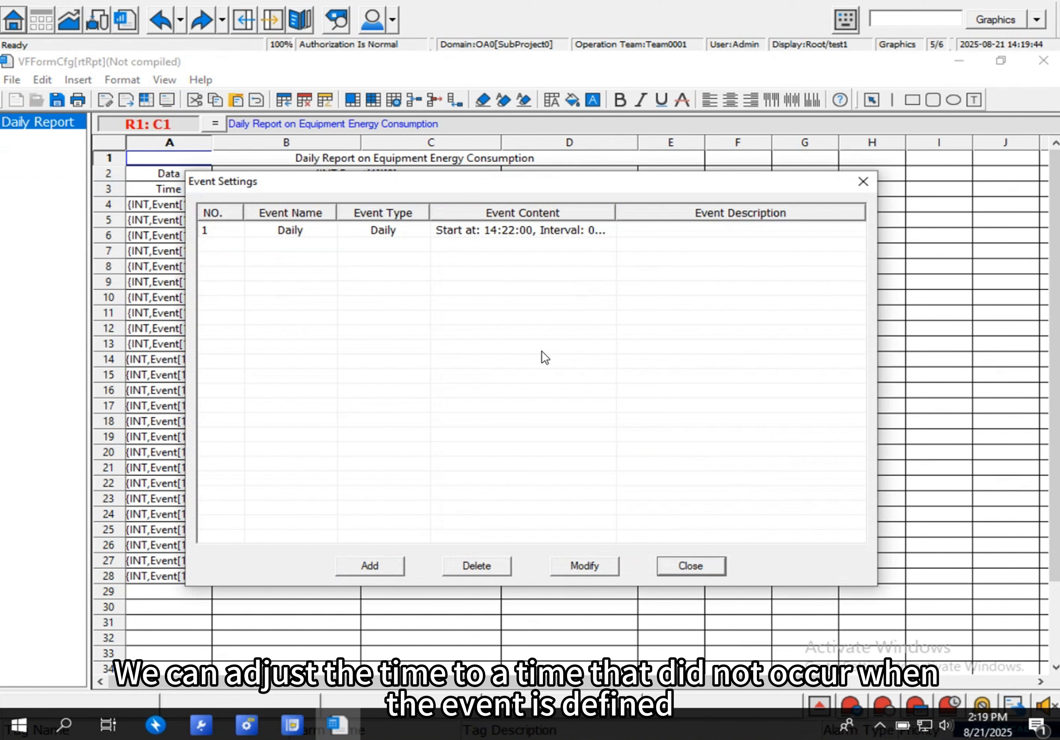
pyautogui.doubleClick(521, 234)
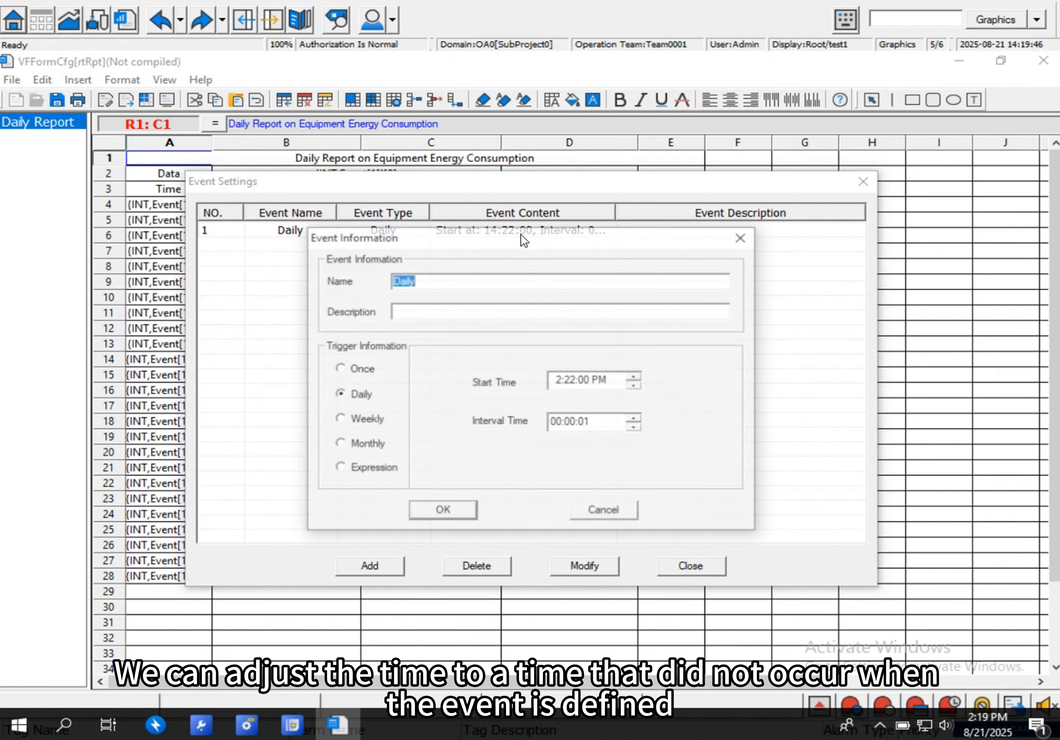
pyautogui.click(563, 381)
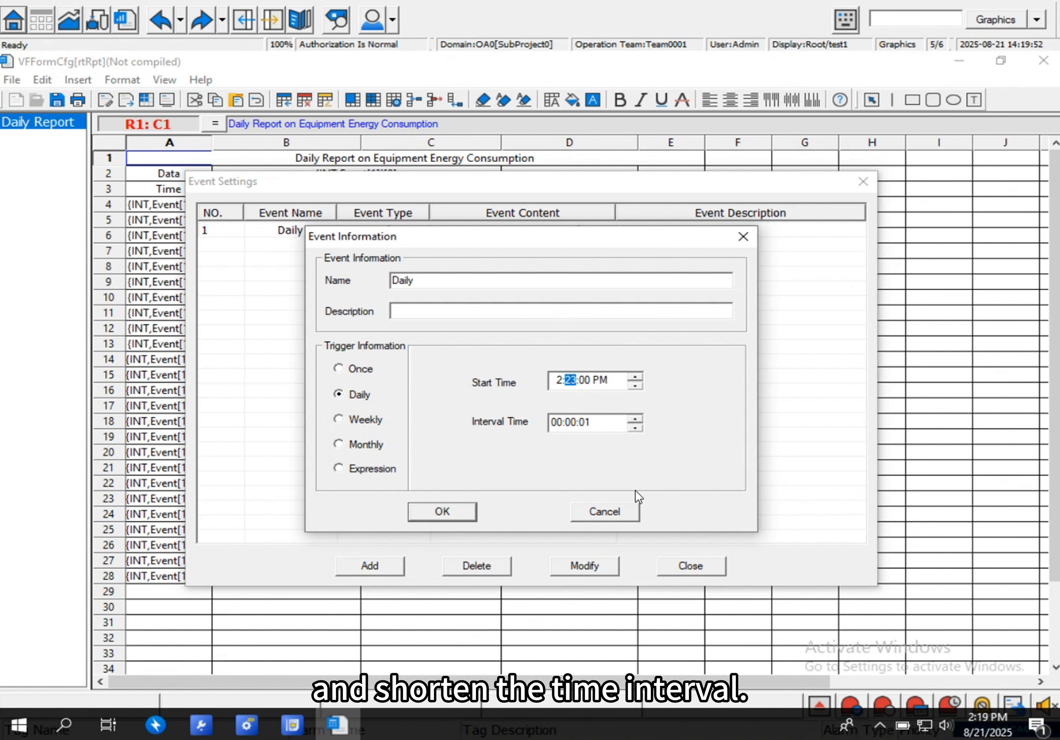
pyautogui.click(446, 512)
pyautogui.click(707, 566)
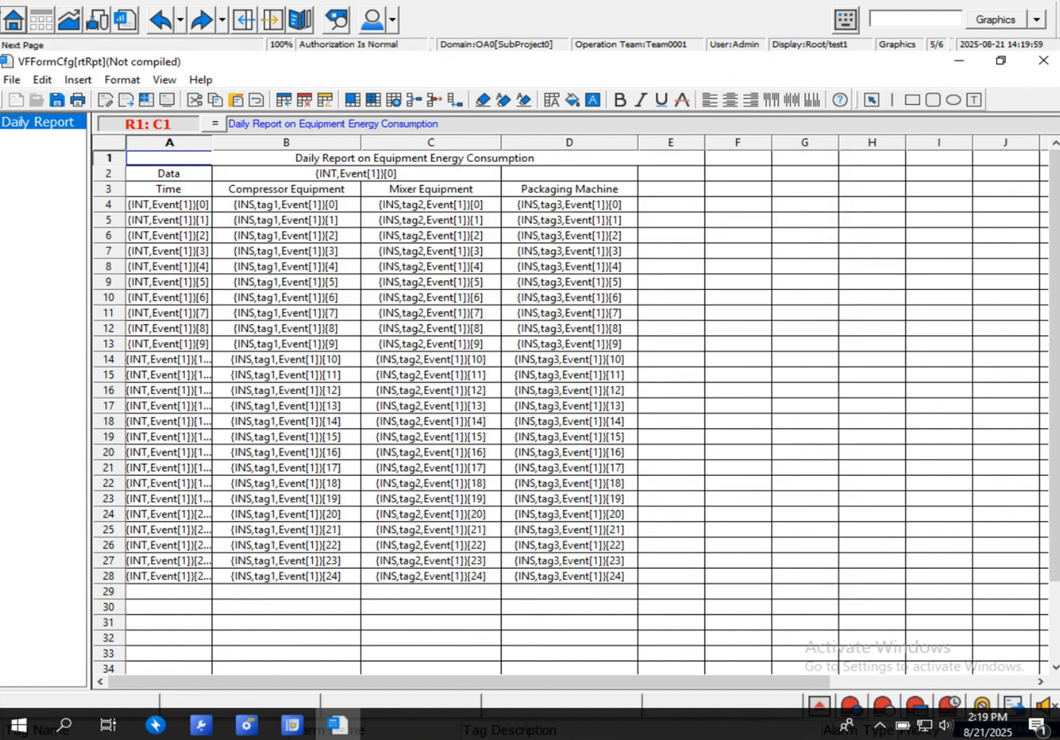
# - Select the Daily event, Event[1], as the output event for the Daily Report in the output settings
pyautogui.click(9, 82)
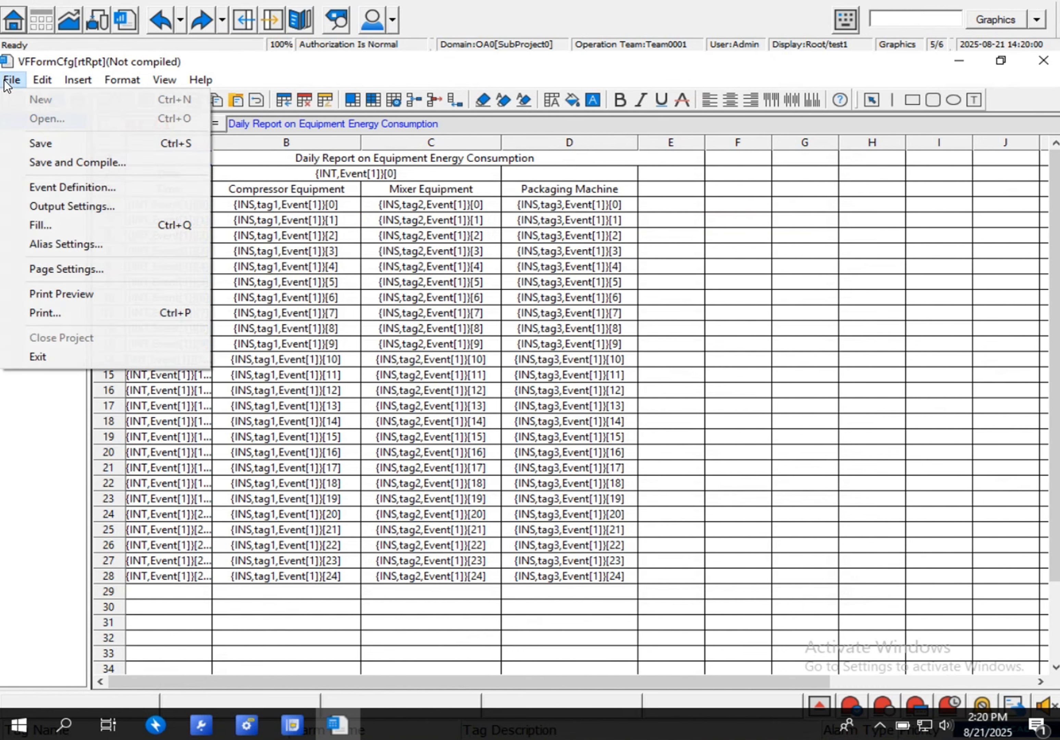
pyautogui.click(50, 207)
pyautogui.click(512, 264)
pyautogui.click(571, 271)
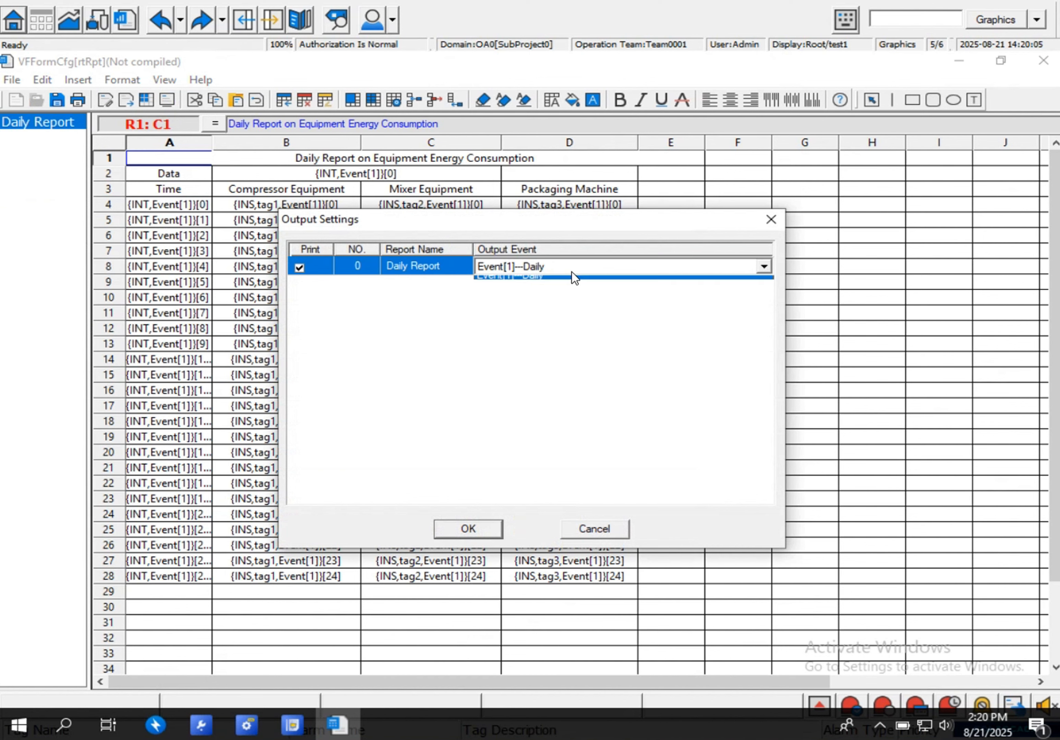
pyautogui.click(571, 271)
pyautogui.click(568, 288)
pyautogui.click(567, 271)
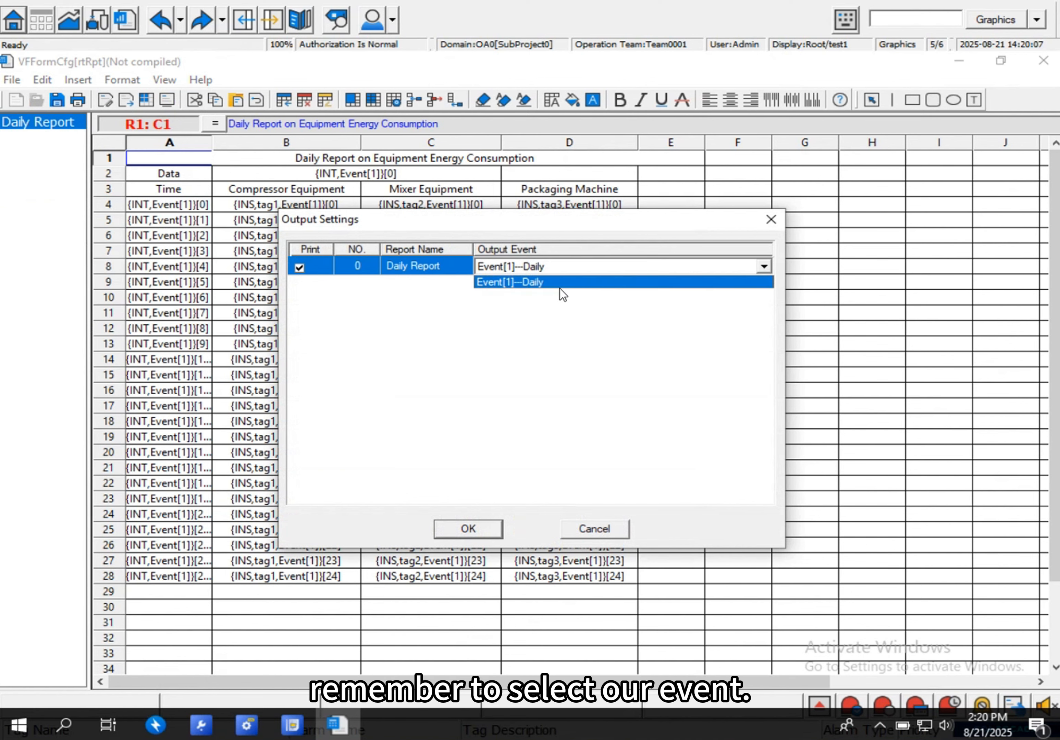
pyautogui.click(559, 287)
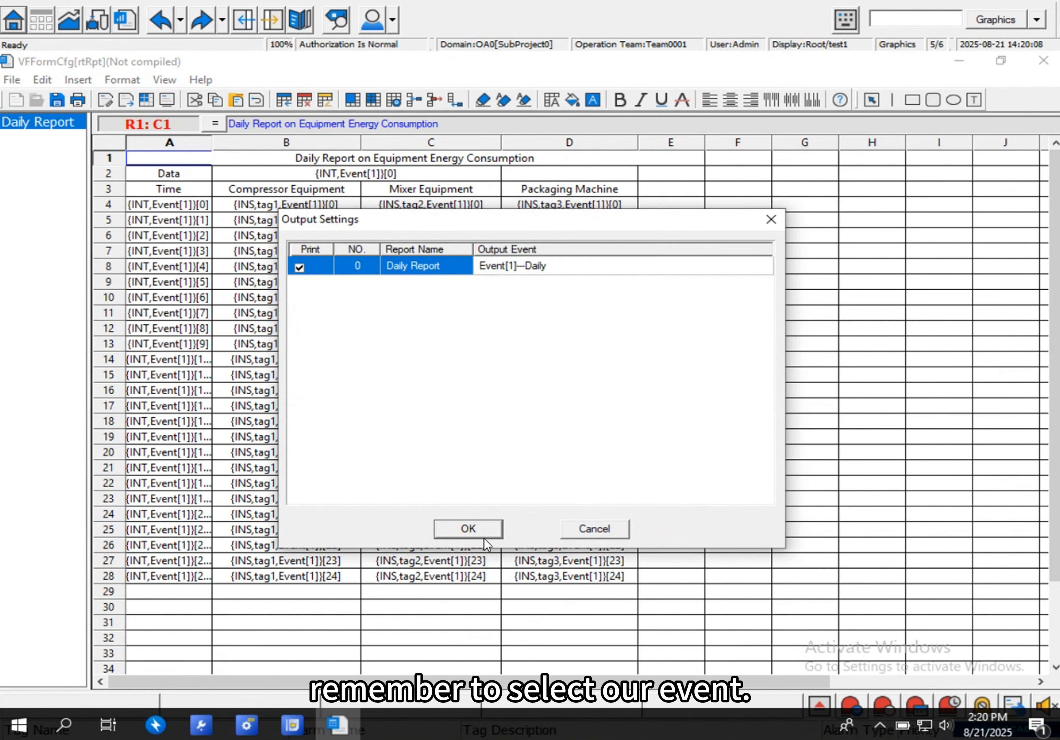
pyautogui.click(485, 528)
# - Save and compile the Daily Report with its updated settings, and close the report editor
pyautogui.click(12, 79)
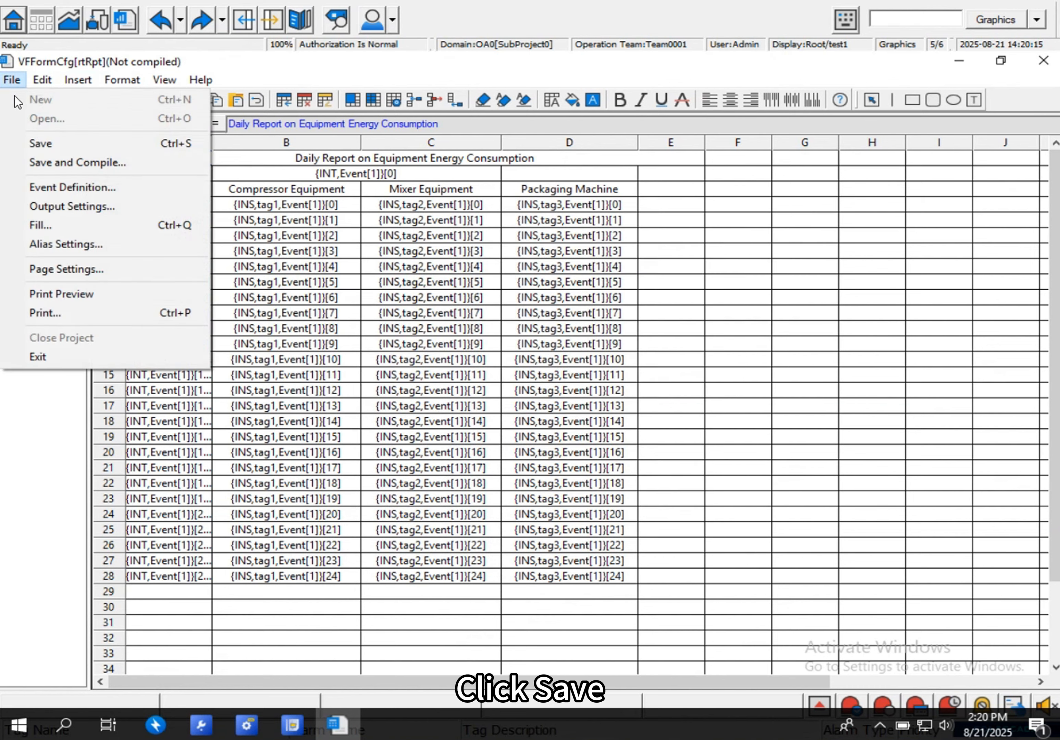
pyautogui.click(50, 162)
pyautogui.click(509, 414)
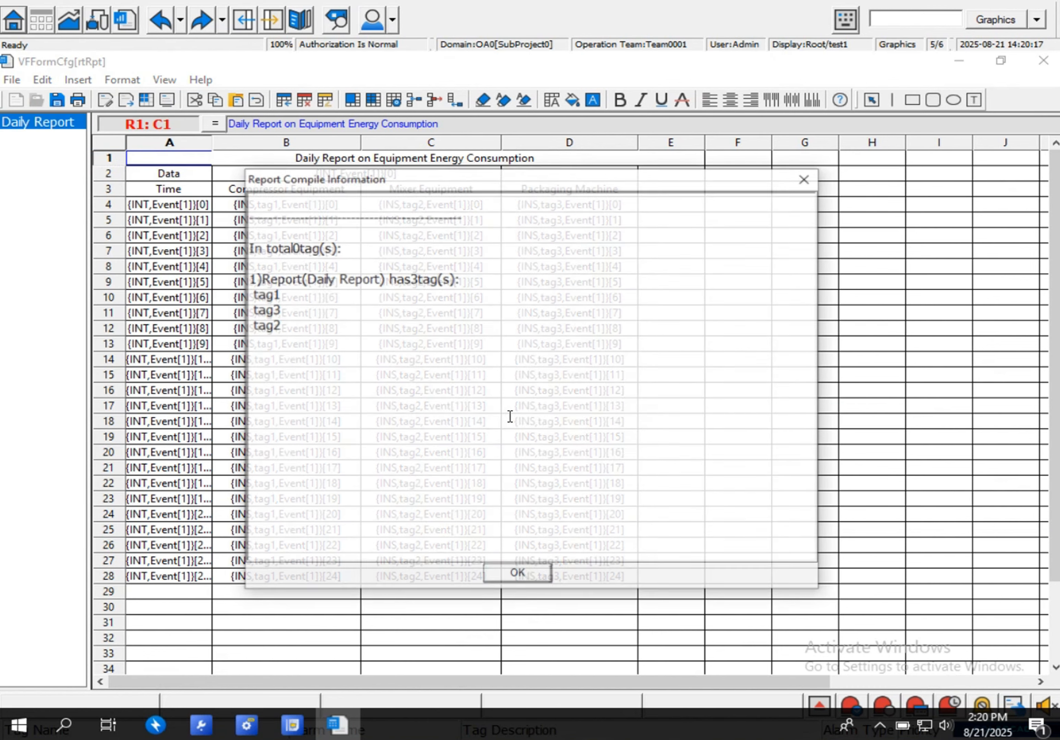
pyautogui.click(533, 575)
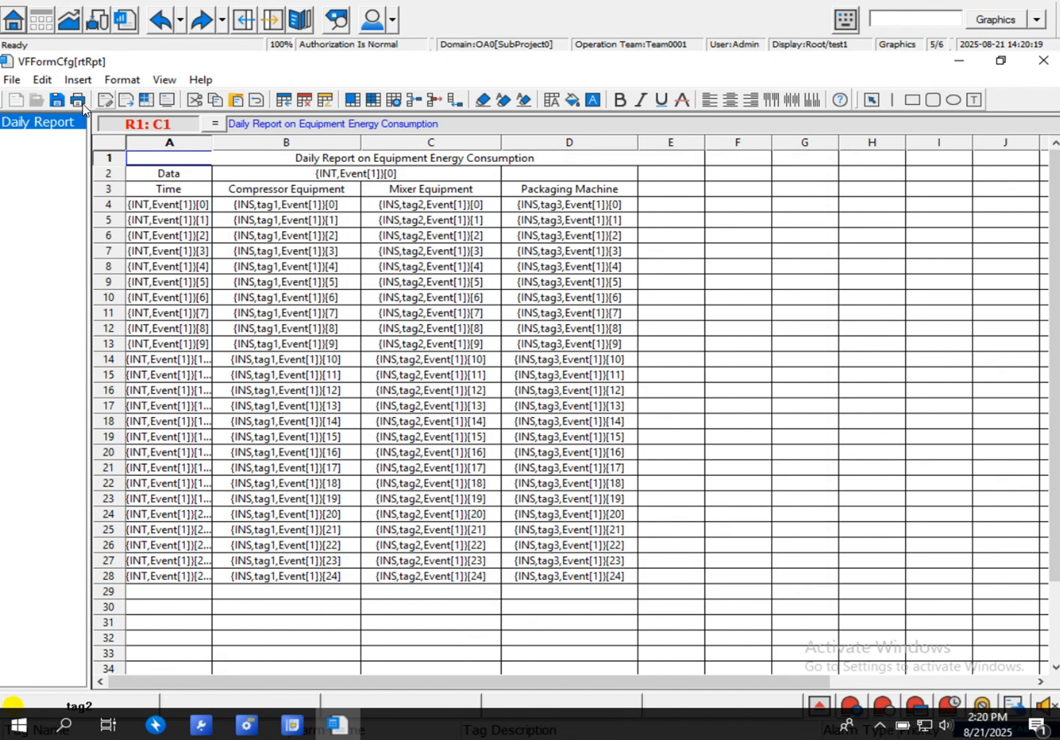
pyautogui.click(54, 99)
pyautogui.click(1045, 62)
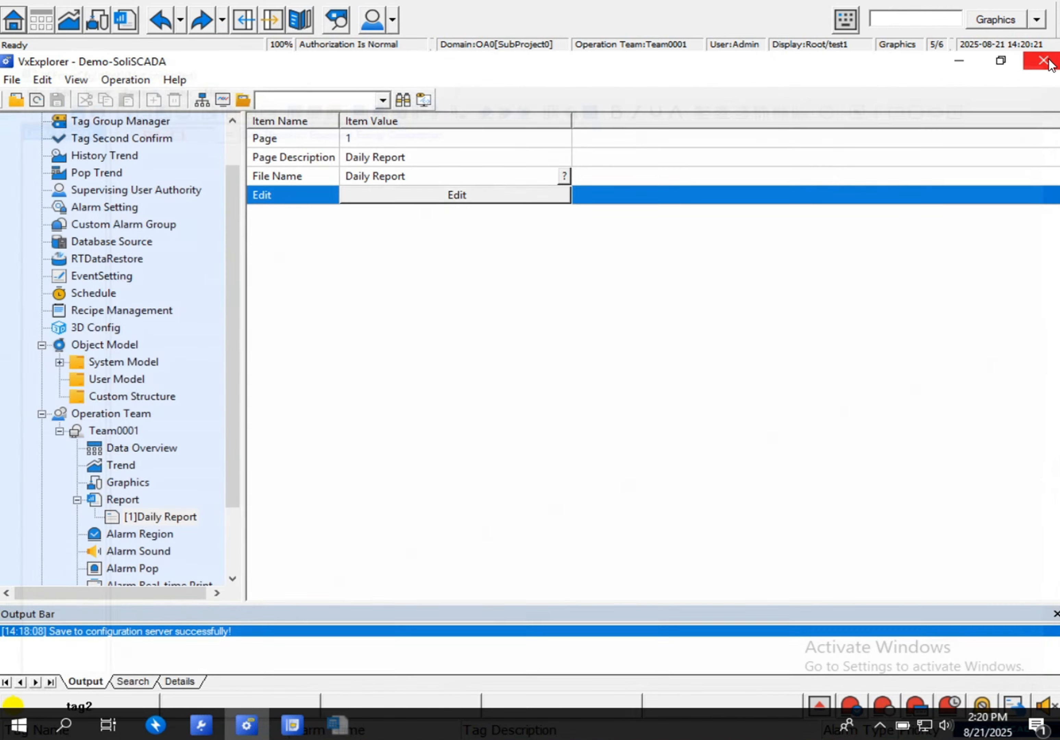
# - Publish the recompiled report configuration online to Server_1, close the publishing dialog, and try to start the monitoring software
pyautogui.click(202, 100)
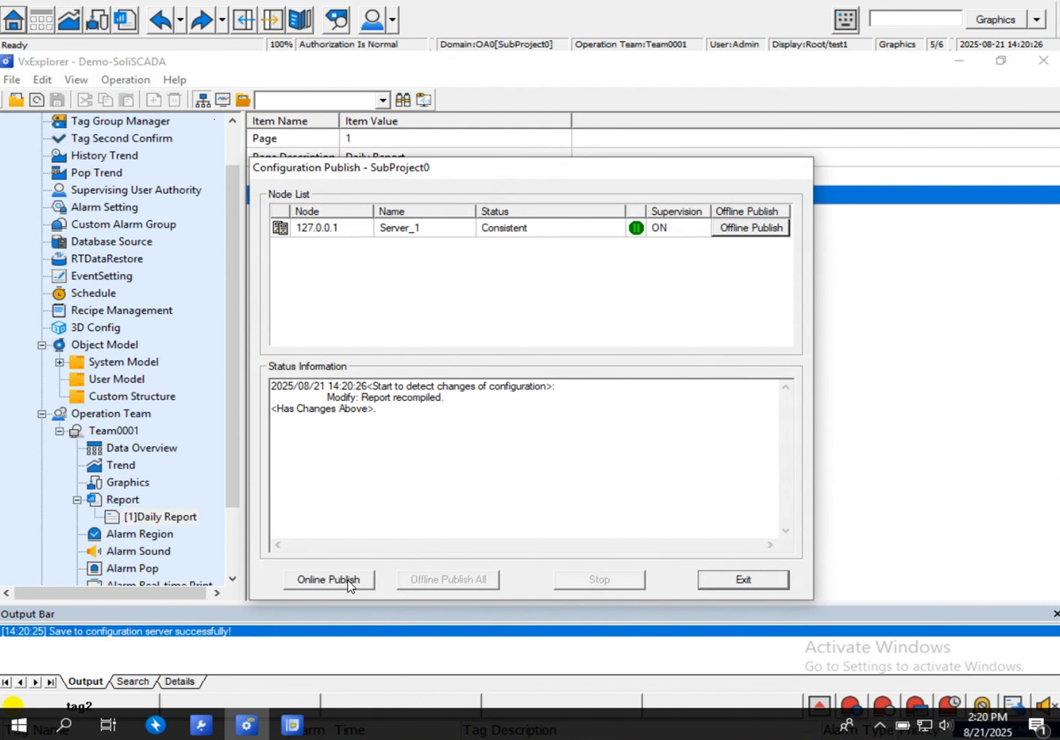
pyautogui.click(348, 580)
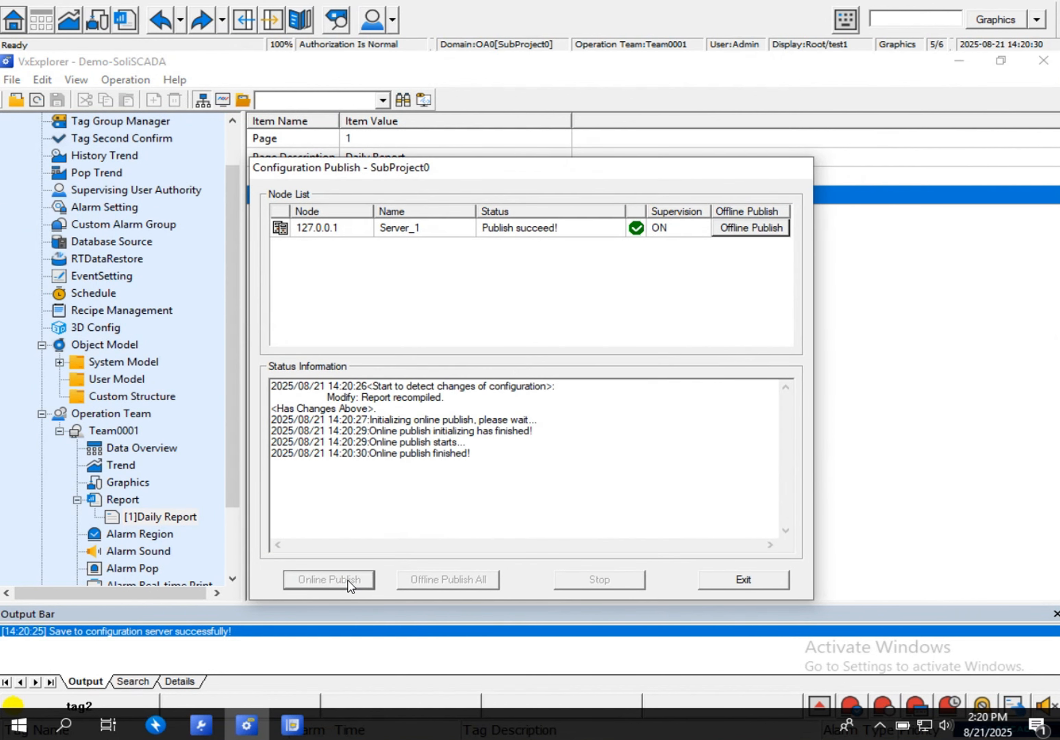
pyautogui.click(776, 582)
pyautogui.click(202, 102)
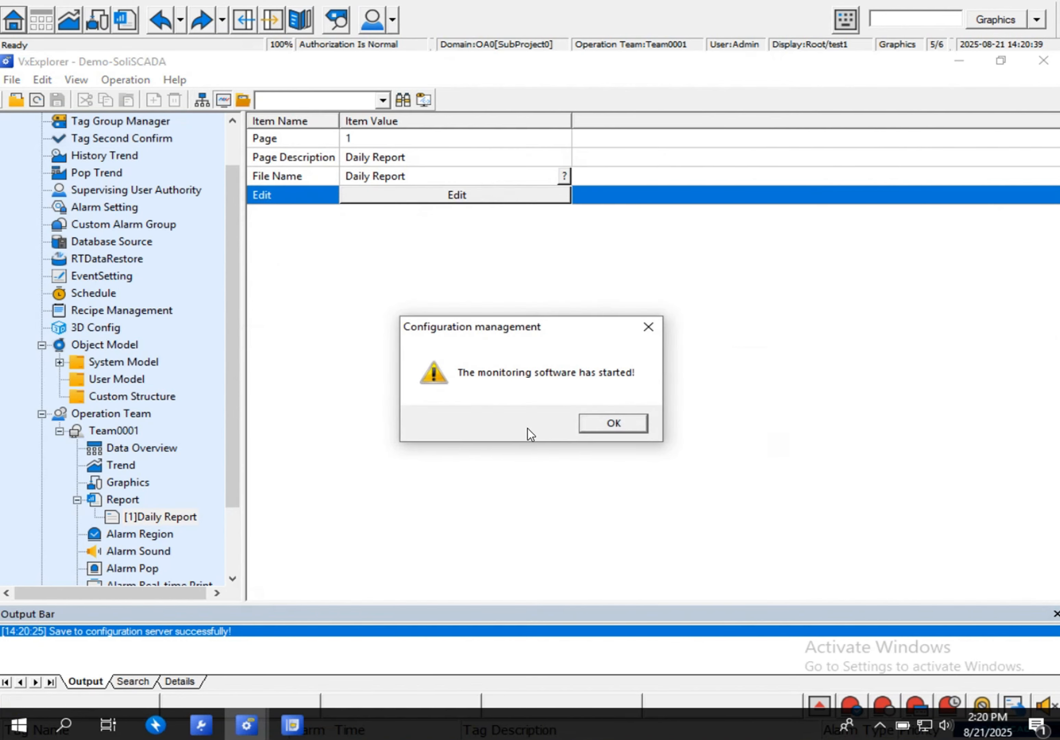
pyautogui.click(624, 426)
# - Switch to the running test1 page, open the report viewer with its button, and open the Daily Report under Real-time Bank Report
pyautogui.click(292, 725)
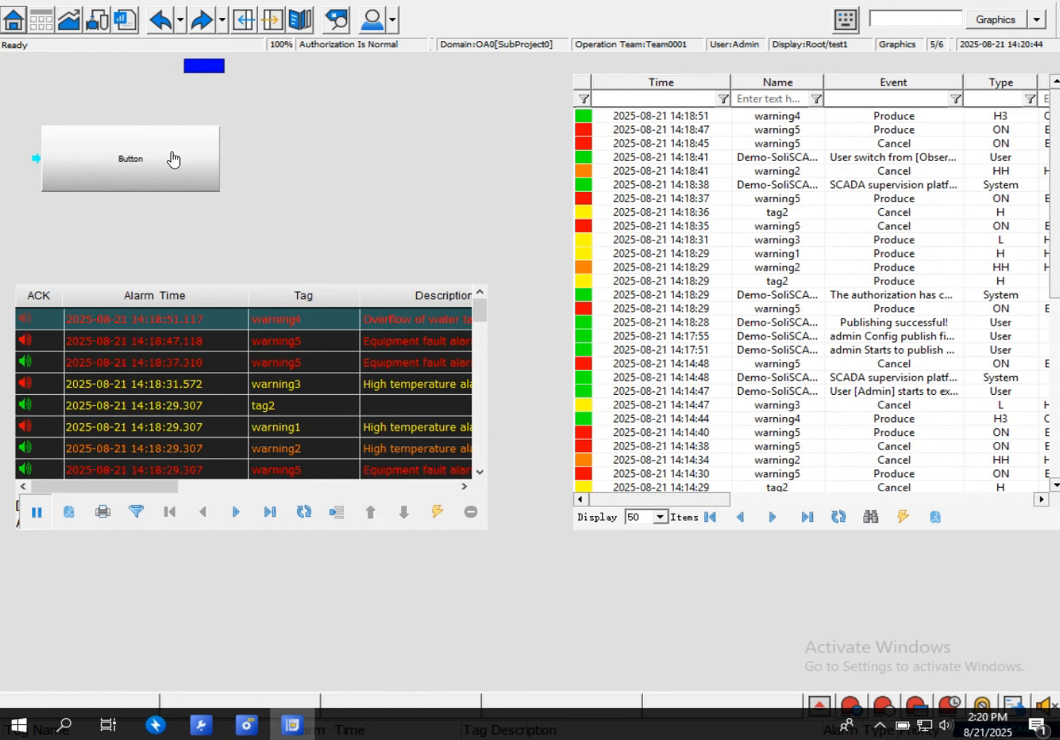
pyautogui.click(160, 160)
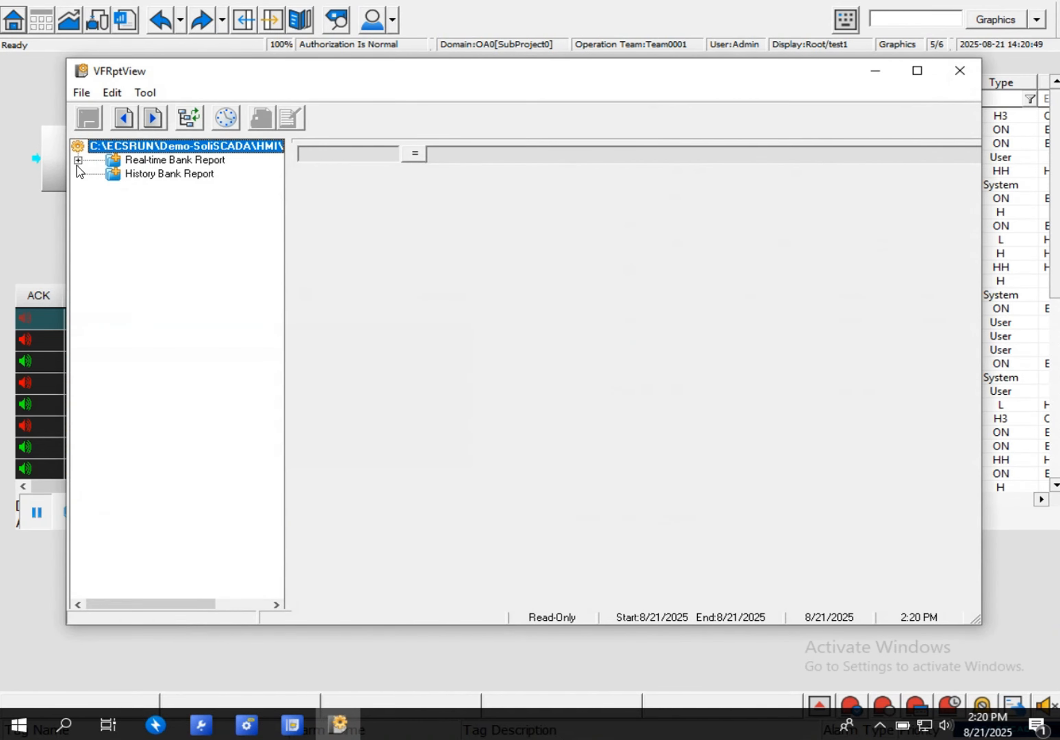
pyautogui.click(78, 160)
pyautogui.click(203, 201)
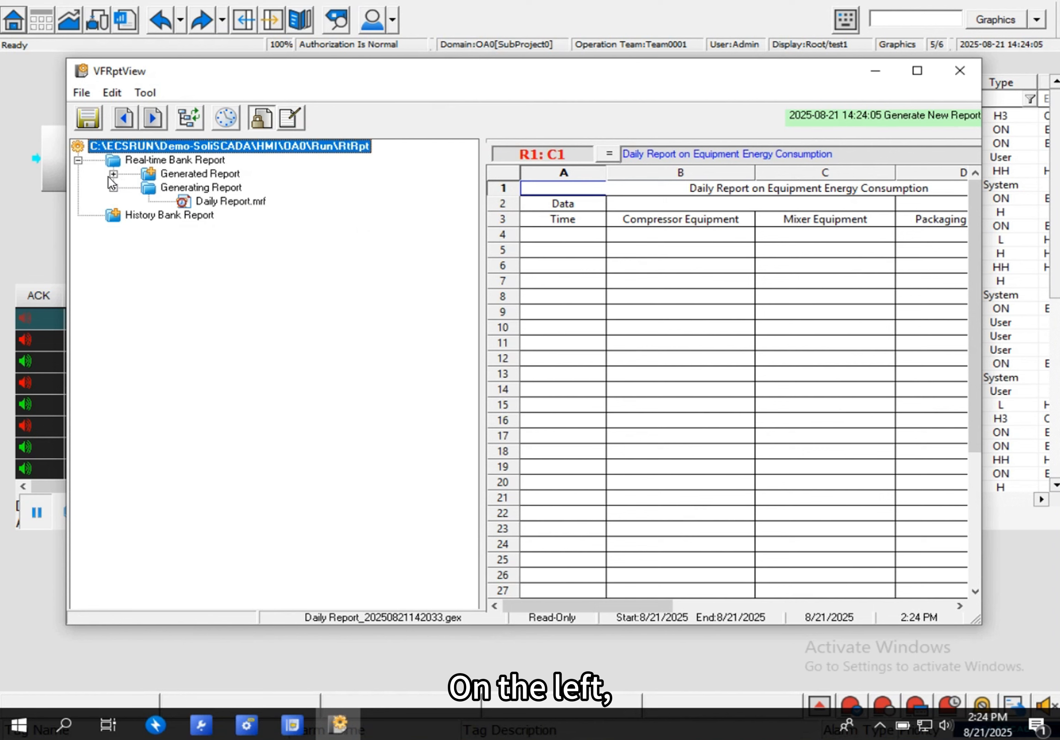
# - Expand the Generated Report folder, look through the generated Daily Report files, and open the latest one
pyautogui.click(113, 173)
pyautogui.scroll(-15, 279, 353)
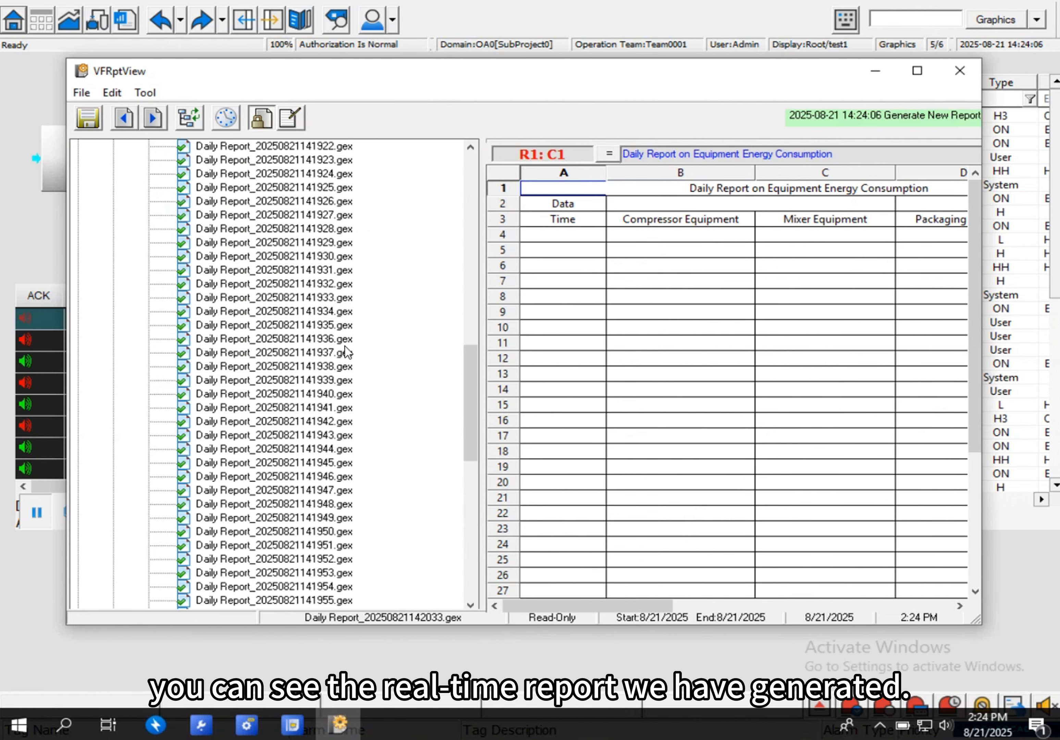
pyautogui.scroll(-14, 345, 353)
pyautogui.scroll(9, 315, 435)
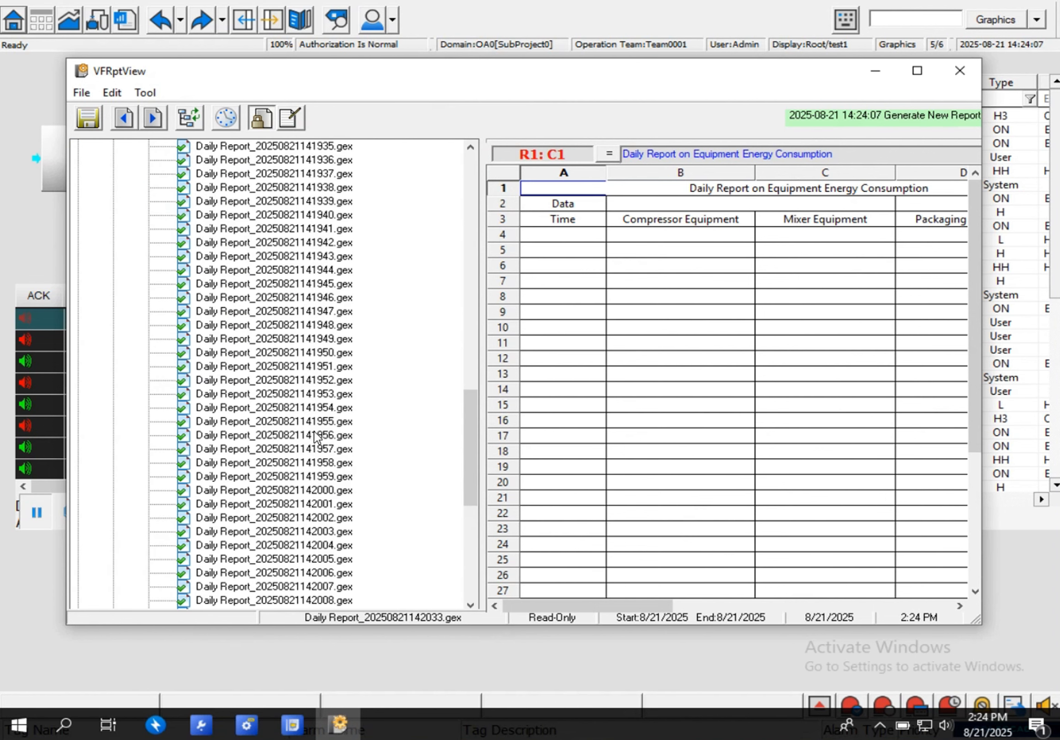
pyautogui.scroll(20, 252, 322)
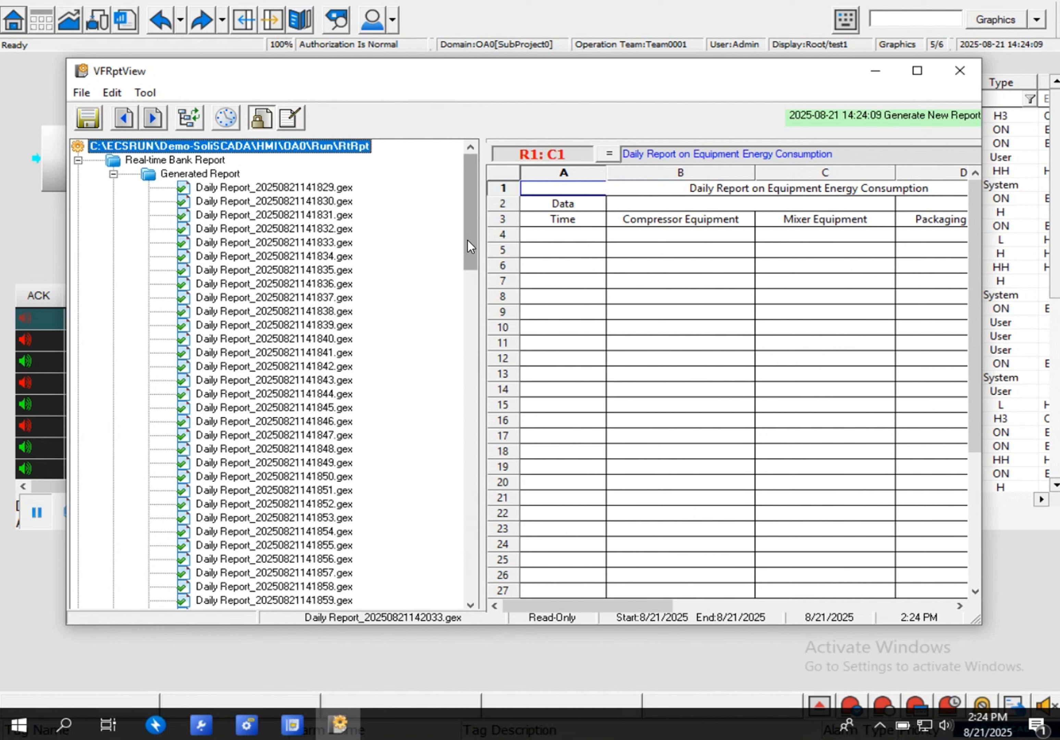
pyautogui.moveTo(467, 239); pyautogui.dragTo(440, 605)
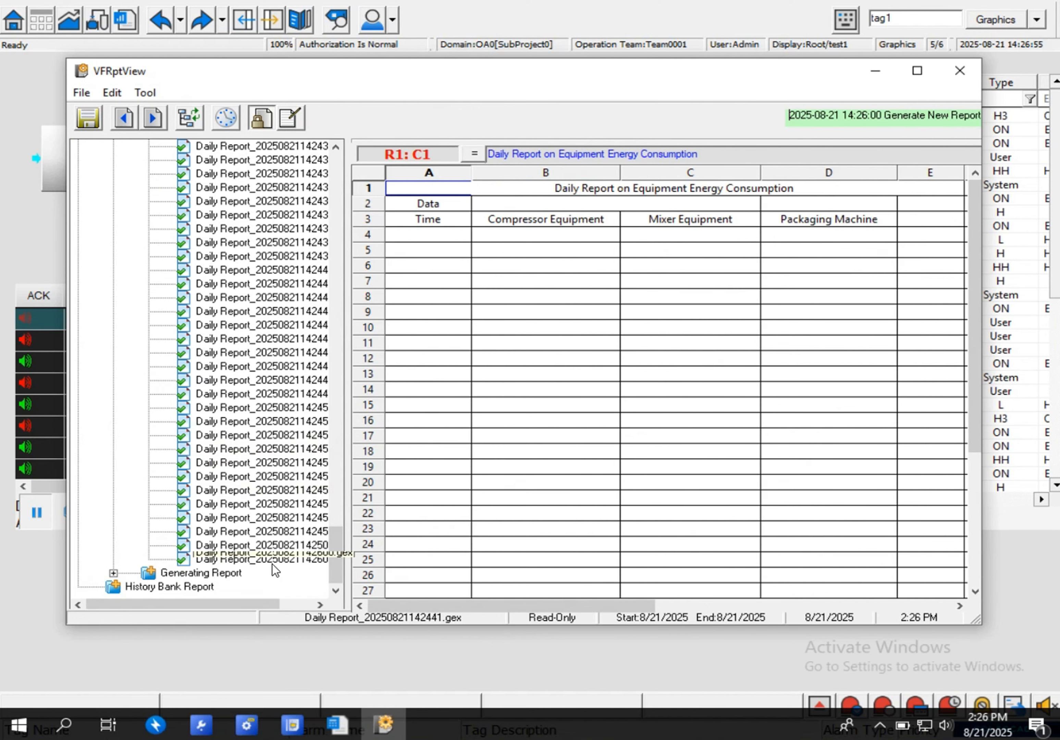
pyautogui.click(274, 559)
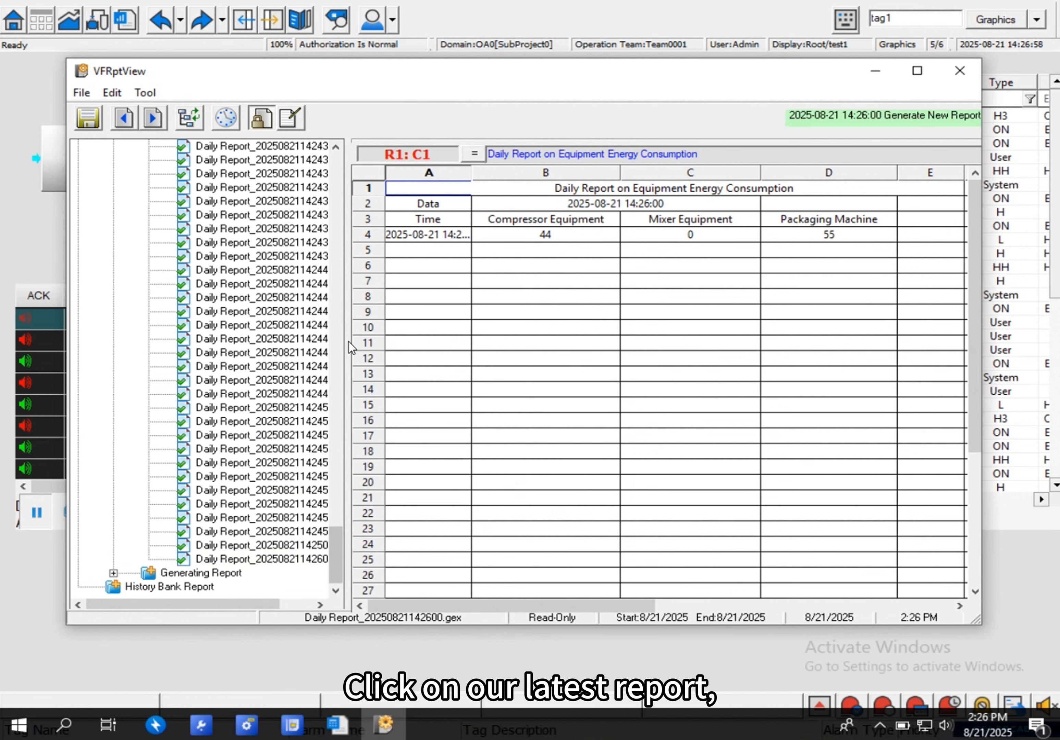
# - Widen the sheet area by narrowing the report tree, and select the recorded time in row 4 to inspect the logged energy data
pyautogui.scroll(10, 324, 354)
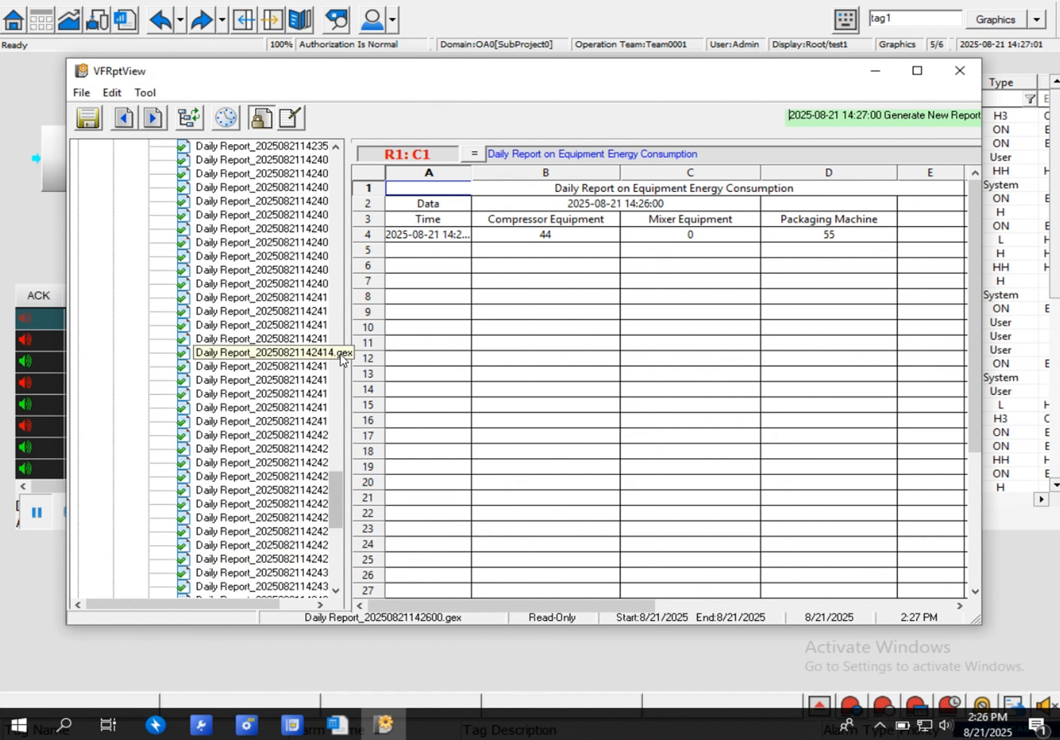
pyautogui.moveTo(348, 349); pyautogui.dragTo(274, 349)
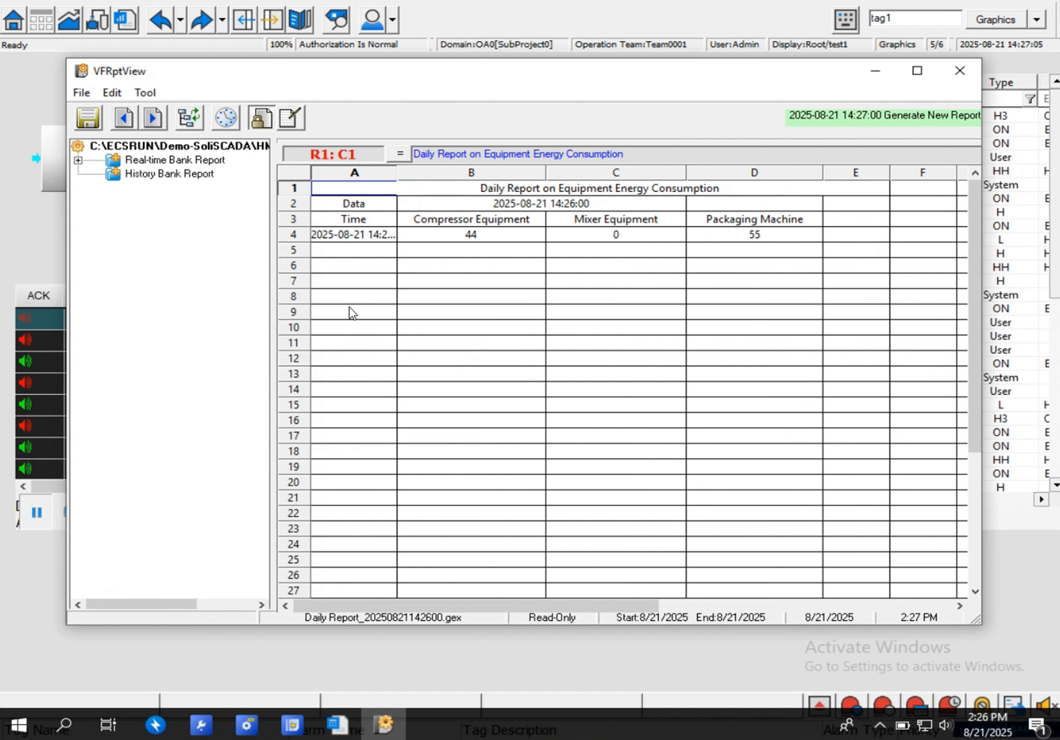
pyautogui.click(324, 236)
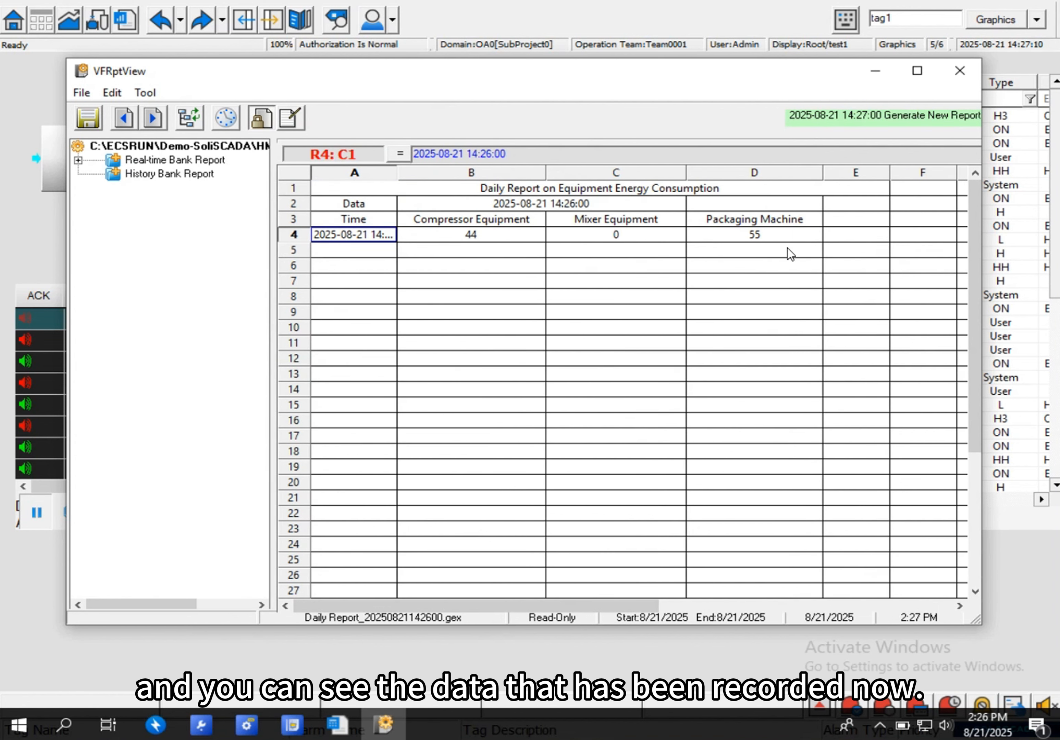